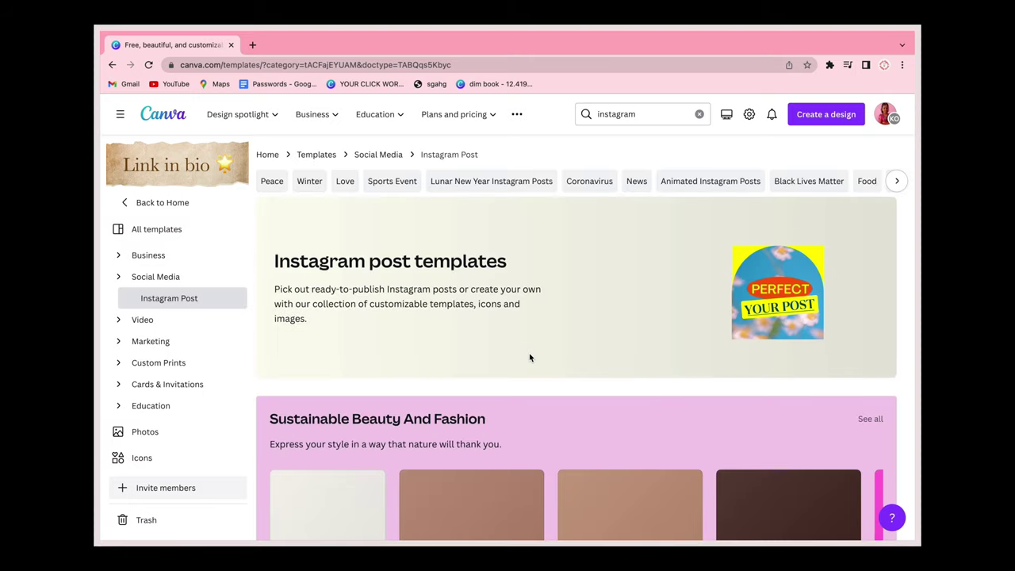
# - Create a blank Instagram post design and title it "ice cream creative"
pyautogui.scroll(-6, 530, 357)
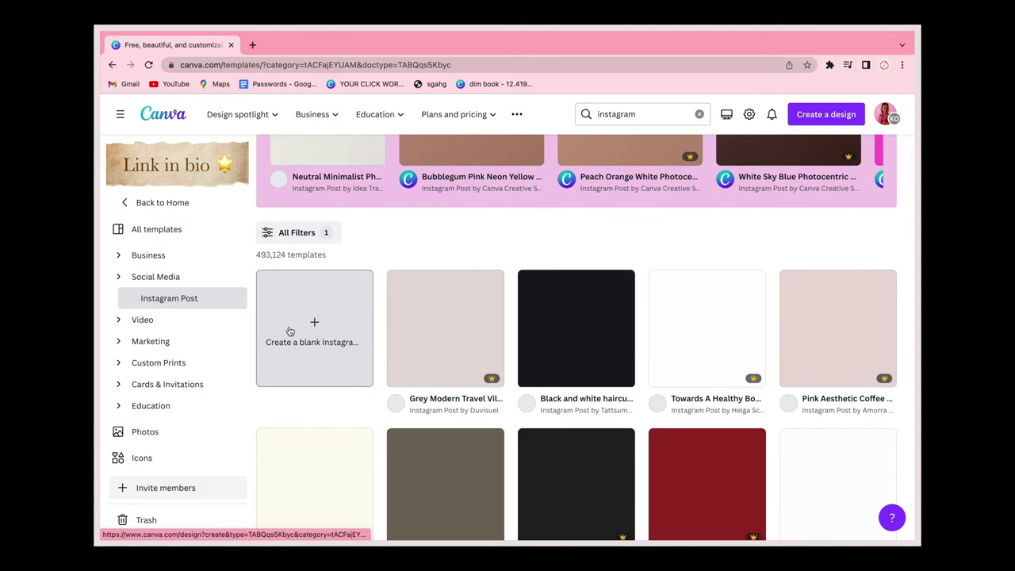
pyautogui.click(290, 331)
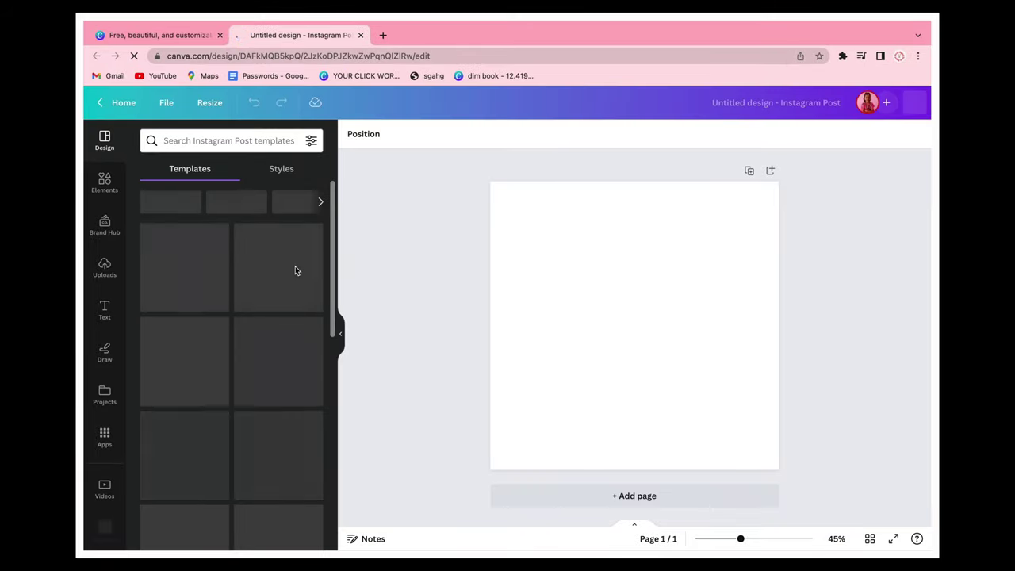
pyautogui.click(776, 102)
pyautogui.write('ice cream crea')
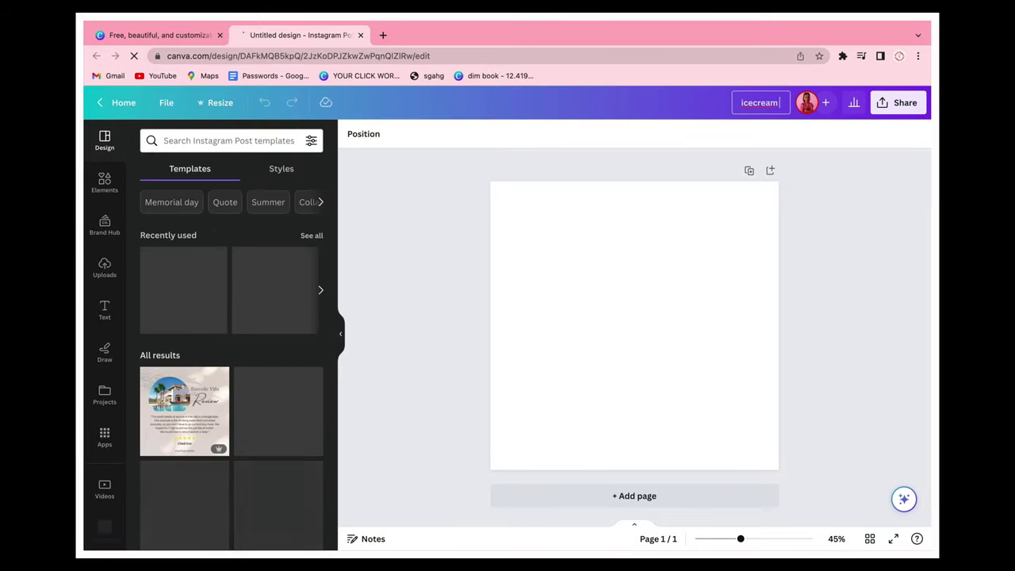
pyautogui.write('tive')
pyautogui.click(720, 103)
pyautogui.moveTo(706, 104); pyautogui.dragTo(744, 108)
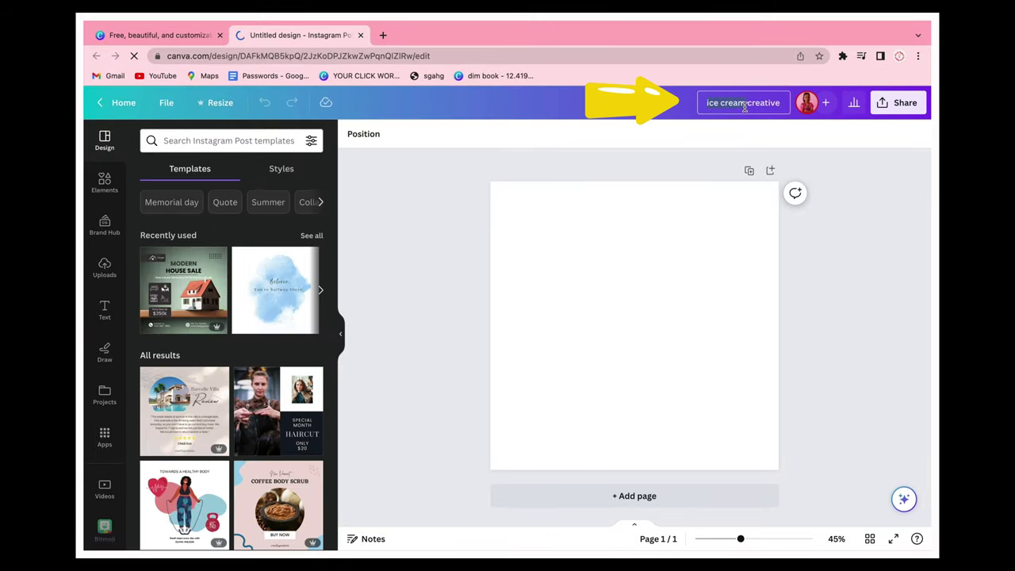
# - Search the elements for "ice cream" and limit the results to photos
pyautogui.click(104, 183)
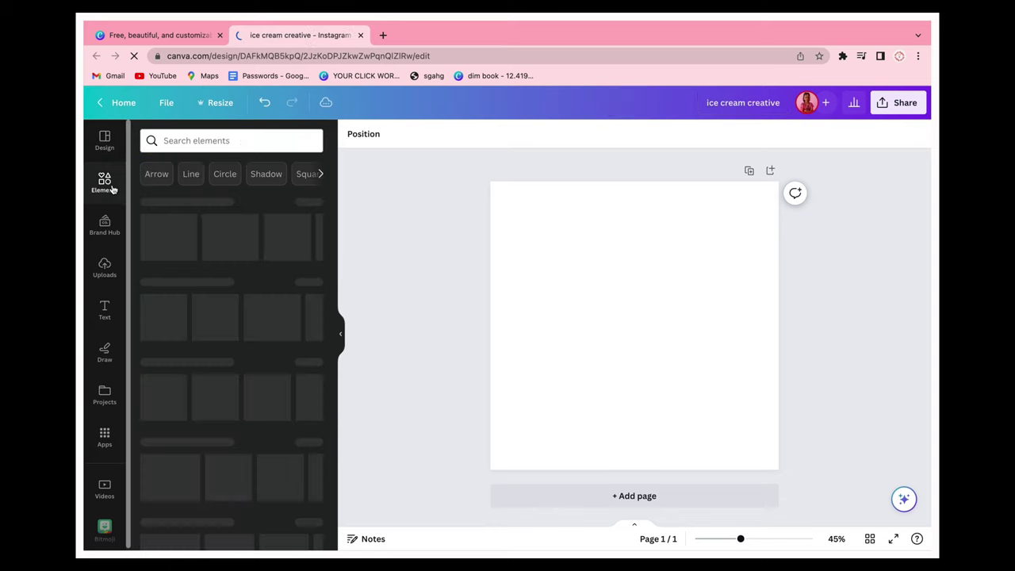
pyautogui.click(193, 143)
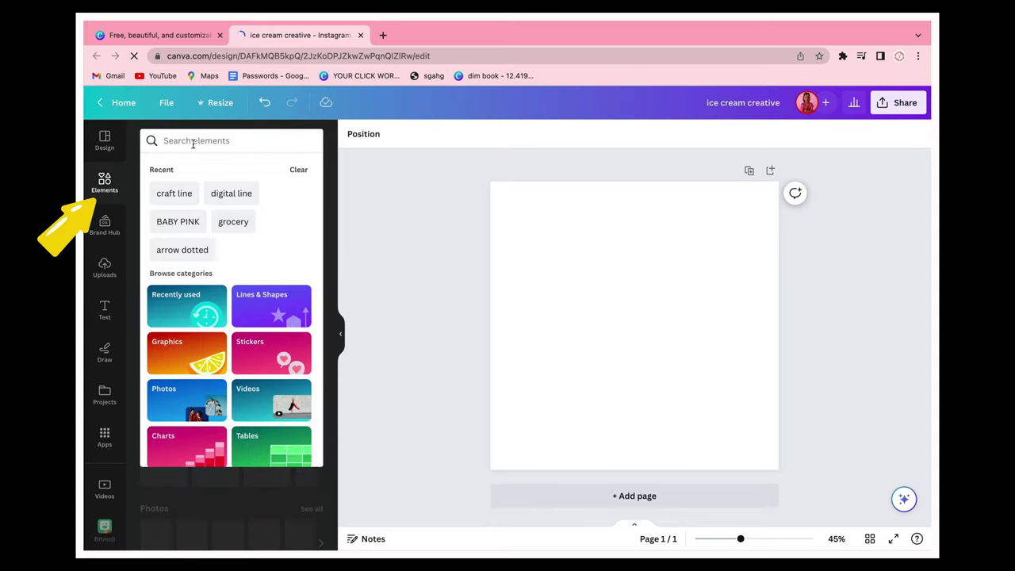
pyautogui.write('ice cream')
pyautogui.press('Return')
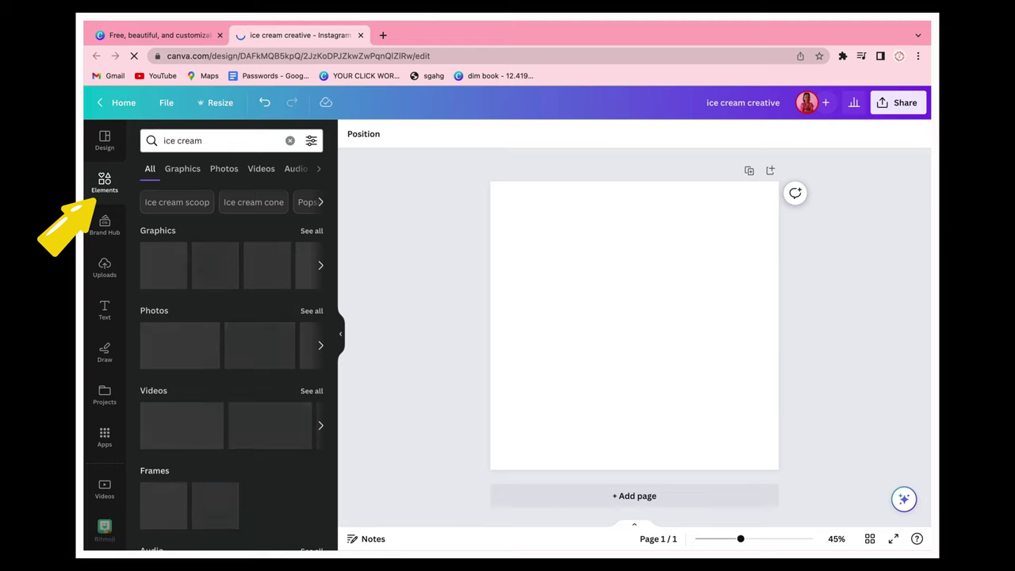
pyautogui.click(224, 169)
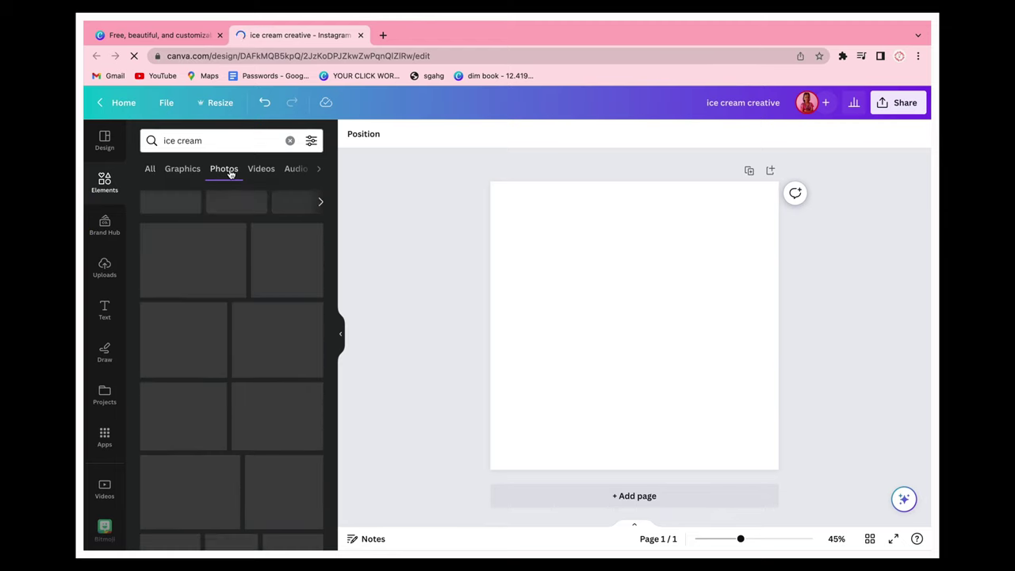
# - Browse the ice cream cone photos and add the chocolate-drizzled, nut-coated cone on a dark background to the page
pyautogui.scroll(-10, 209, 401)
pyautogui.scroll(-15, 210, 402)
pyautogui.scroll(-15, 274, 515)
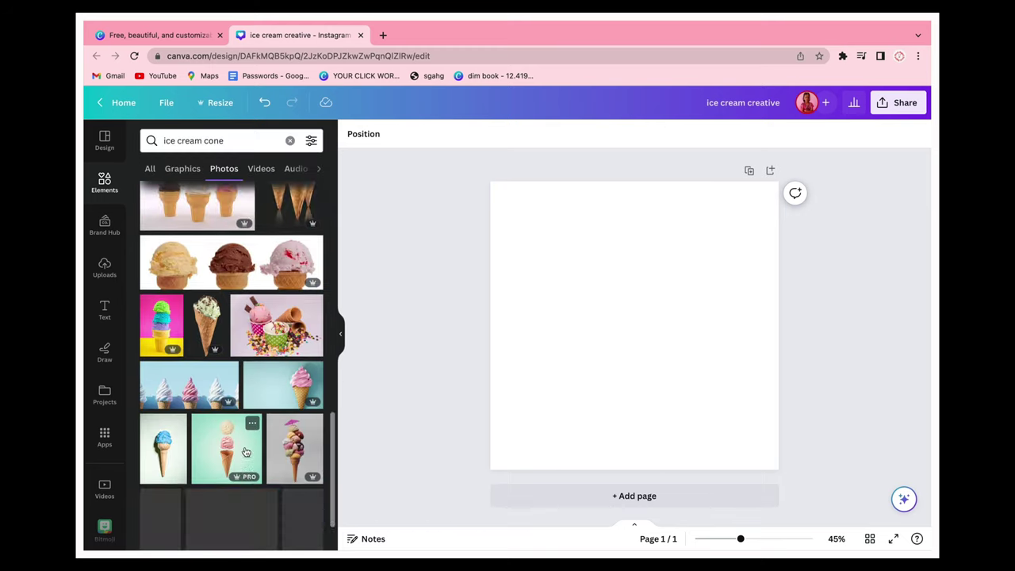
pyautogui.scroll(-10, 222, 439)
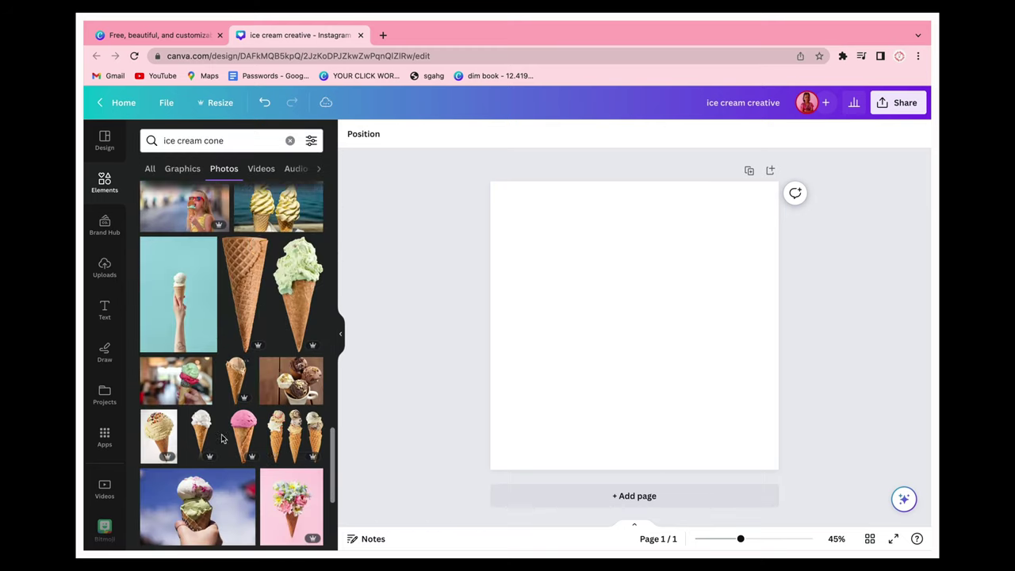
pyautogui.scroll(-10, 222, 438)
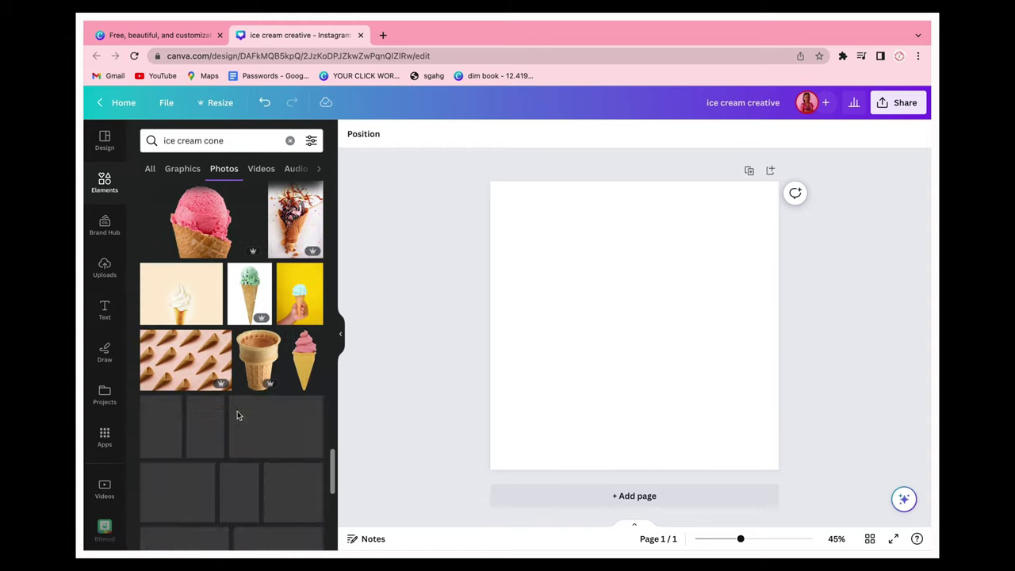
pyautogui.scroll(-10, 238, 414)
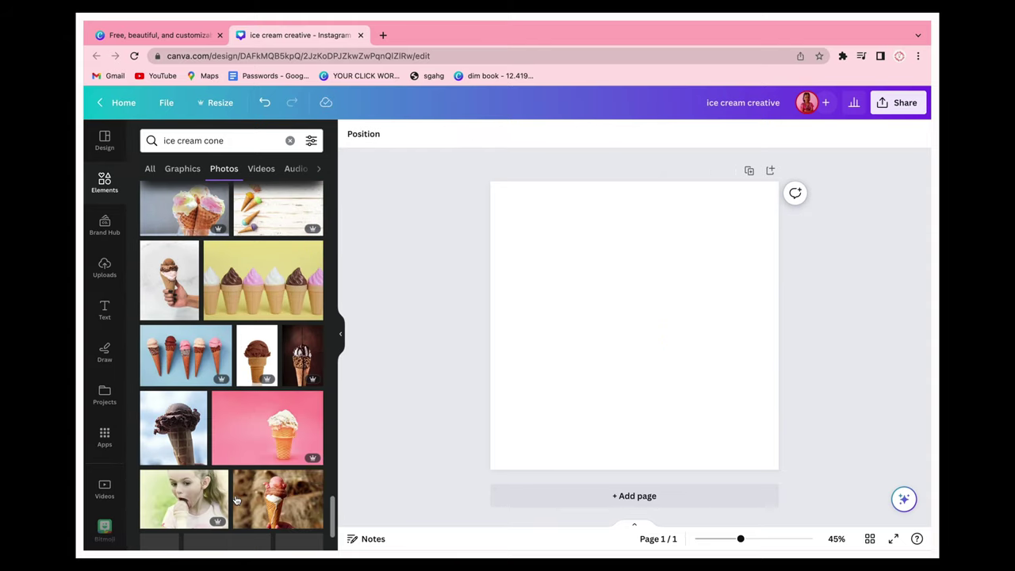
pyautogui.scroll(-2, 235, 500)
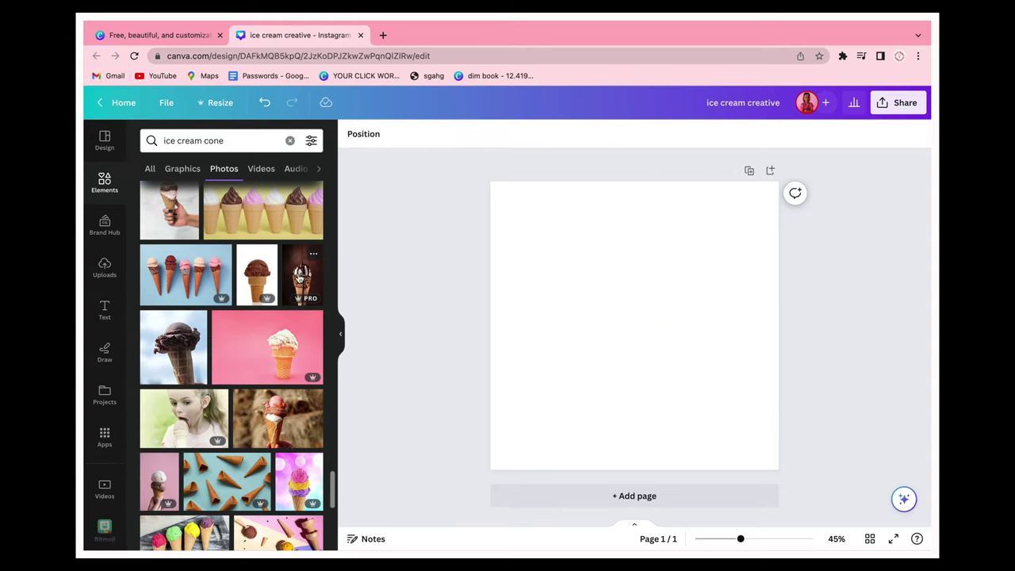
pyautogui.click(300, 276)
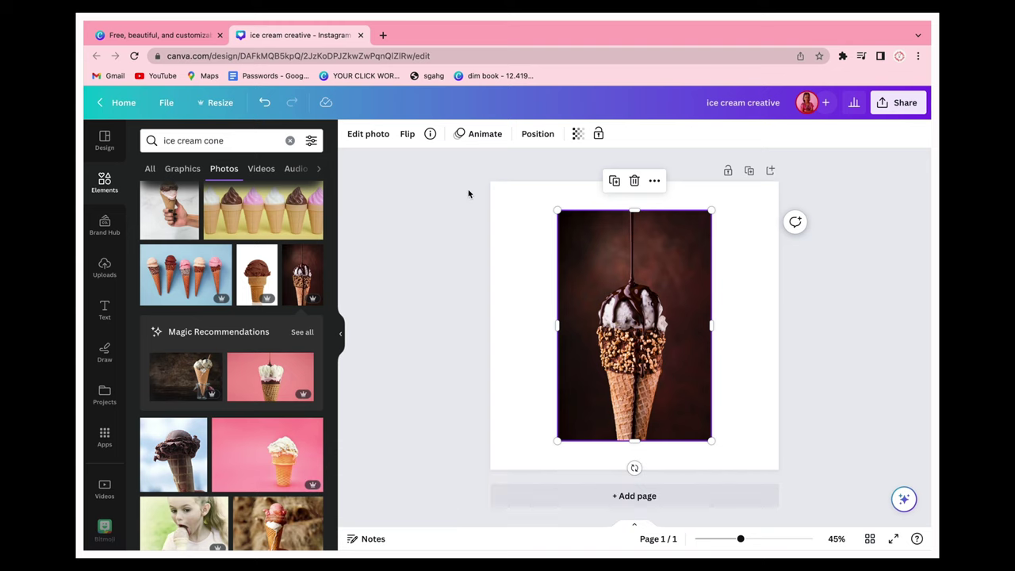
# - Remove the cone photo's background and crop its empty upper part, leaving a frame about 577 by 615
pyautogui.click(358, 134)
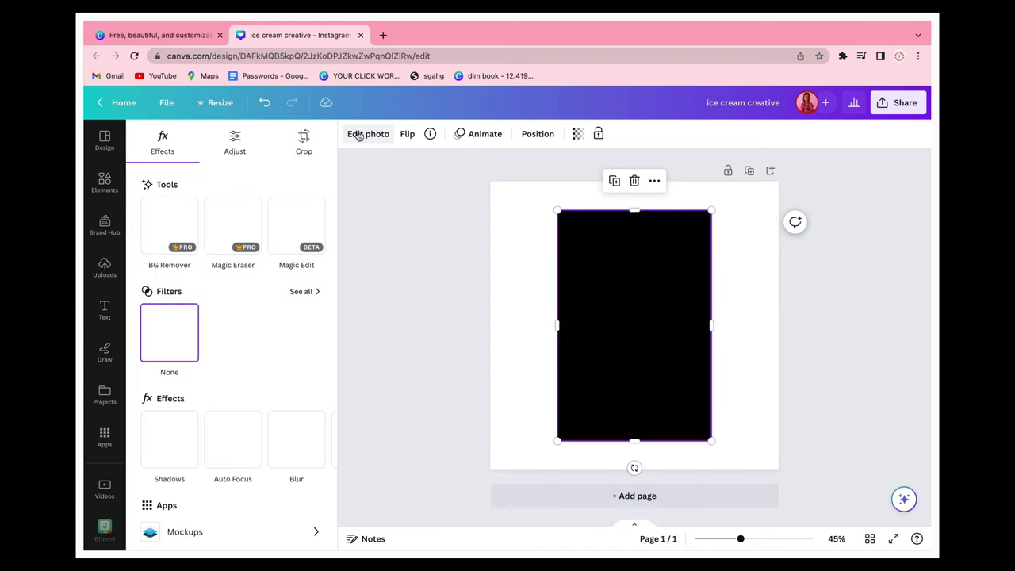
pyautogui.click(169, 226)
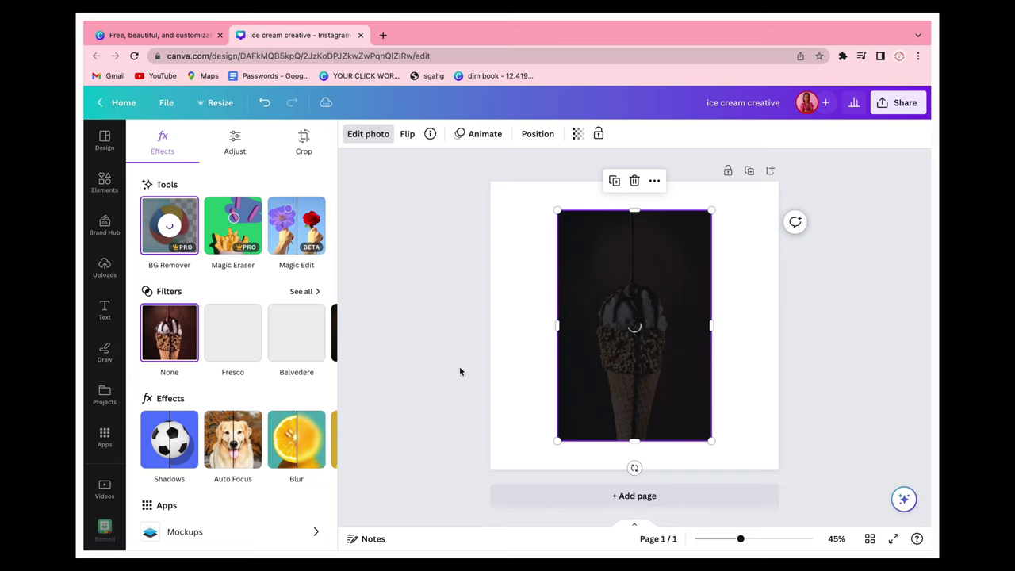
pyautogui.moveTo(634, 210); pyautogui.dragTo(635, 277)
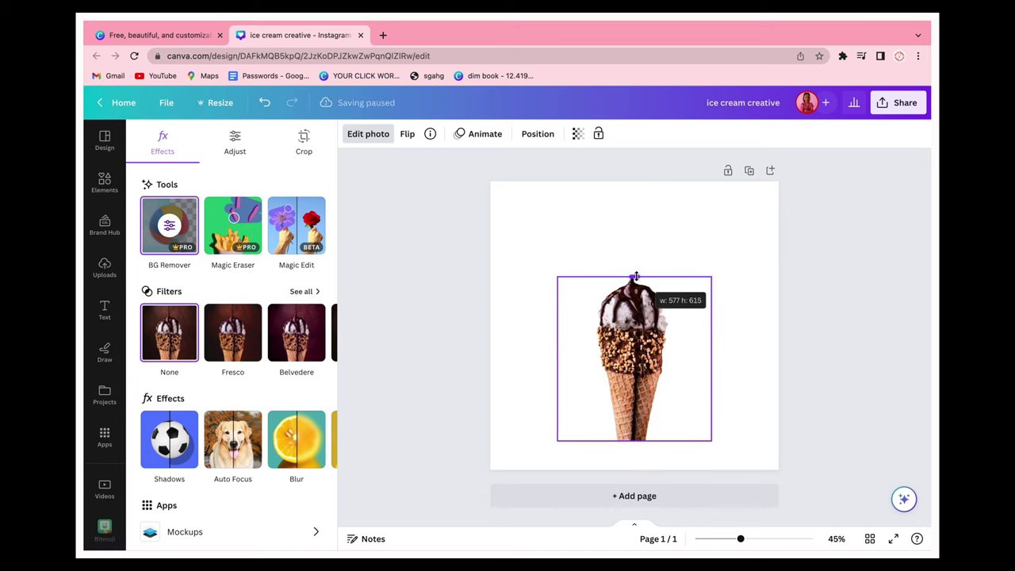
pyautogui.click(690, 238)
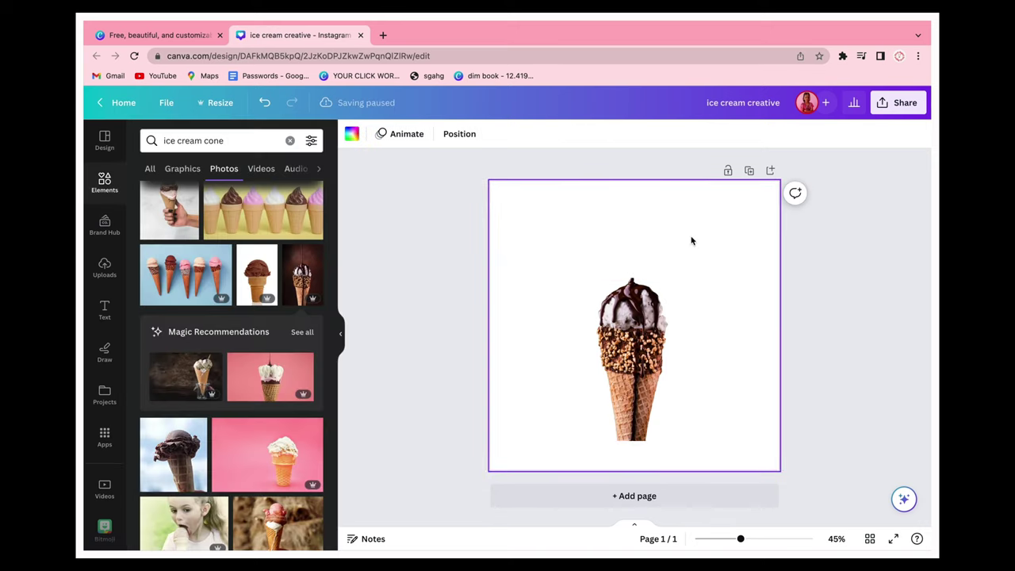
# - Enlarge the cone, tilt it counterclockwise, and place it in the page's lower-right corner with its tip running off the page
pyautogui.click(629, 274)
pyautogui.moveTo(687, 357); pyautogui.dragTo(675, 358)
pyautogui.moveTo(635, 468); pyautogui.dragTo(688, 471)
pyautogui.moveTo(708, 413); pyautogui.dragTo(742, 415)
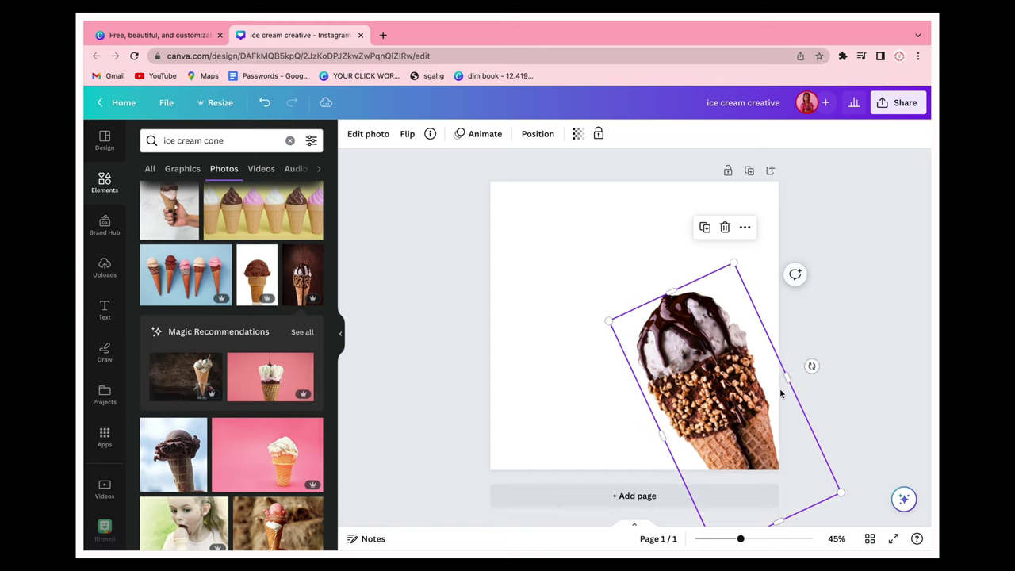
pyautogui.click(824, 370)
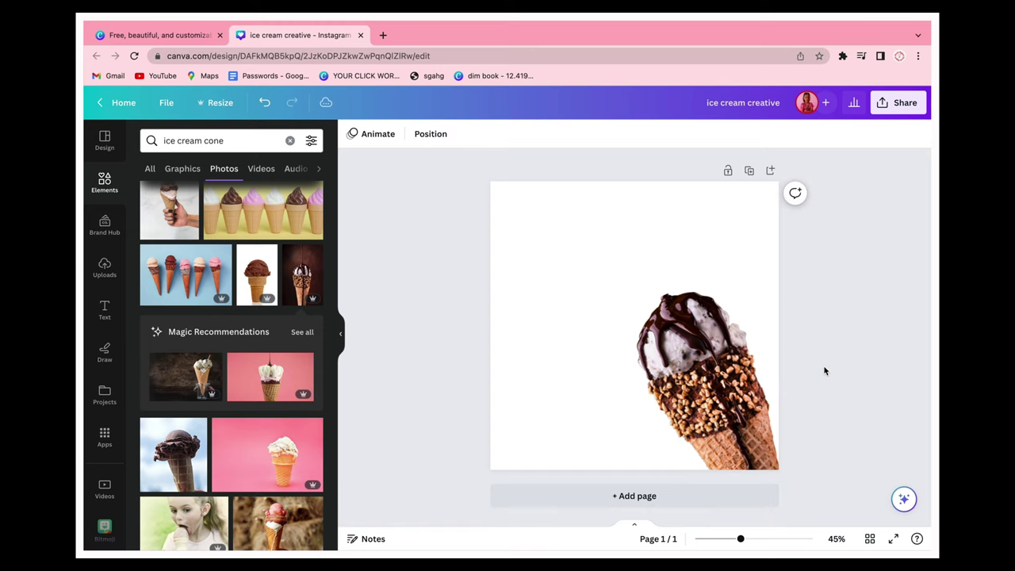
# - Search the photos for "brown silk" and add the dark brown silk photo to the page
pyautogui.click(188, 140)
pyautogui.tripleClick(188, 140)
pyautogui.write('brown silk')
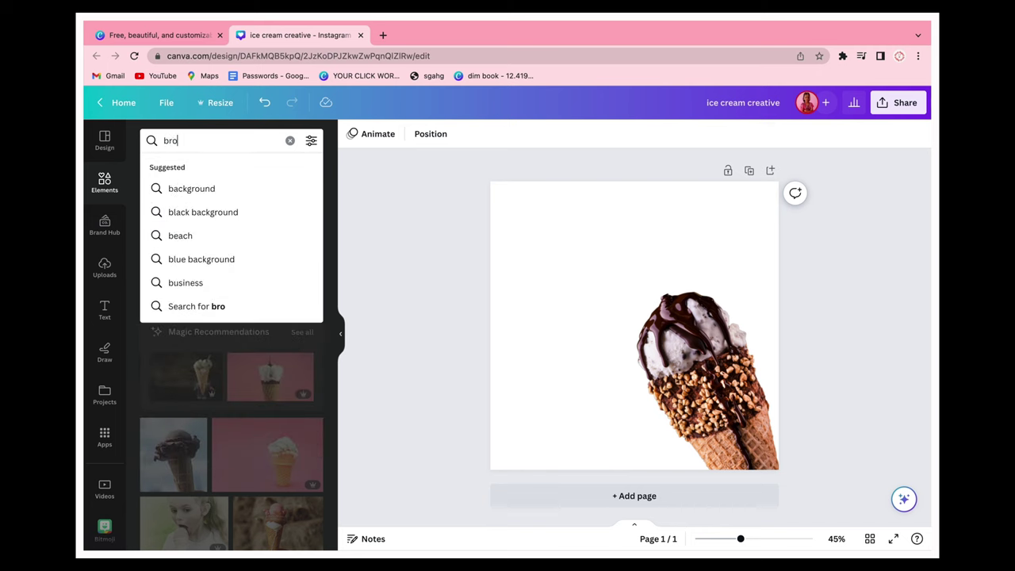
pyautogui.press('Return')
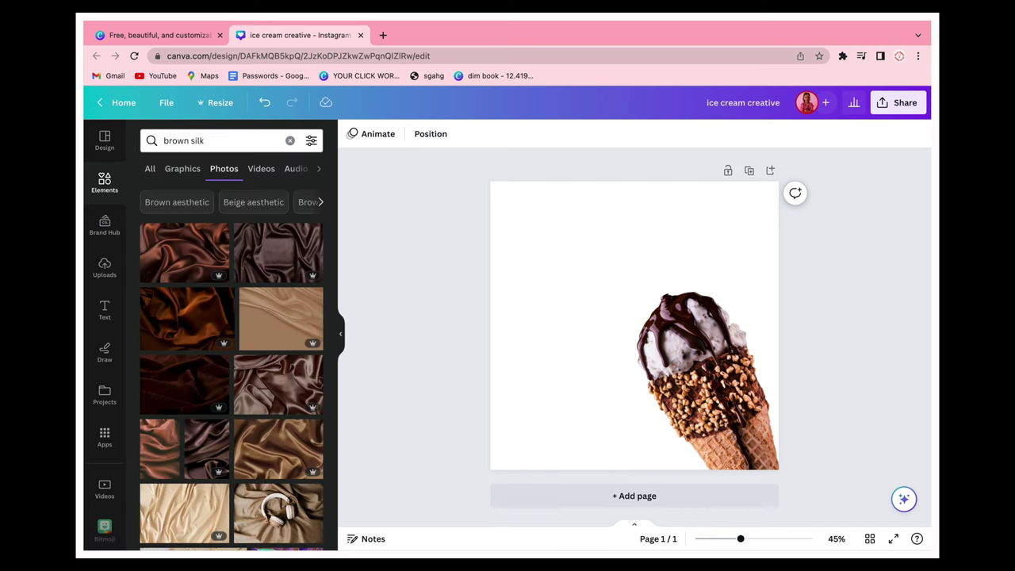
pyautogui.click(278, 252)
# - Enlarge the silk photo to cover the whole page and send it behind the ice cream cone
pyautogui.moveTo(619, 375); pyautogui.dragTo(558, 285)
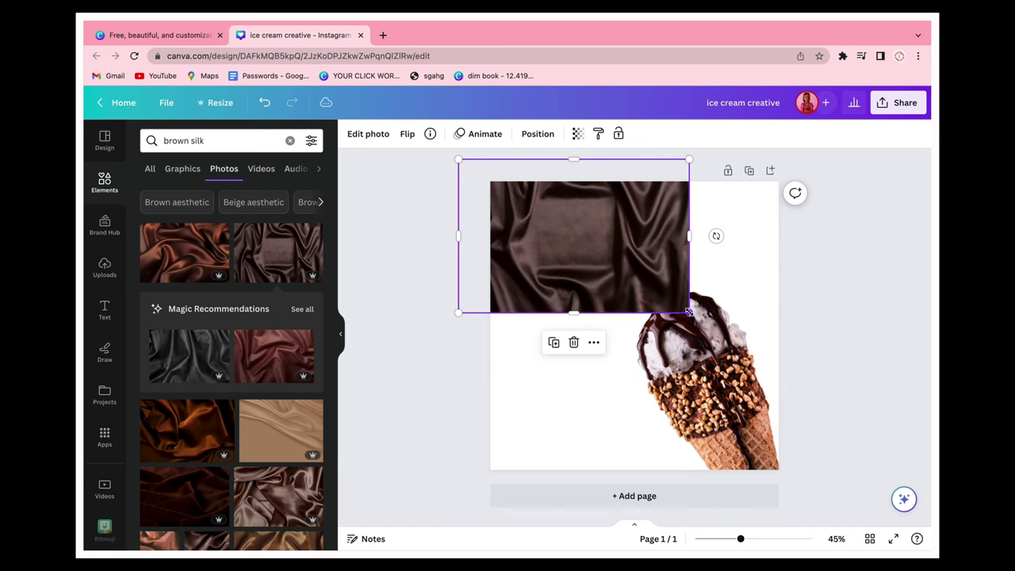
pyautogui.moveTo(689, 312); pyautogui.dragTo(817, 397)
pyautogui.moveTo(638, 397); pyautogui.dragTo(638, 492)
pyautogui.moveTo(577, 267); pyautogui.dragTo(573, 267)
pyautogui.click(543, 135)
pyautogui.click(278, 238)
pyautogui.click(317, 140)
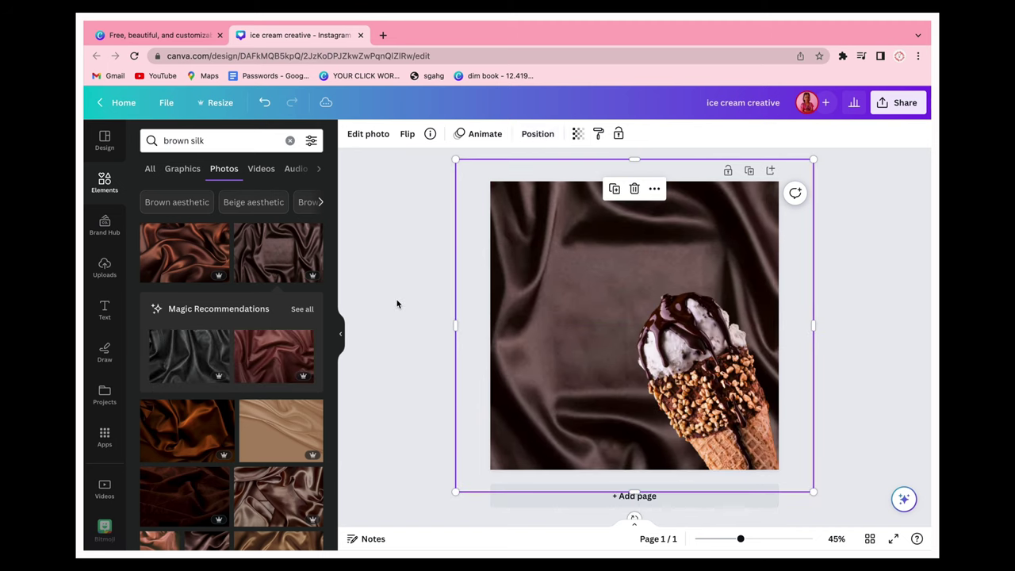
# - Apply the Blur effect to the silk background photo and increase its intensity
pyautogui.click(397, 304)
pyautogui.click(531, 266)
pyautogui.click(377, 134)
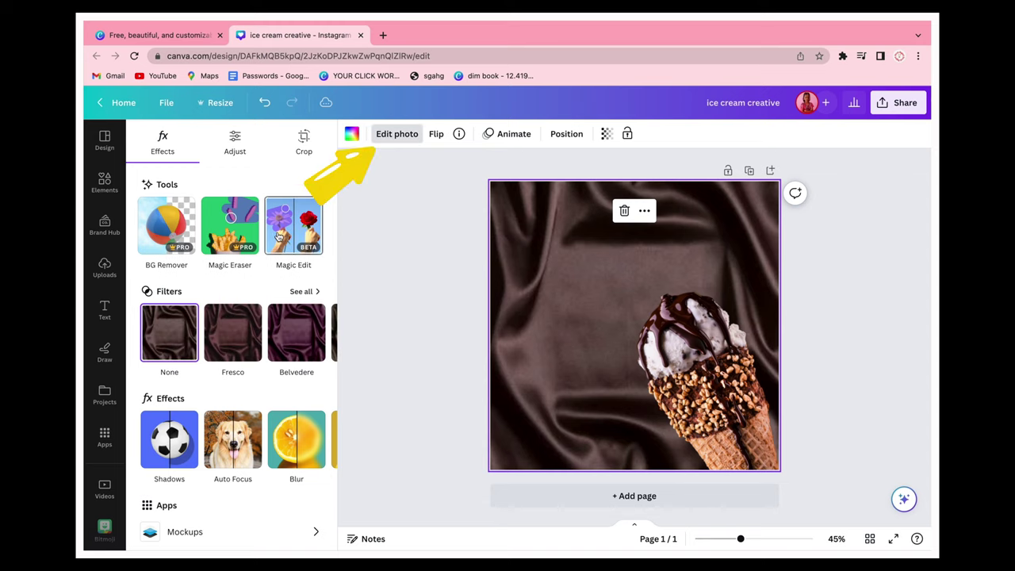
pyautogui.scroll(-2, 270, 290)
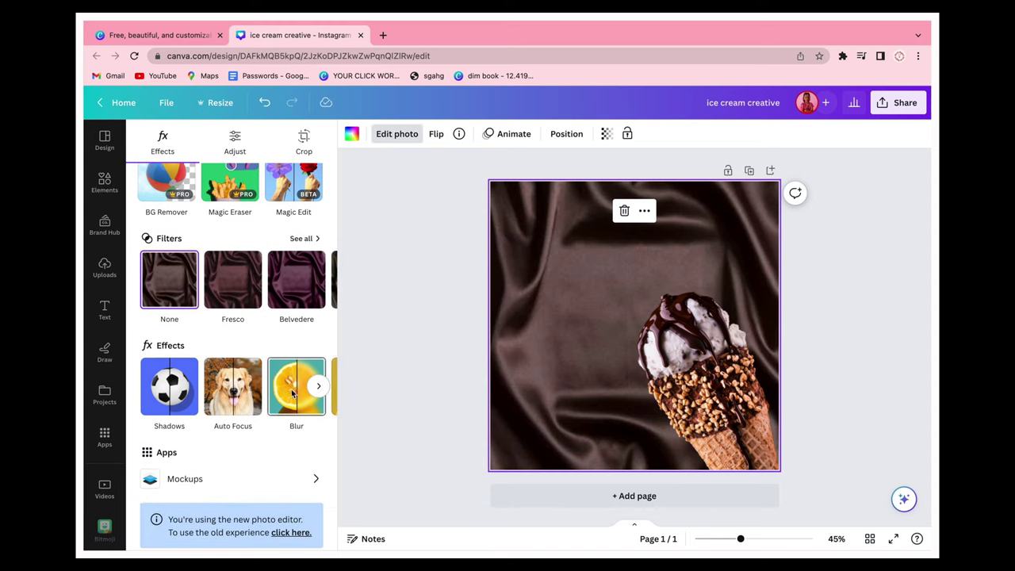
pyautogui.click(291, 394)
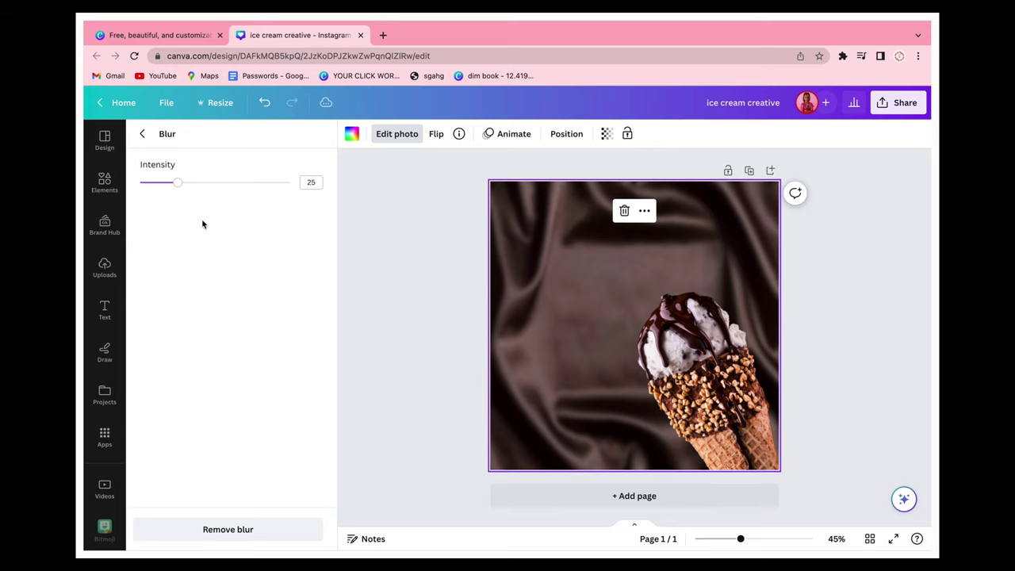
pyautogui.moveTo(179, 183); pyautogui.dragTo(218, 188)
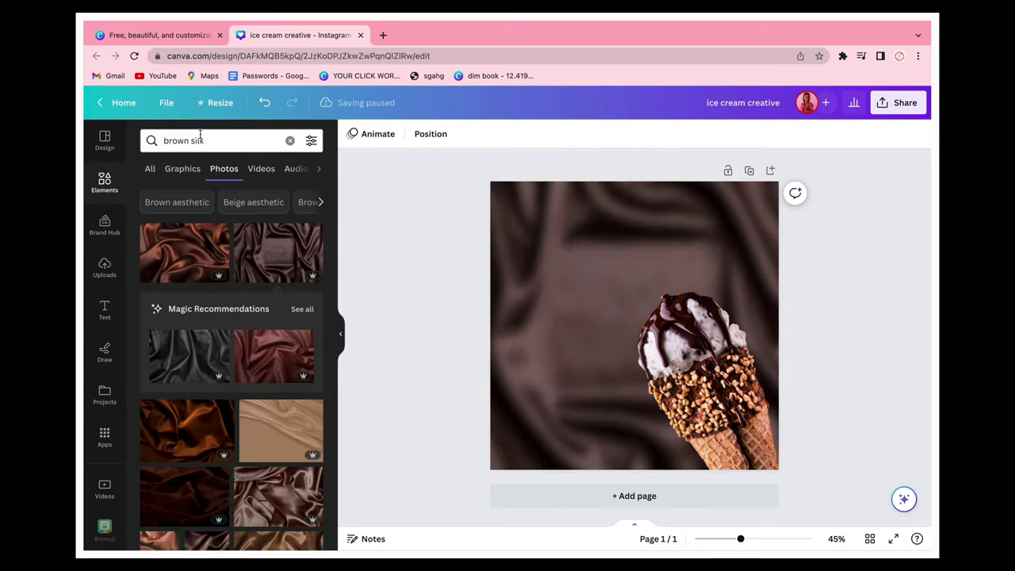
# - Search the photos for "milk splash" and add the tall curved white splash to the page
pyautogui.tripleClick(199, 139)
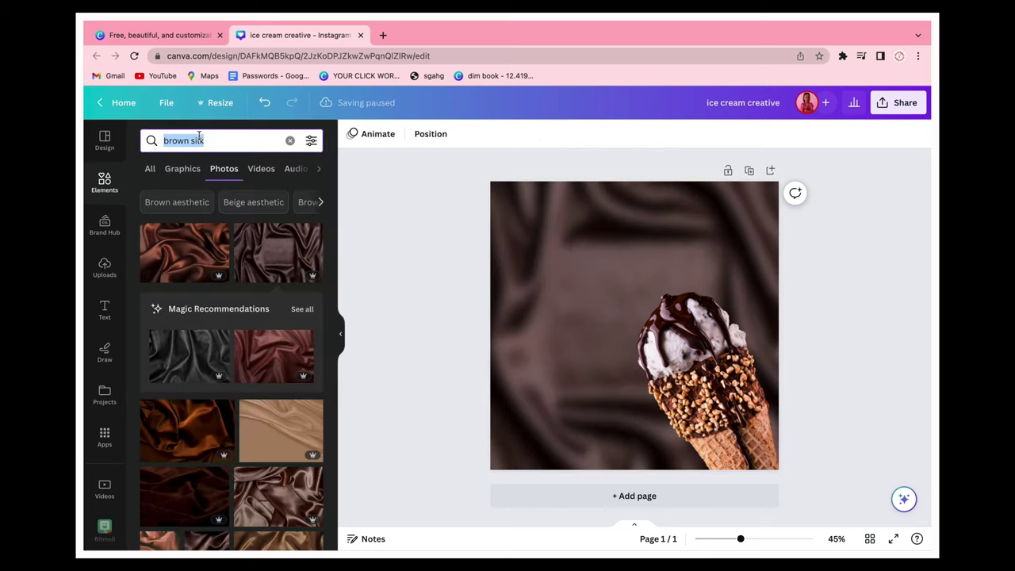
pyautogui.write('milk splash')
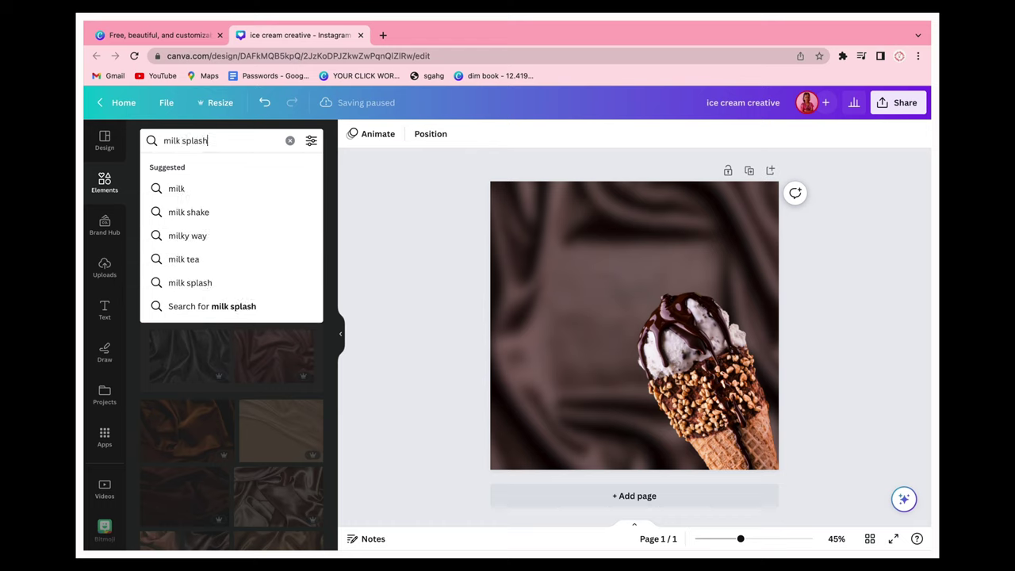
pyautogui.press('Return')
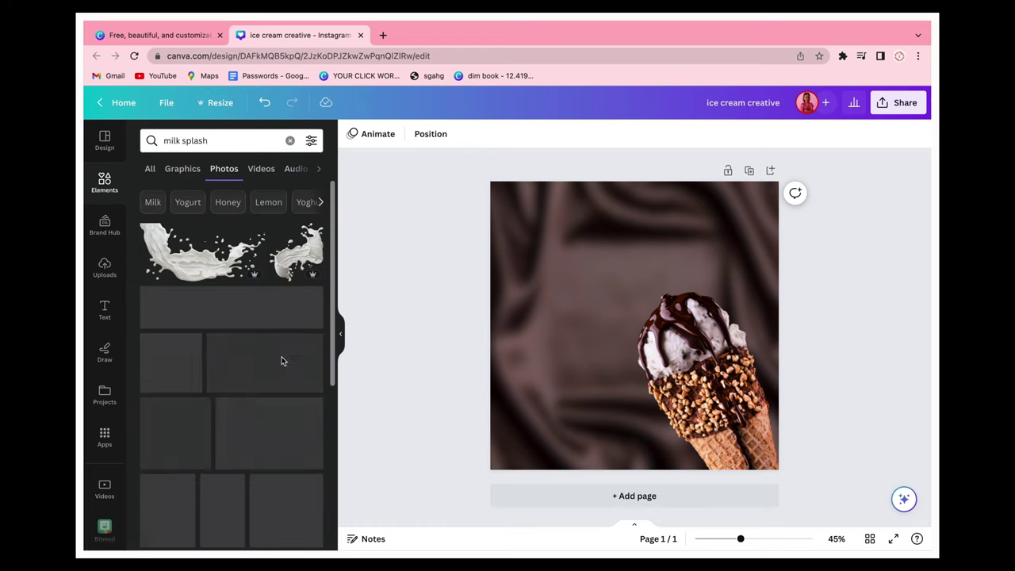
pyautogui.click(294, 259)
# - Move the milk splash over the cone at about X 349, Y 304 px and send it behind the cone
pyautogui.moveTo(641, 368); pyautogui.dragTo(693, 405)
pyautogui.click(534, 136)
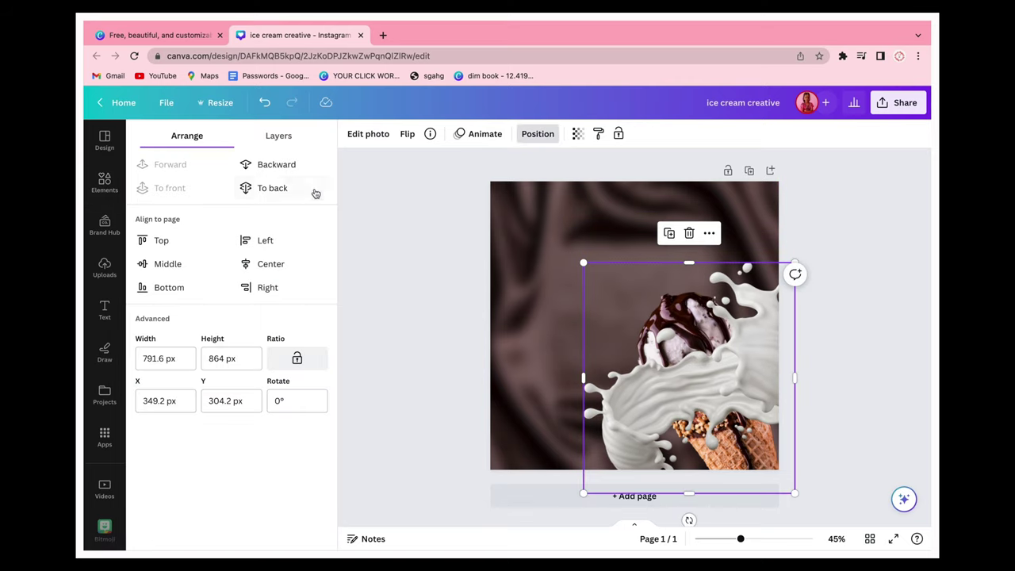
pyautogui.click(305, 190)
pyautogui.click(458, 335)
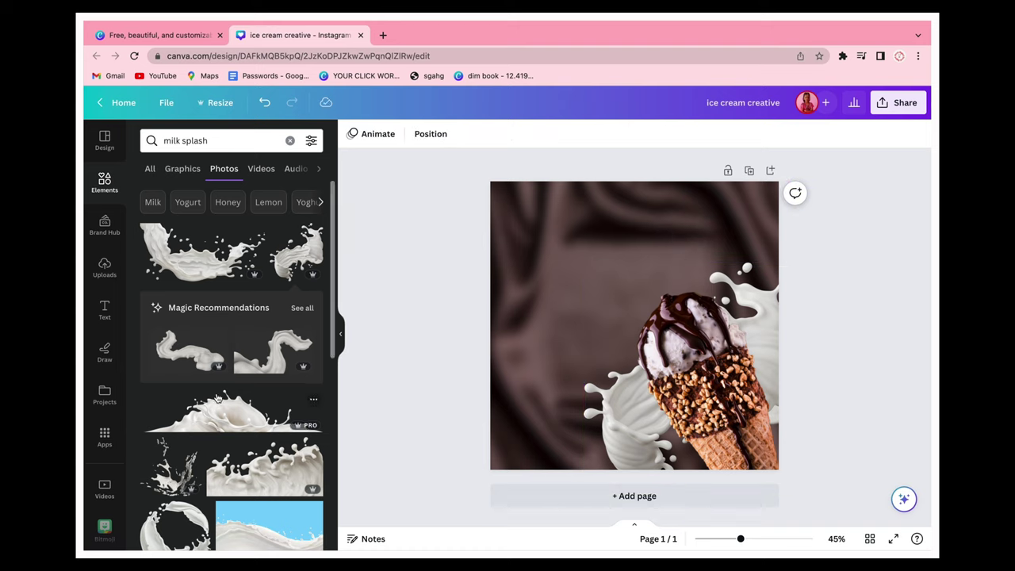
# - Add the chocolate swirl photo from the milk splash results, rotate it and place it in the page's lower-left corner
pyautogui.scroll(-5, 306, 266)
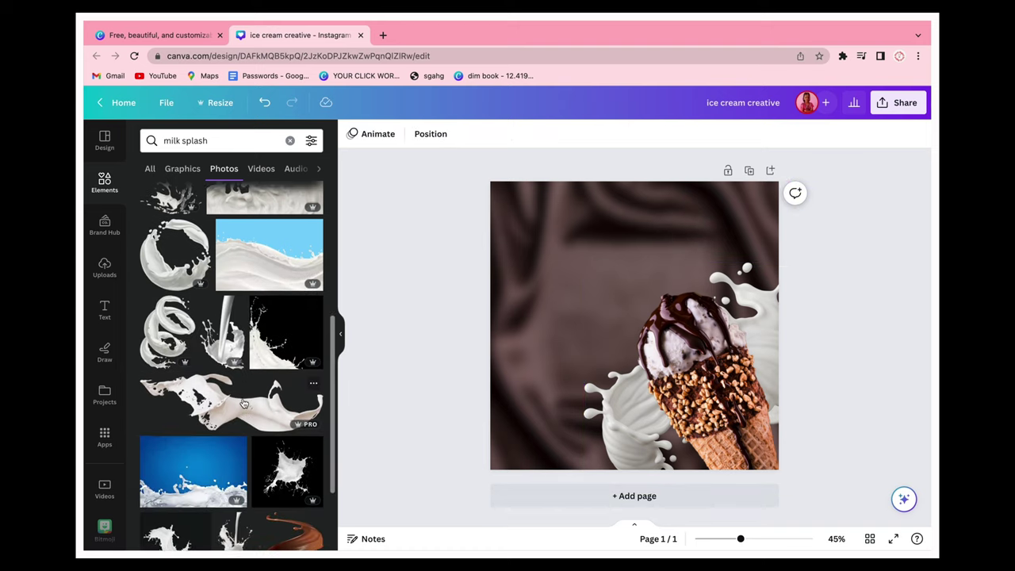
pyautogui.scroll(-4, 242, 428)
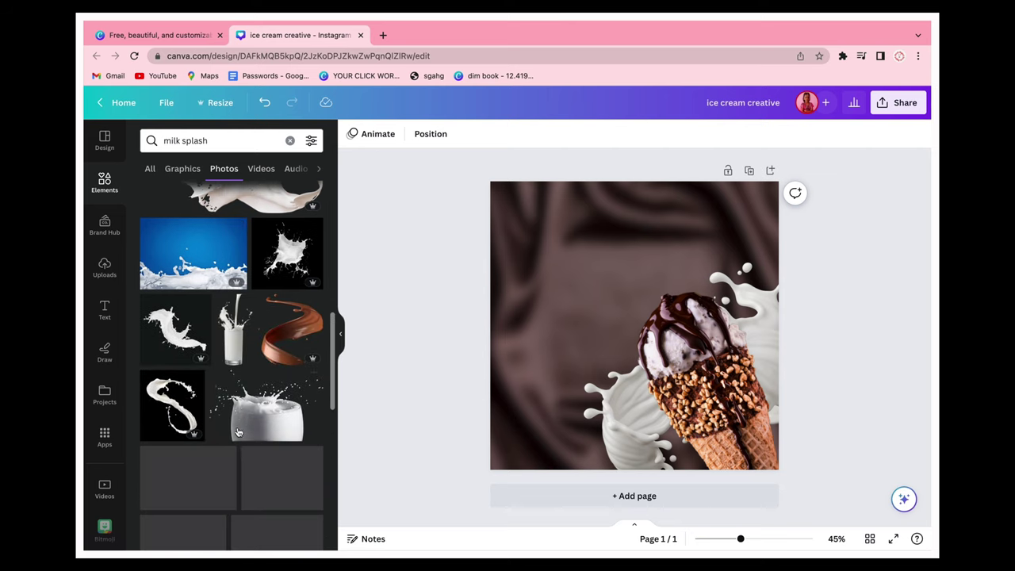
pyautogui.click(286, 347)
pyautogui.moveTo(606, 377); pyautogui.dragTo(497, 217)
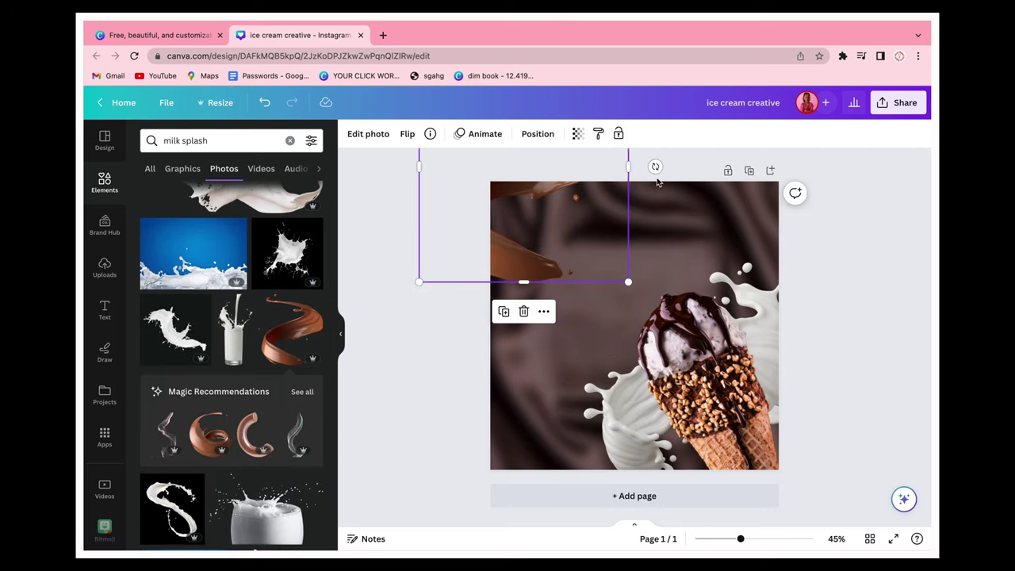
pyautogui.moveTo(655, 167); pyautogui.dragTo(635, 236)
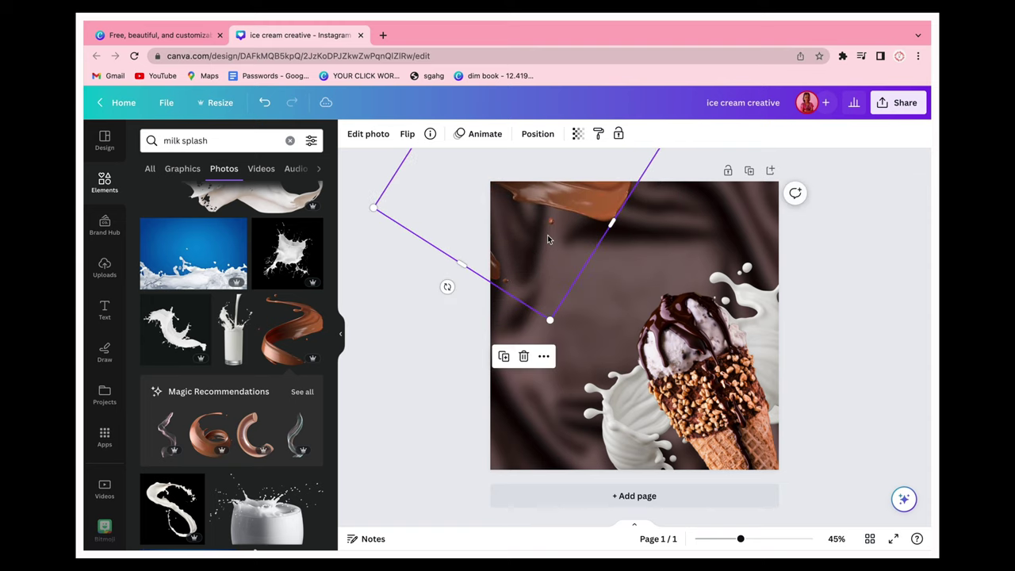
pyautogui.moveTo(549, 238); pyautogui.dragTo(522, 440)
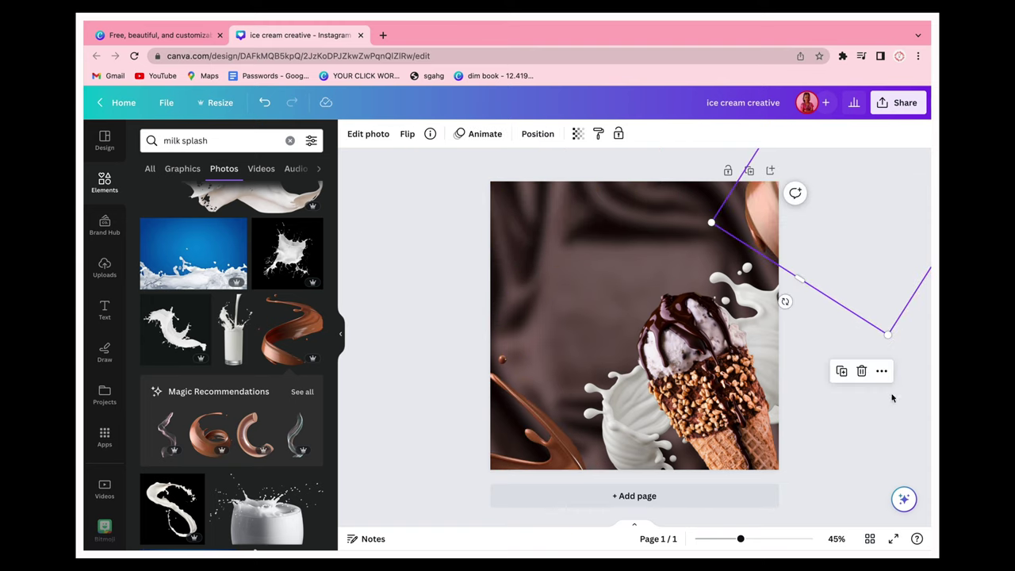
# - Rotate the duplicate chocolate swirl in the page's upper-right corner and shift the ice cream cone slightly up and to the left
pyautogui.moveTo(784, 299); pyautogui.dragTo(820, 294)
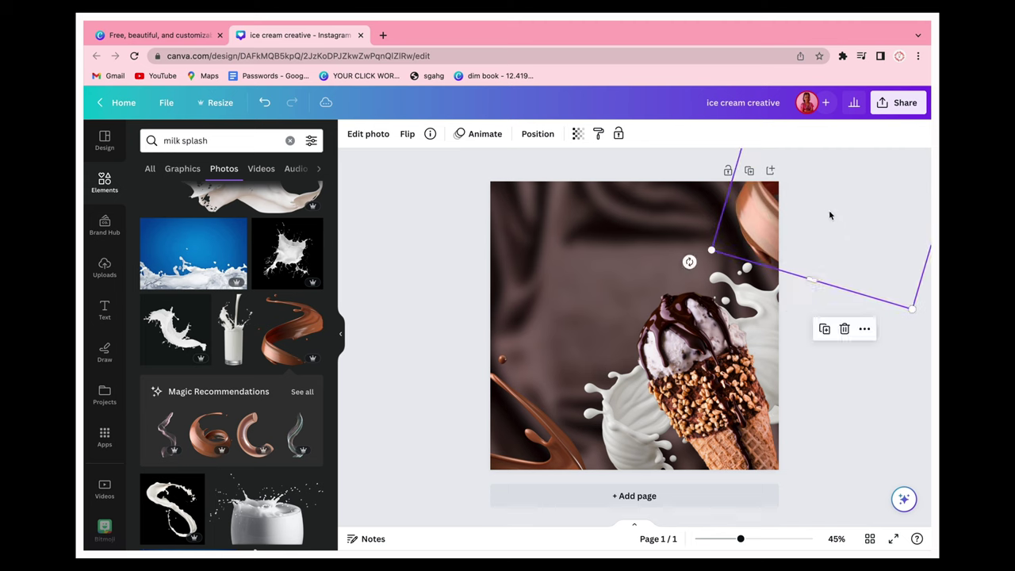
pyautogui.moveTo(715, 415); pyautogui.dragTo(693, 391)
pyautogui.click(829, 342)
# - Add a heading reading "VANILLA CHOCO", enlarged to about size 90.4 and centred near the top edge of the page
pyautogui.click(104, 309)
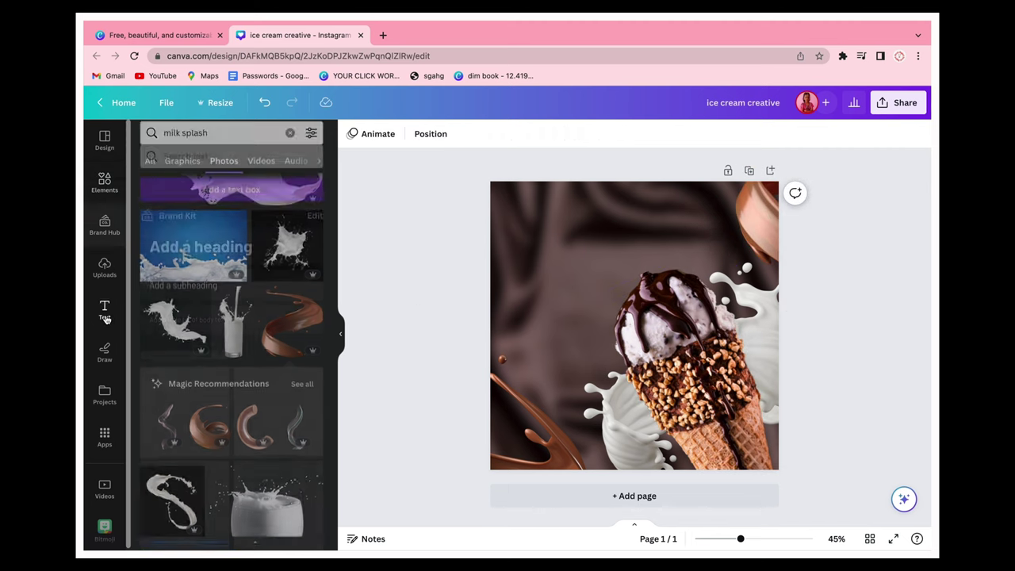
pyautogui.click(214, 230)
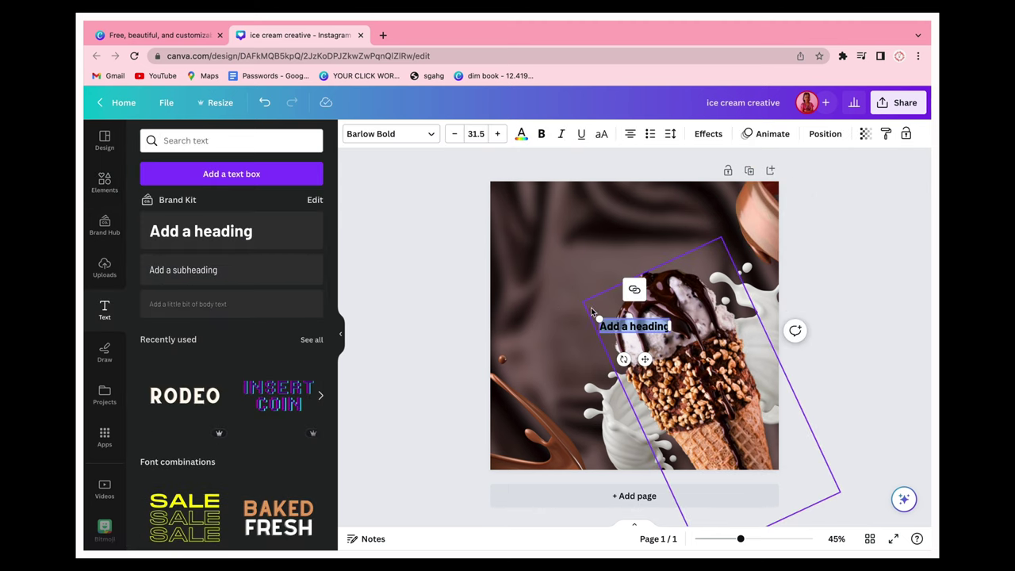
pyautogui.moveTo(598, 315); pyautogui.dragTo(465, 317)
pyautogui.click(405, 342)
pyautogui.moveTo(527, 323); pyautogui.dragTo(596, 241)
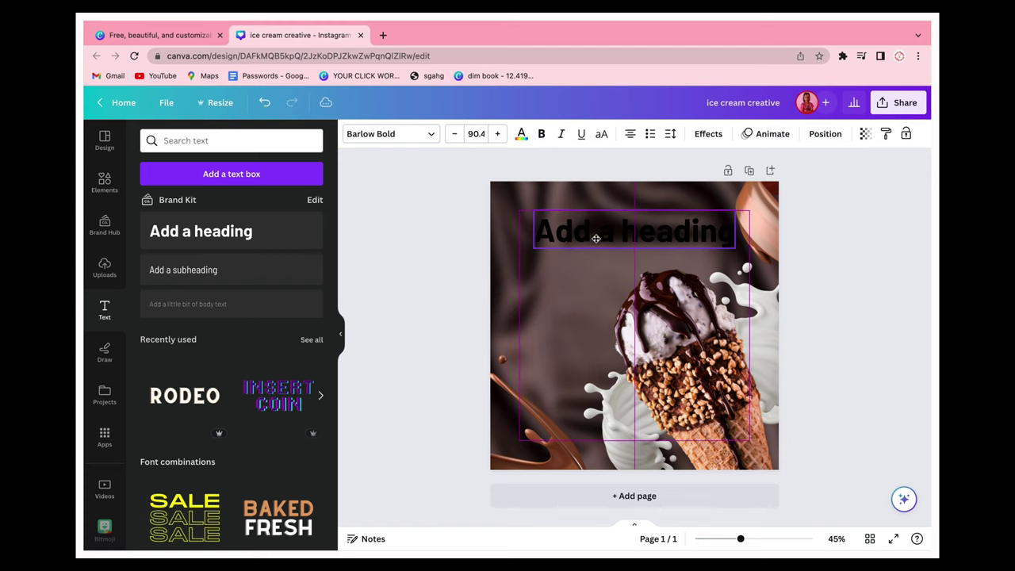
pyautogui.doubleClick(596, 238)
pyautogui.write('V')
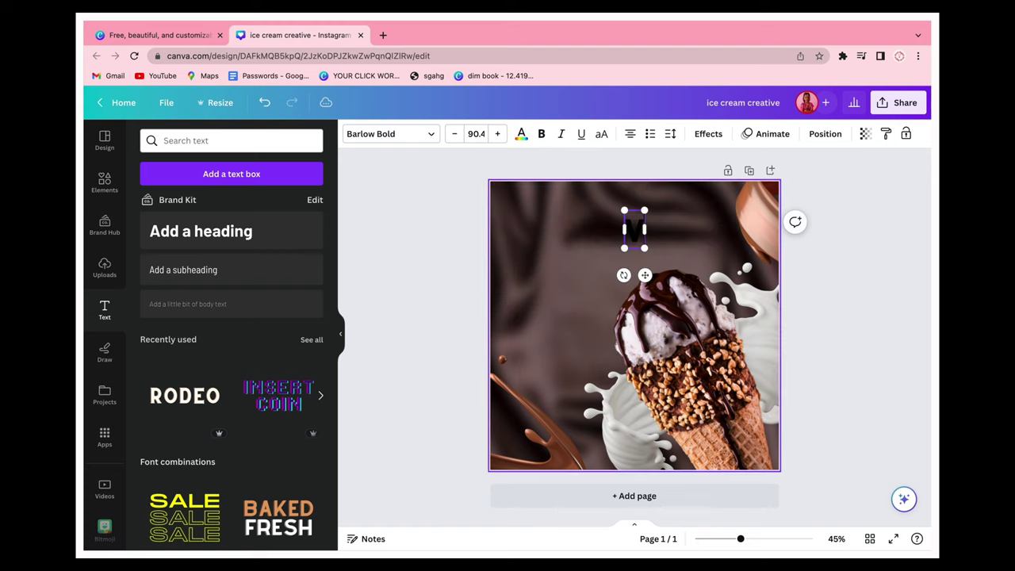
pyautogui.write('ANILLA CHOCO')
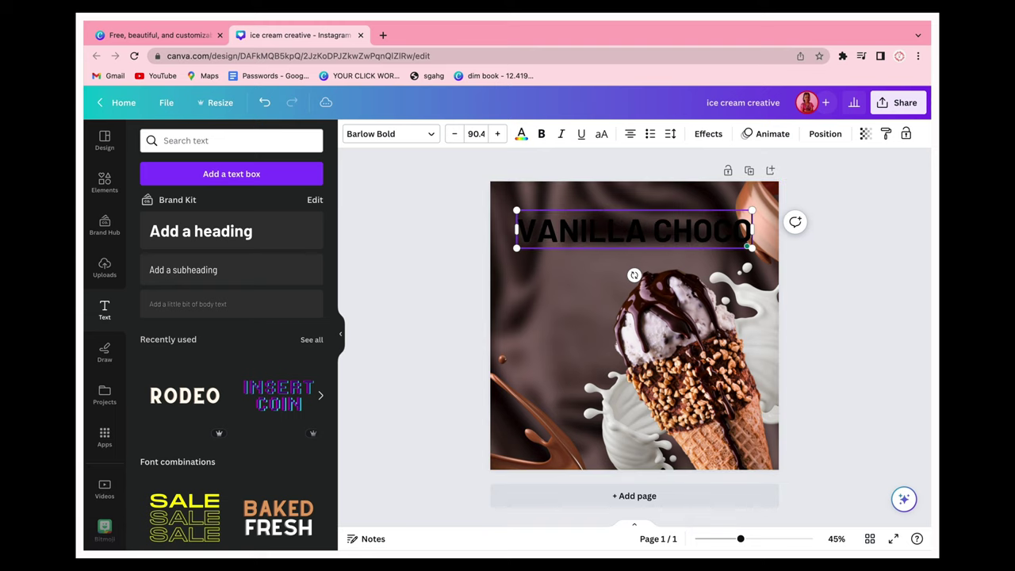
# - Search the fonts for "ANto" and apply Anton to the VANILLA CHOCO heading
pyautogui.click(378, 134)
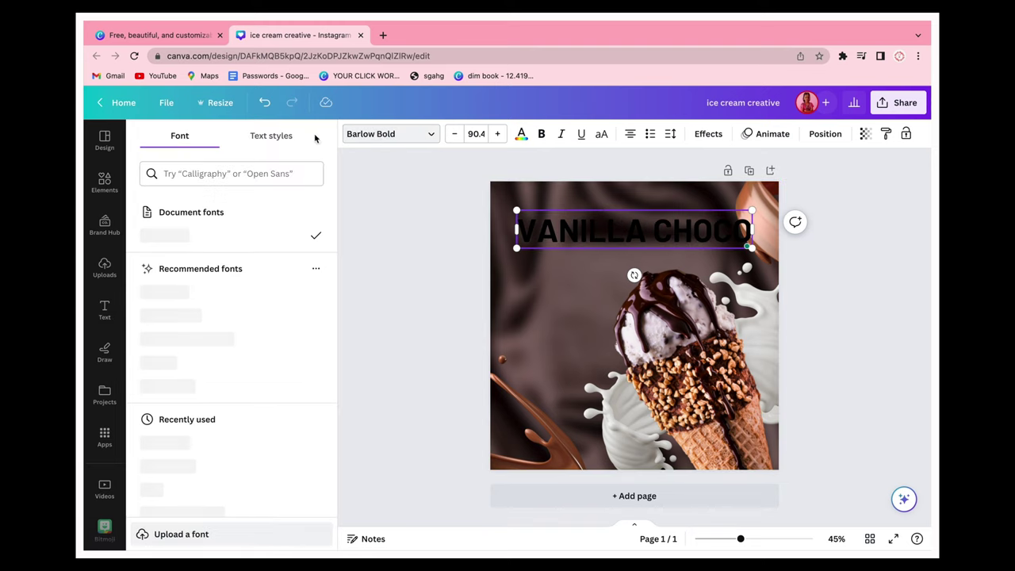
pyautogui.click(247, 176)
pyautogui.write('ANOTO')
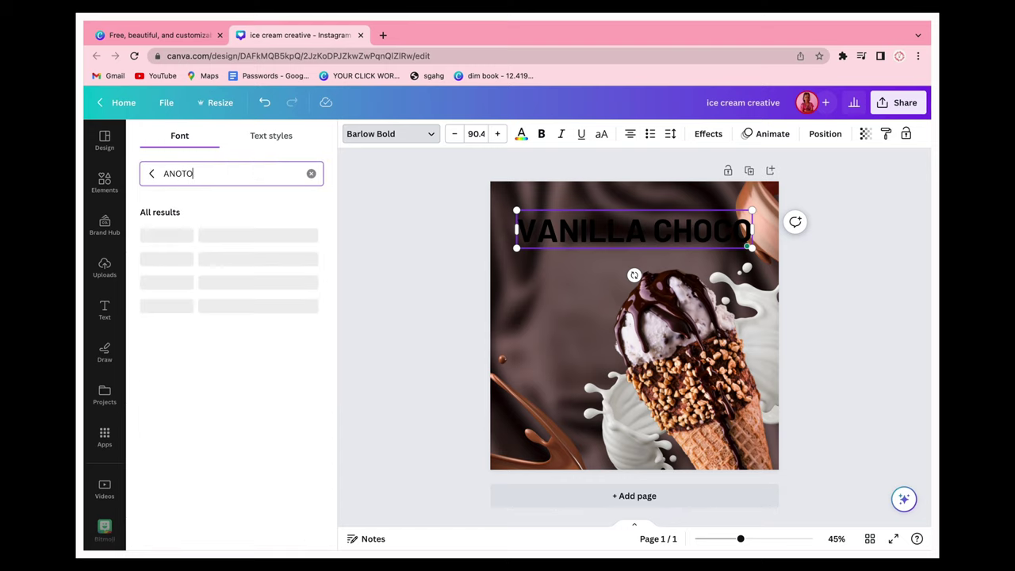
pyautogui.write('N')
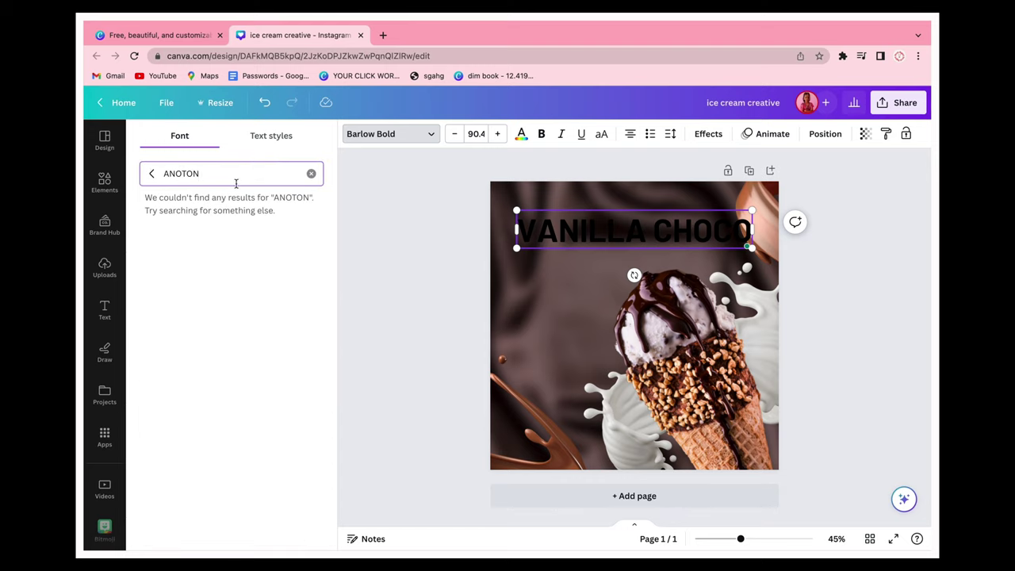
pyautogui.press('BackSpace')
pyautogui.press('BackSpace')
pyautogui.press('BackSpace')
pyautogui.press('BackSpace')
pyautogui.write('t')
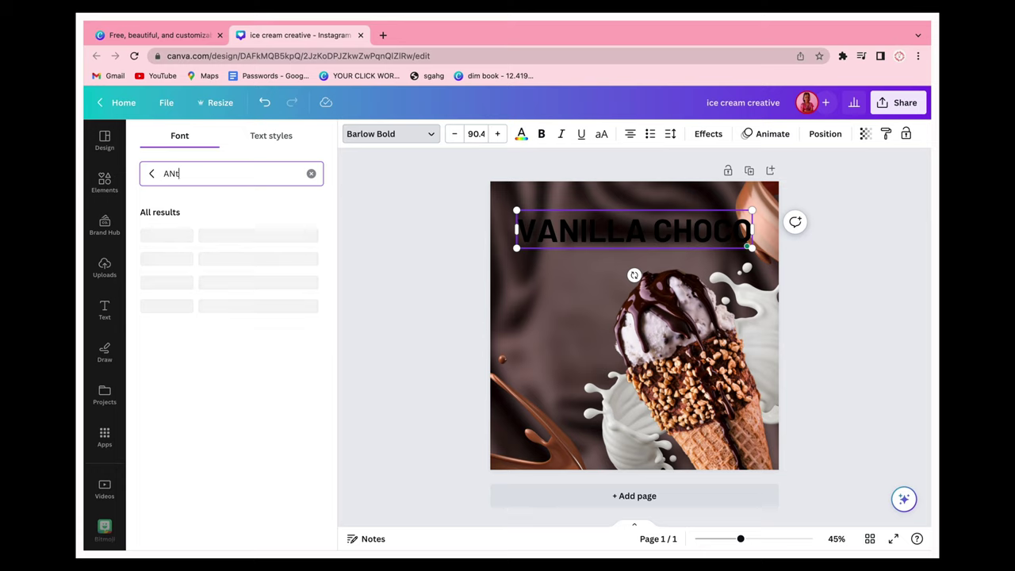
pyautogui.write('o')
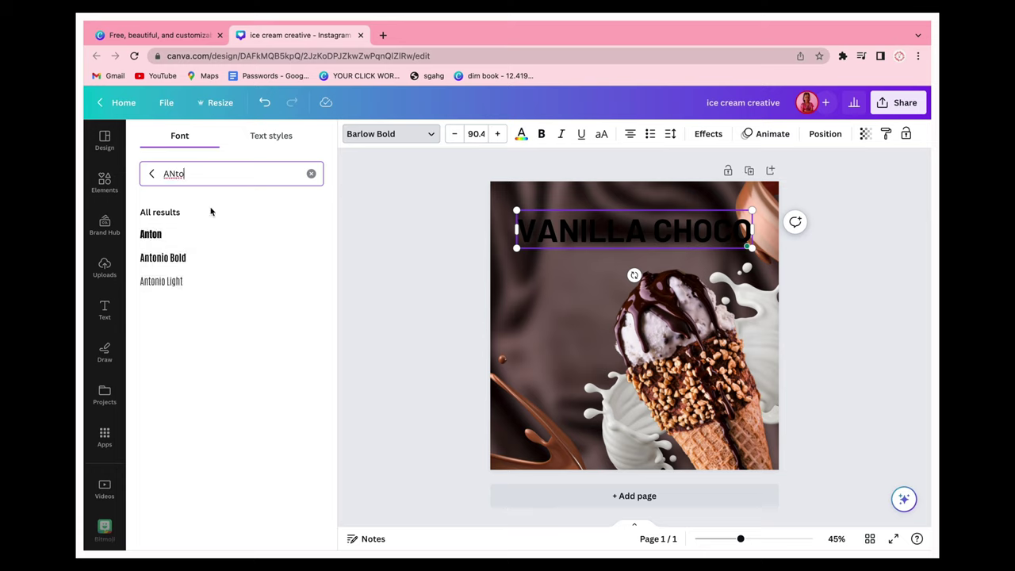
pyautogui.click(313, 238)
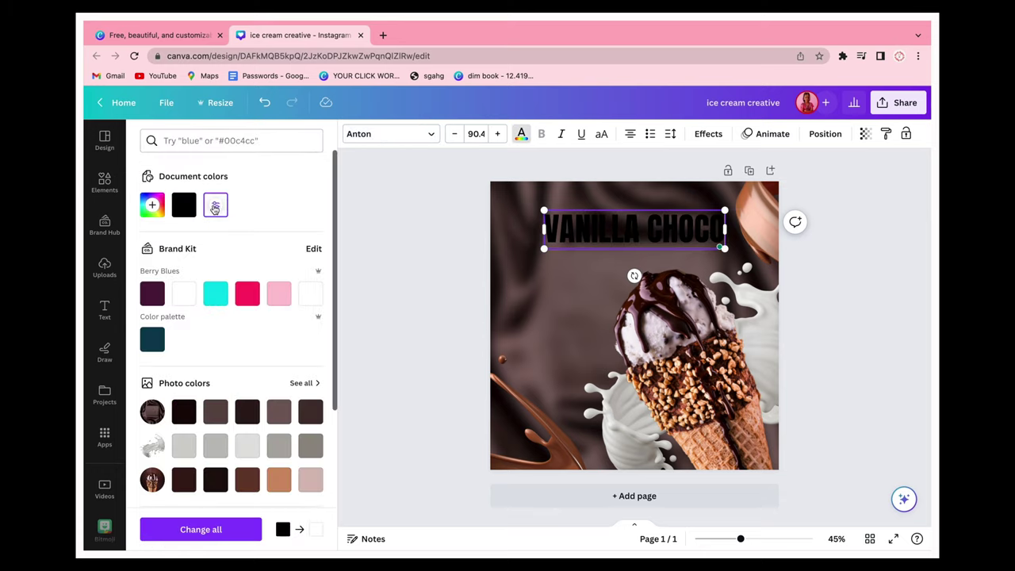
# - Set the VANILLA CHOCO heading's text color to solid white from the default colors
pyautogui.click(214, 208)
pyautogui.click(223, 217)
pyautogui.scroll(-3, 310, 359)
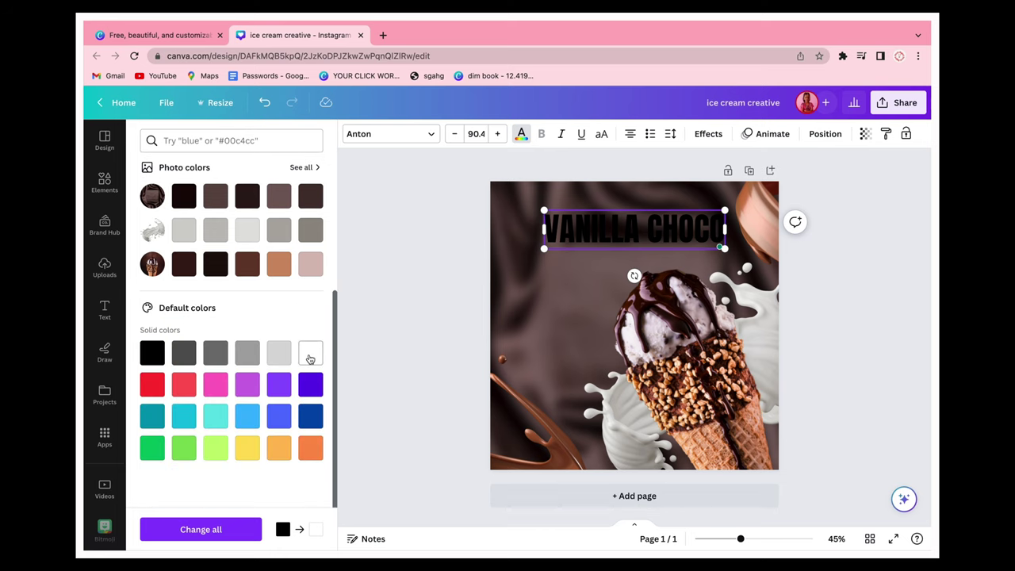
pyautogui.tripleClick(564, 227)
pyautogui.click(310, 353)
pyautogui.click(412, 365)
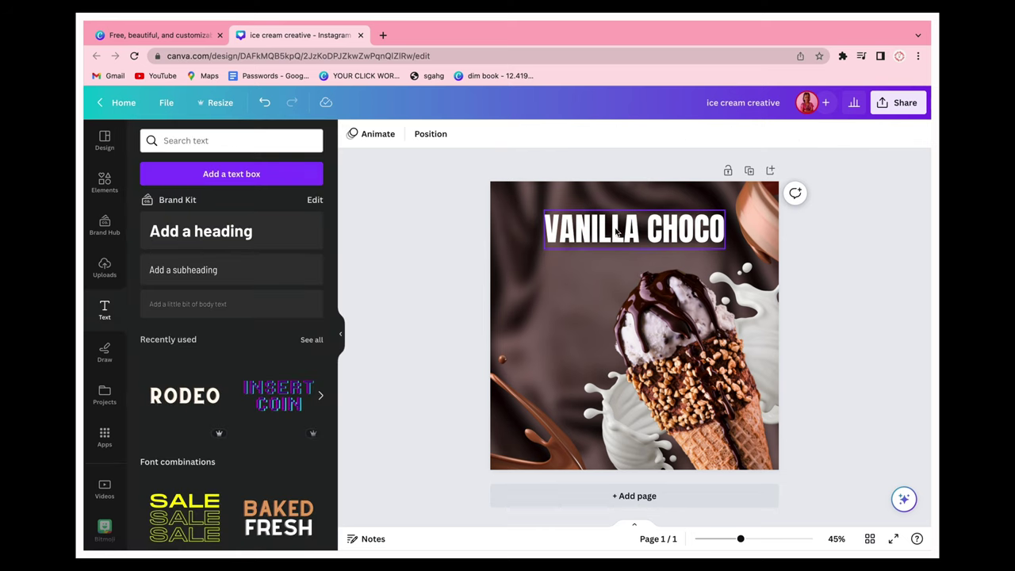
# - Move the VANILLA CHOCO heading down slightly, then duplicate it just below and change the copy's text to "ICECREAM"
pyautogui.moveTo(616, 224); pyautogui.dragTo(616, 234)
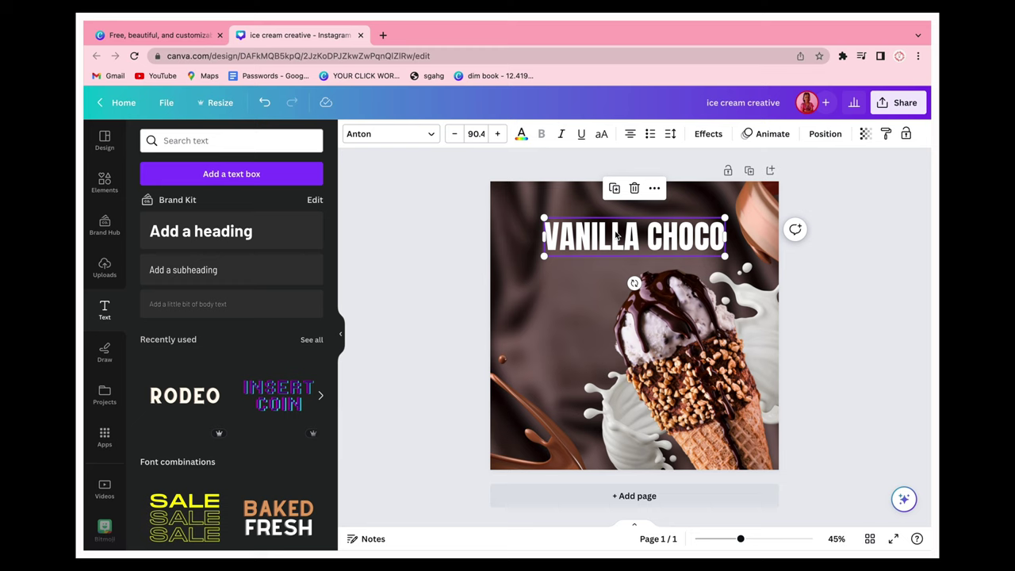
pyautogui.press('super+d')
pyautogui.hotkey('ctrl', 'd')
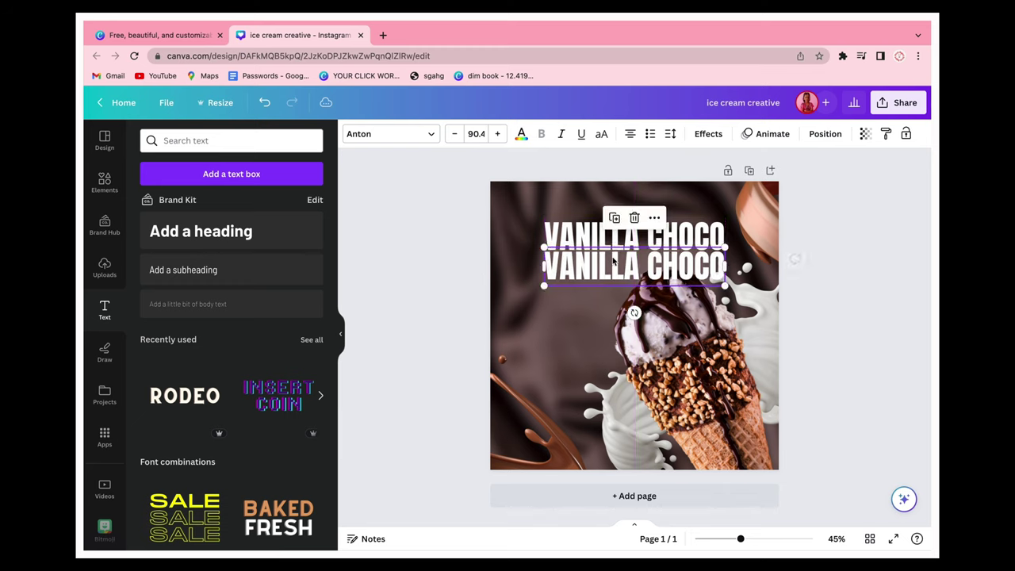
pyautogui.doubleClick(612, 258)
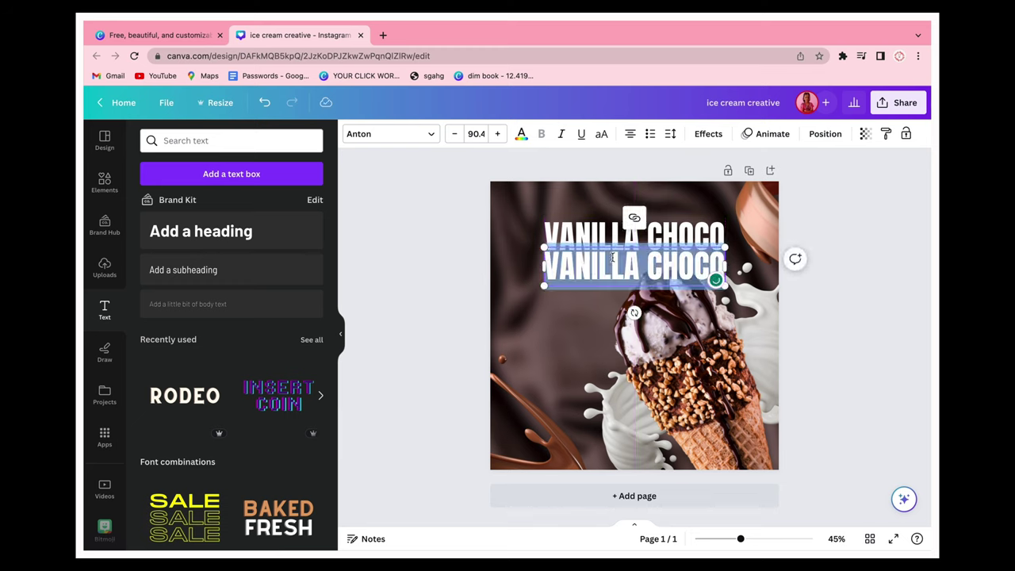
pyautogui.write('ICE')
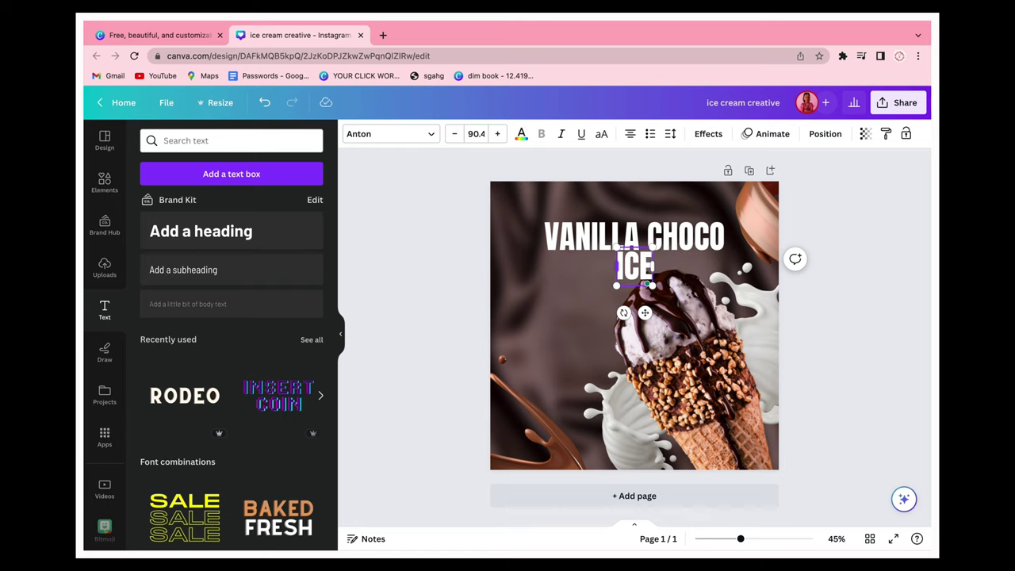
pyautogui.press('BackSpace')
pyautogui.write('CREAM')
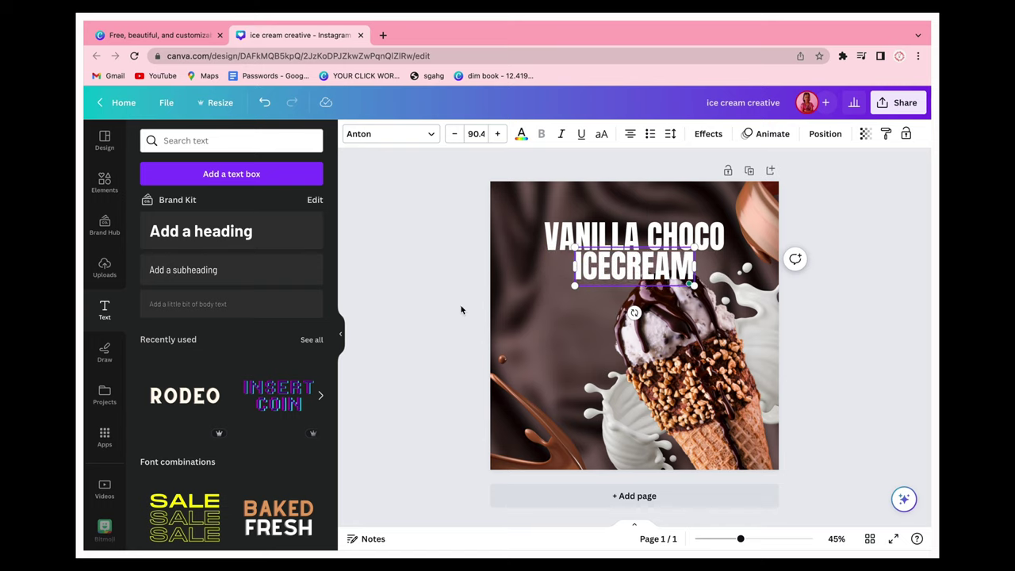
# - Enlarge the ICECREAM line to about size 137 to match VANILLA CHOCO's width, and move both lines up slightly
pyautogui.click(460, 310)
pyautogui.moveTo(665, 270); pyautogui.dragTo(725, 306)
pyautogui.click(655, 274)
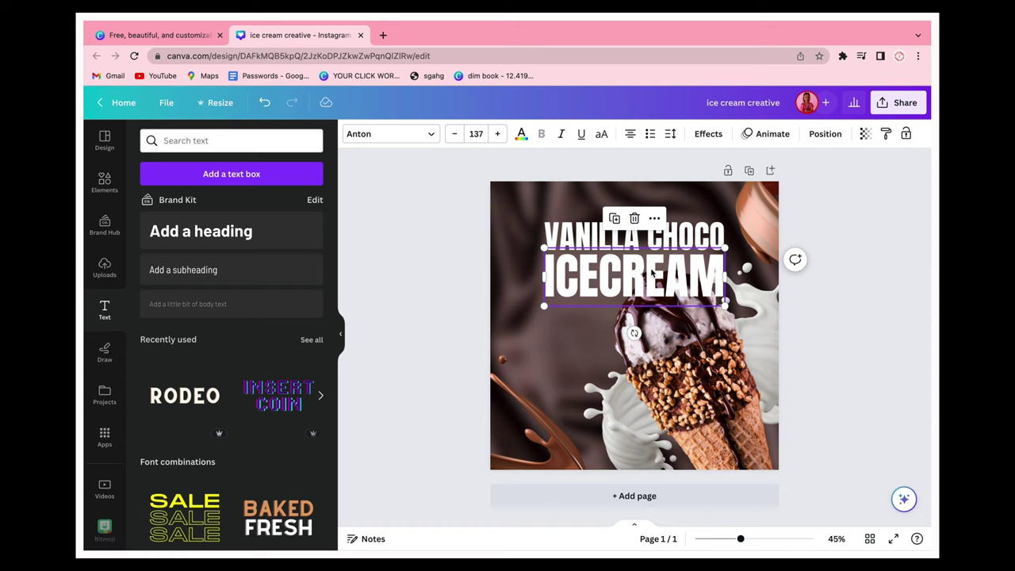
pyautogui.moveTo(484, 237); pyautogui.dragTo(565, 259)
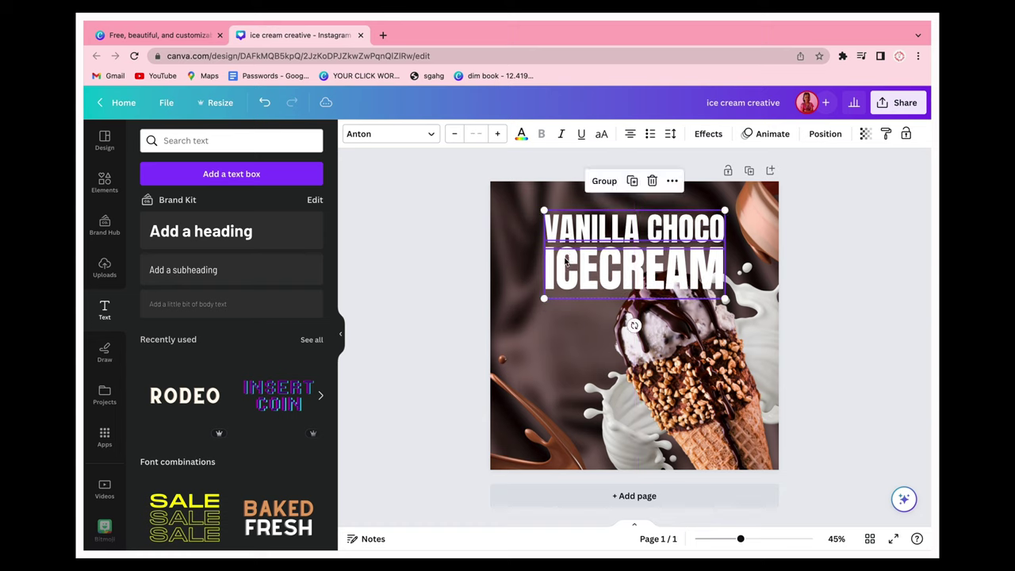
pyautogui.click(463, 285)
# - Send the ICECREAM text to the back of the layer order so it sits behind the cone
pyautogui.click(565, 258)
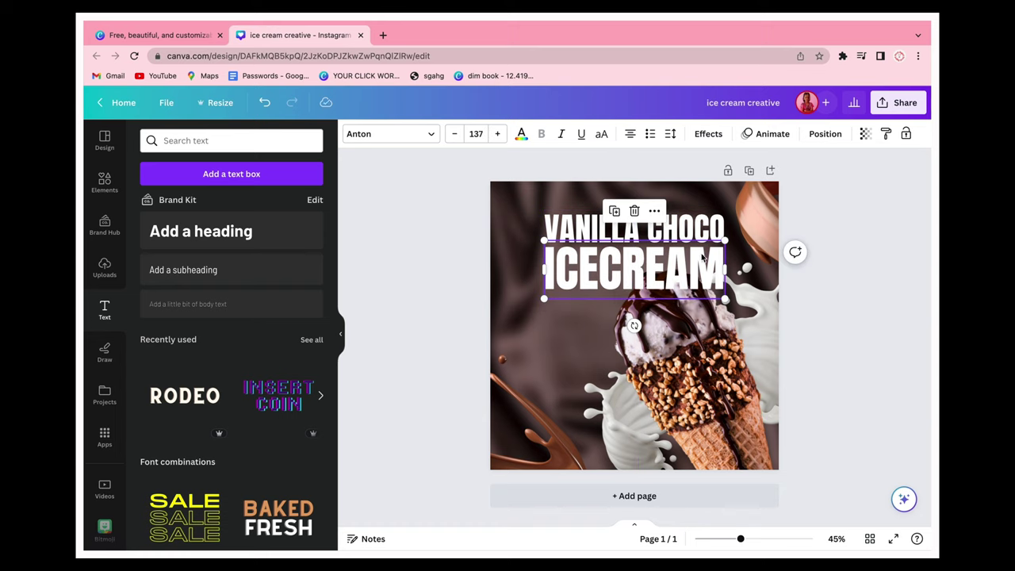
pyautogui.click(825, 134)
pyautogui.click(280, 188)
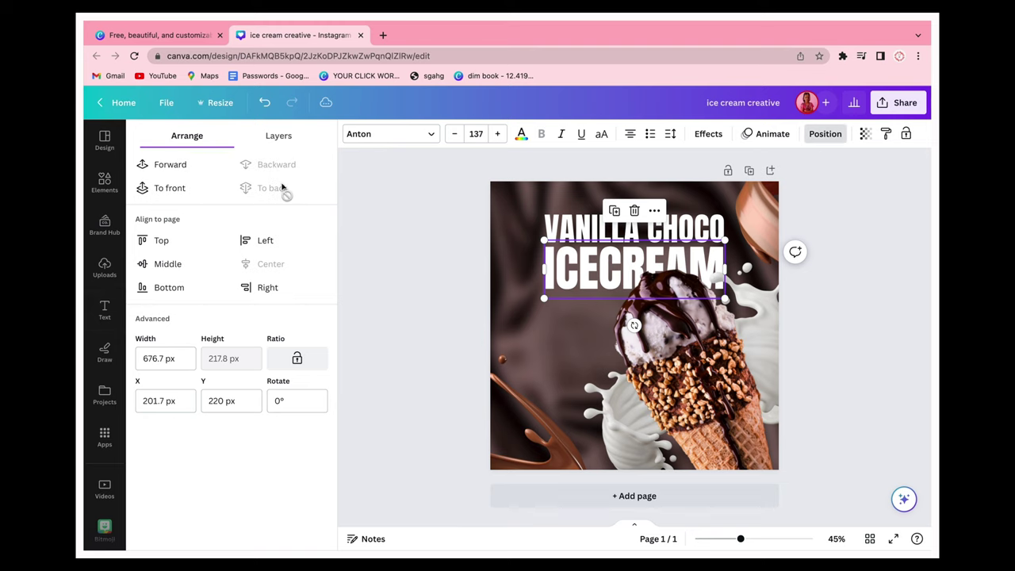
pyautogui.click(401, 335)
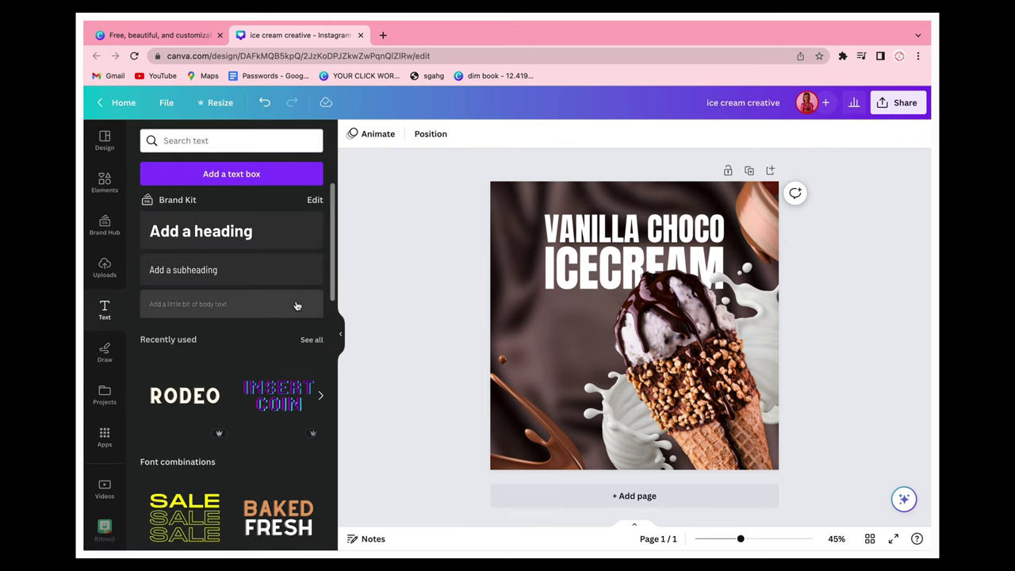
# - Add a subheading reading "Tasty", enlarge it to about size 129 and move it over the top of VANILLA CHOCO
pyautogui.click(279, 271)
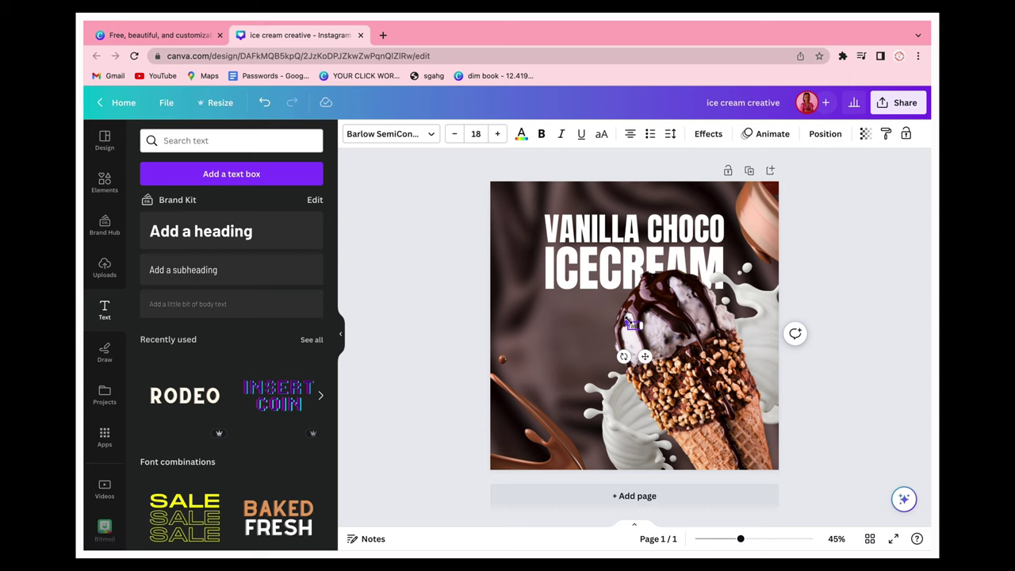
pyautogui.moveTo(627, 321); pyautogui.dragTo(544, 277)
pyautogui.click(452, 346)
pyautogui.moveTo(562, 329); pyautogui.dragTo(602, 238)
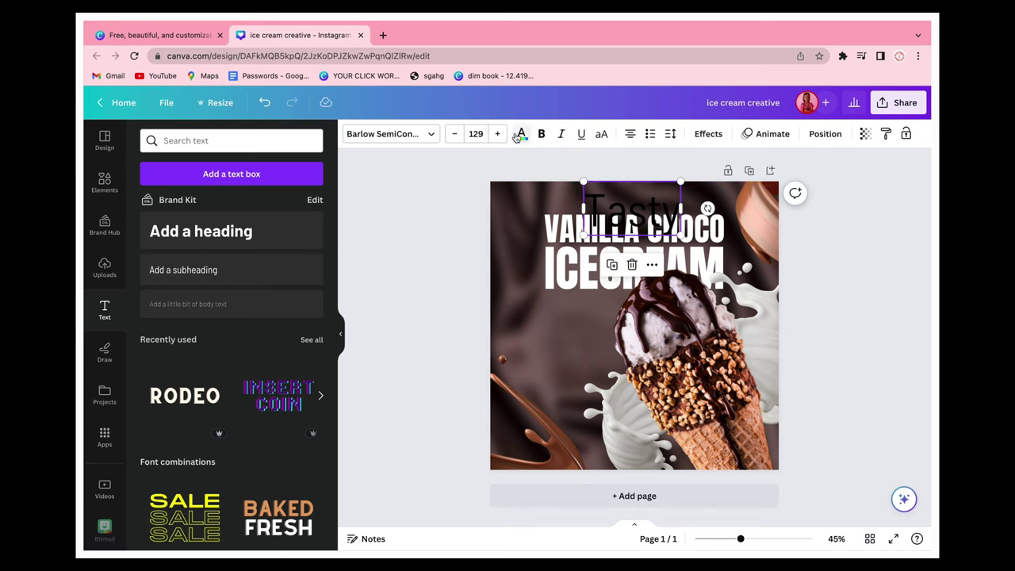
# - Search the fonts for "them" and apply Themysion to the Tasty text
pyautogui.click(404, 139)
pyautogui.click(222, 173)
pyautogui.hotkey('ctrl', 'a')
pyautogui.press('BackSpace')
pyautogui.write('them')
pyautogui.click(181, 244)
# - Color the Tasty text light caramel brown, using the swatch from the cone's photo colors
pyautogui.click(521, 133)
pyautogui.scroll(-3, 235, 441)
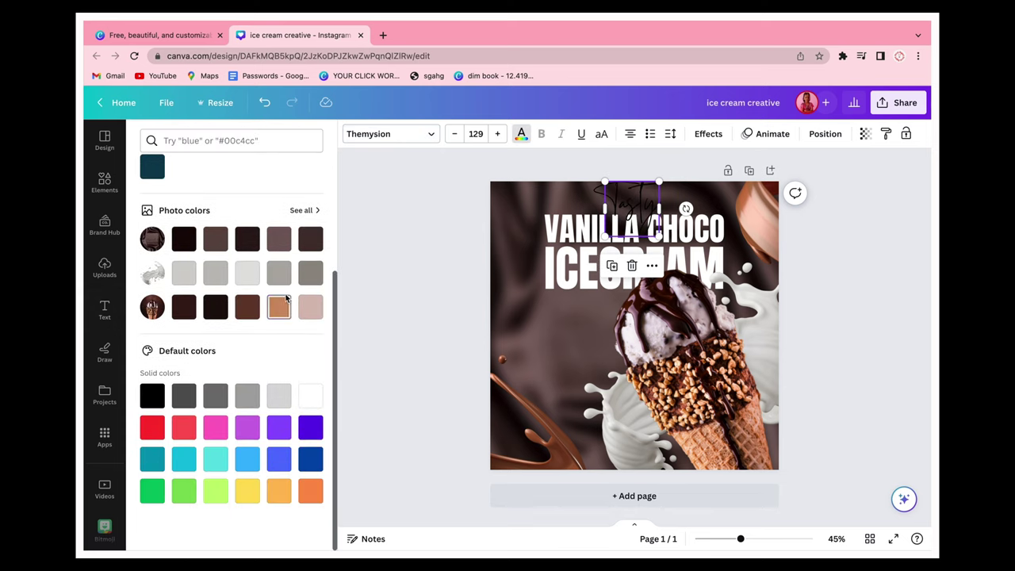
pyautogui.click(283, 304)
pyautogui.click(376, 257)
# - Replace the script text above VANILLA CHOCO with "Delicious"
pyautogui.doubleClick(617, 197)
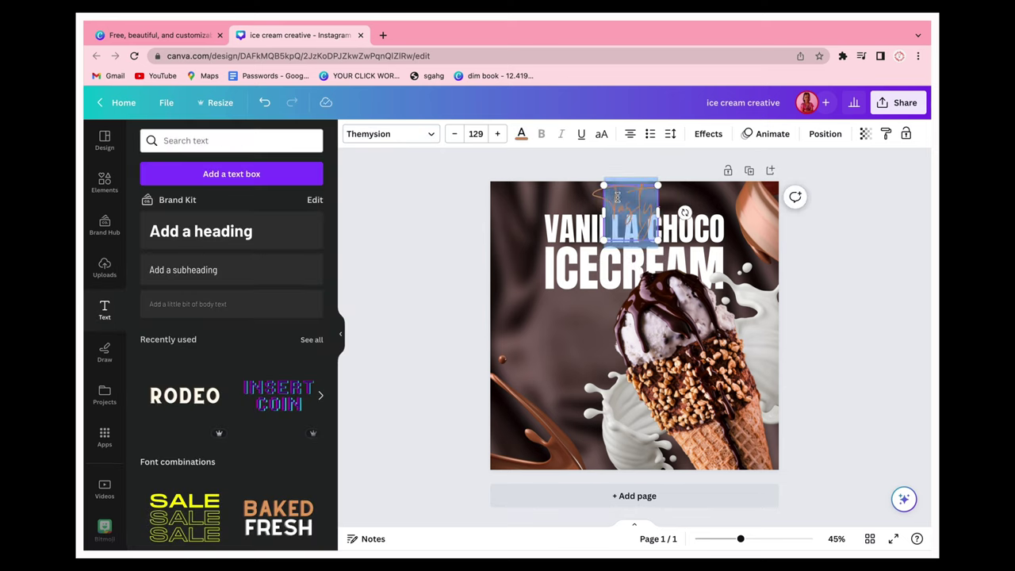
pyautogui.write('De')
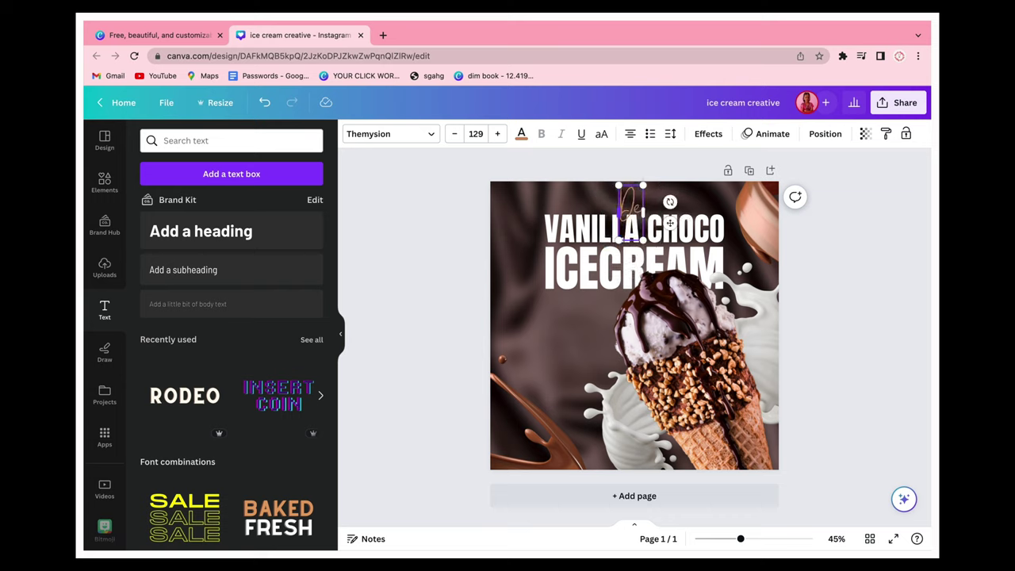
pyautogui.write('licious')
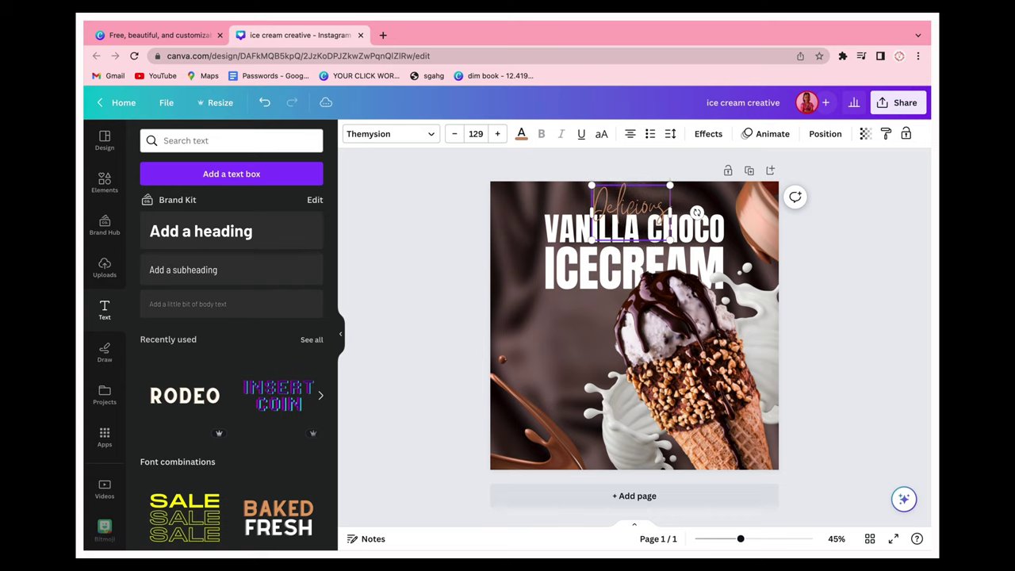
# - Apply the Neon text effect to the Delicious script above VANILLA CHOCO
pyautogui.click(410, 238)
pyautogui.moveTo(657, 198)
pyautogui.mouseDown()
pyautogui.moveTo(657, 206)
pyautogui.moveTo(656, 198)
pyautogui.mouseUp()
pyautogui.click(453, 228)
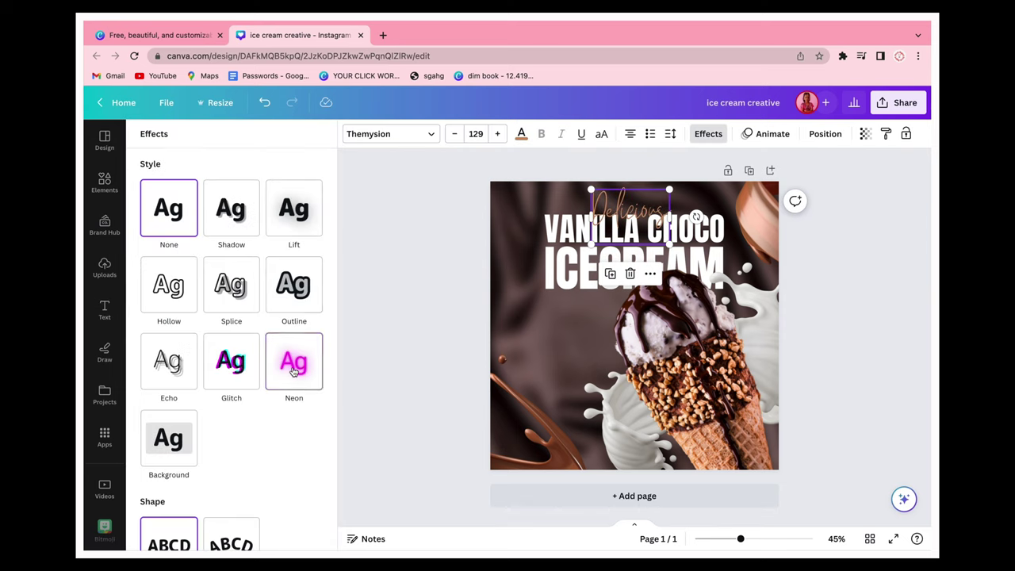
pyautogui.click(293, 365)
pyautogui.click(395, 252)
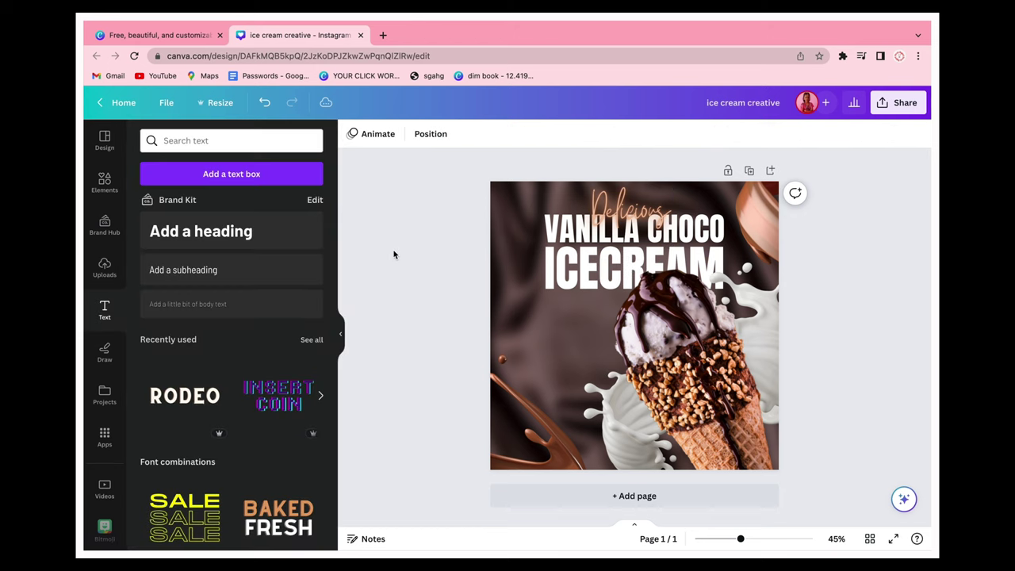
# - Nudge the Delicious text slightly up and the VANILLA CHOCO line slightly down to adjust the title spacing
pyautogui.moveTo(608, 213); pyautogui.dragTo(608, 211)
pyautogui.click(468, 260)
pyautogui.moveTo(674, 228); pyautogui.dragTo(673, 230)
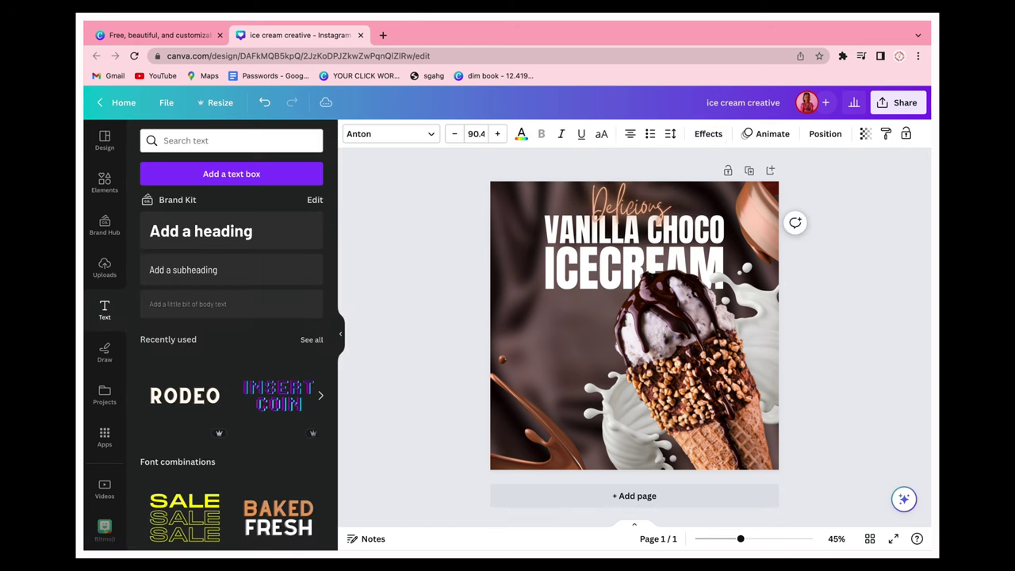
# - Apply the Lift text effect to ICECREAM with an intensity of 76
pyautogui.click(674, 270)
pyautogui.click(708, 133)
pyautogui.click(308, 210)
pyautogui.moveTo(231, 284); pyautogui.dragTo(370, 298)
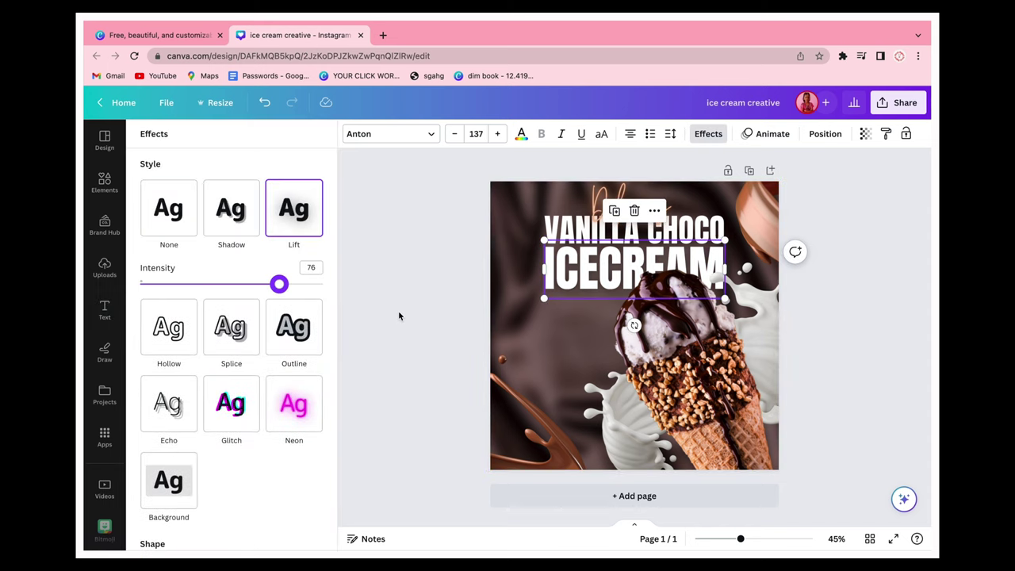
pyautogui.click(399, 316)
# - Apply the Lift text effect to the VANILLA CHOCO line as well
pyautogui.click(673, 230)
pyautogui.click(708, 133)
pyautogui.click(293, 208)
pyautogui.click(428, 275)
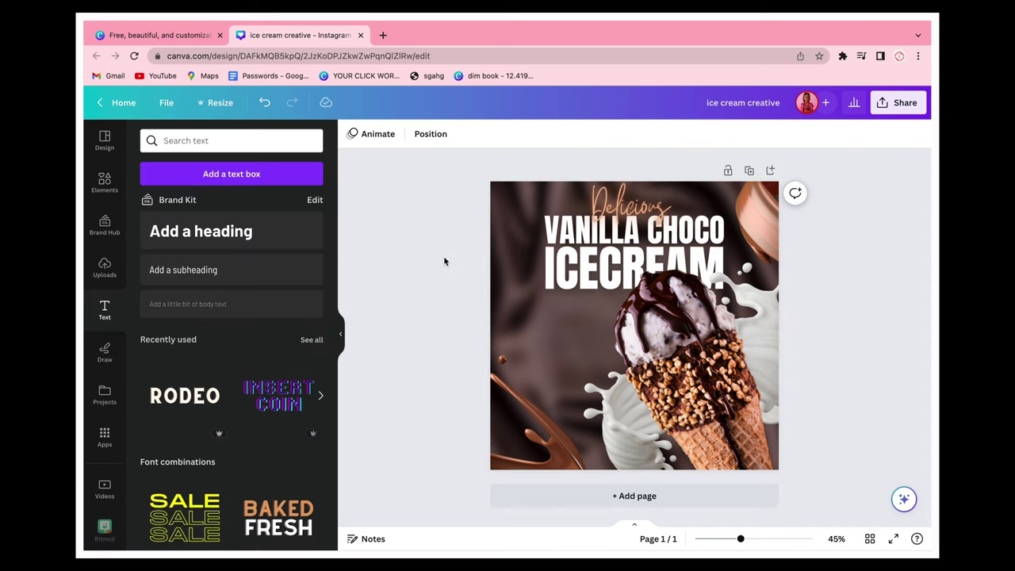
# - Search the elements for "brown silk" and add the first reddish-brown silk photo to the page
pyautogui.click(104, 181)
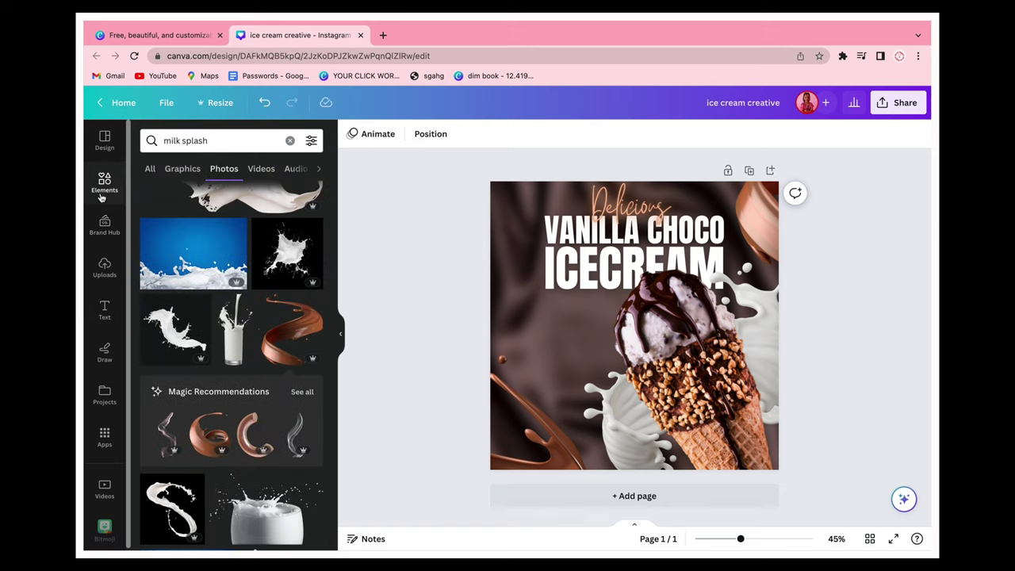
pyautogui.click(221, 137)
pyautogui.press('BackSpace')
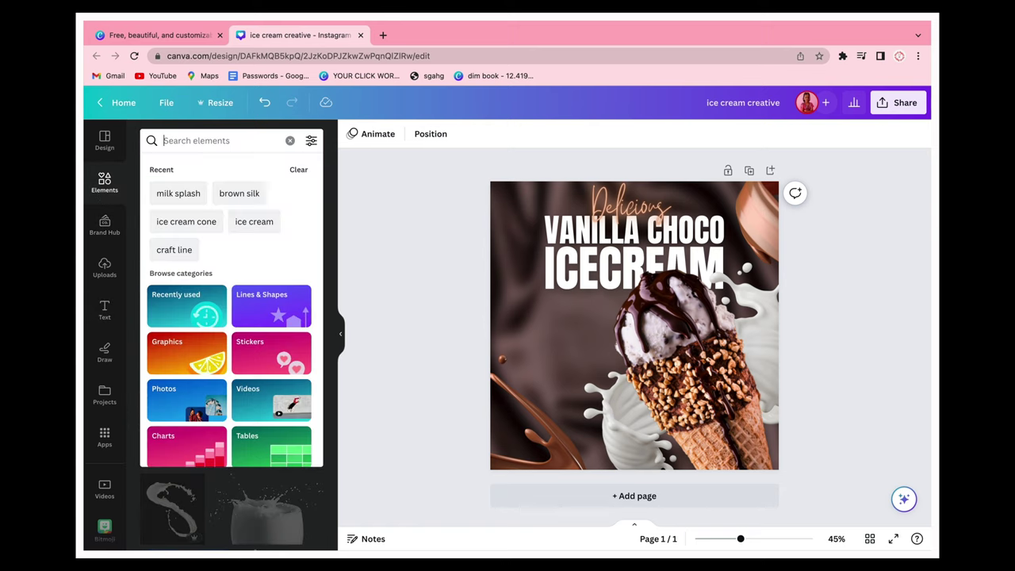
pyautogui.click(243, 195)
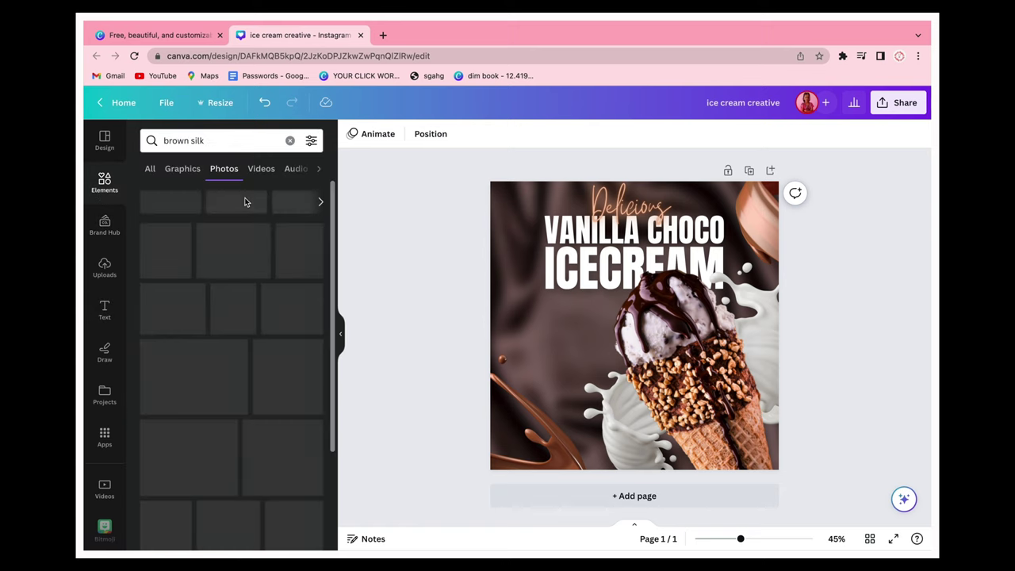
pyautogui.click(176, 253)
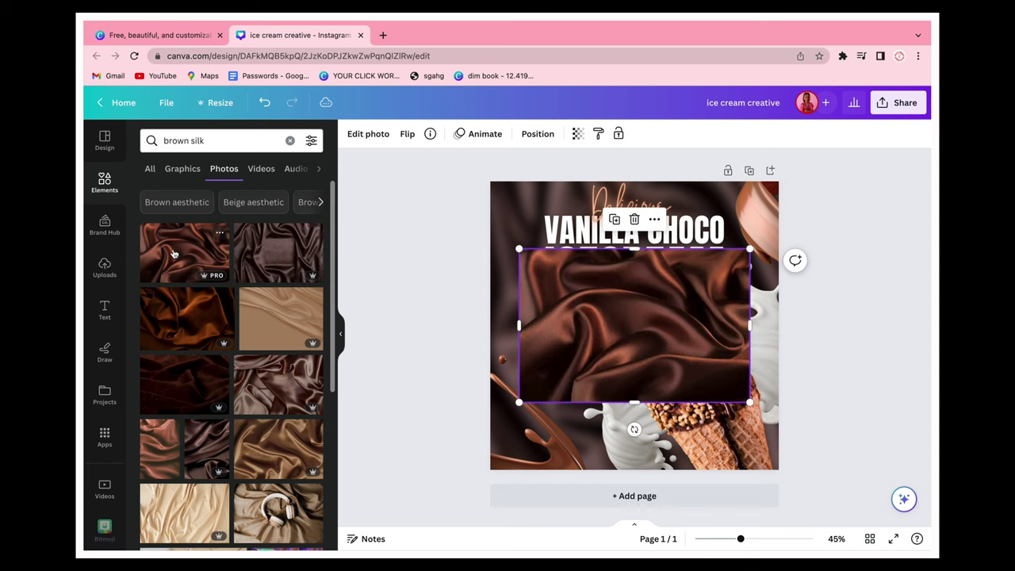
# - Move and enlarge the new silk photo until it covers the whole page
pyautogui.moveTo(577, 339); pyautogui.dragTo(511, 245)
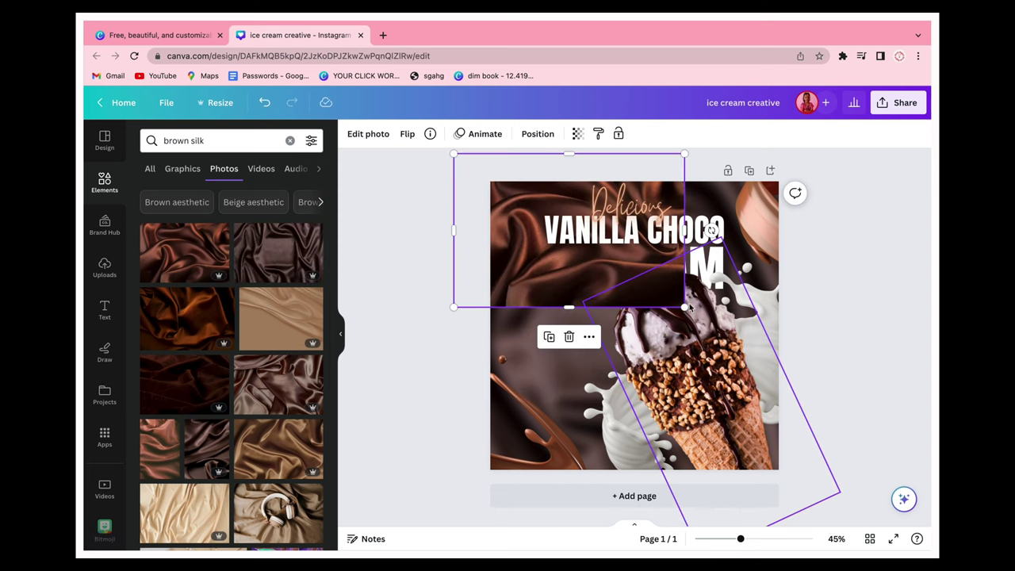
pyautogui.moveTo(685, 306); pyautogui.dragTo(863, 425)
pyautogui.moveTo(684, 374); pyautogui.dragTo(672, 383)
pyautogui.moveTo(646, 433); pyautogui.dragTo(652, 491)
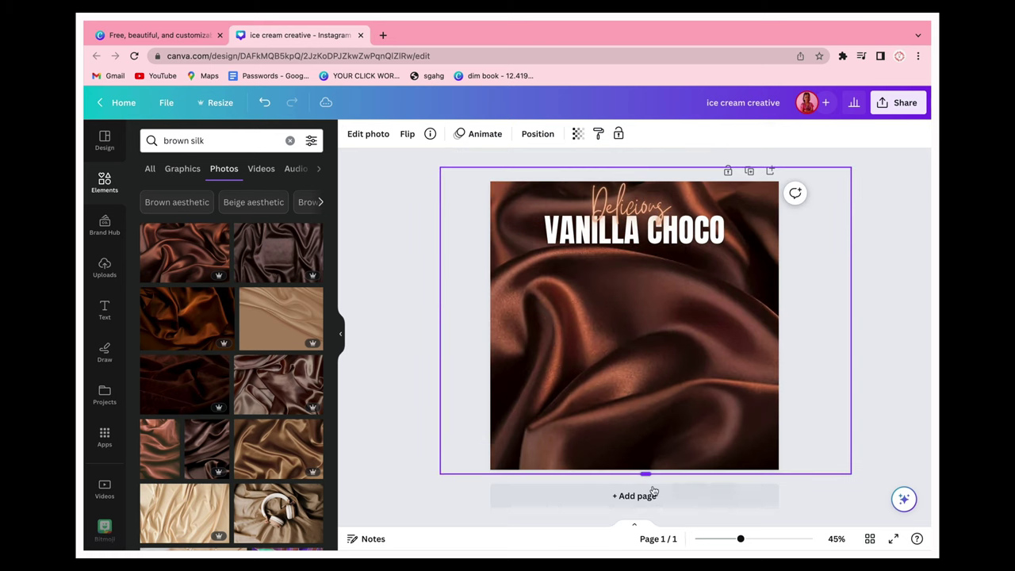
pyautogui.press('Delete')
pyautogui.click(538, 299)
pyautogui.press('Delete')
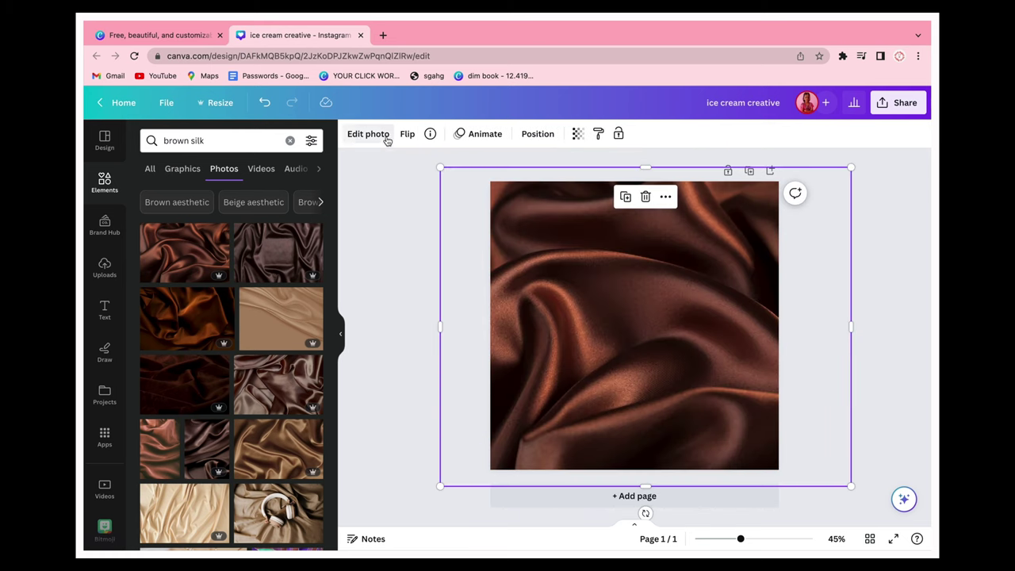
# - Try applying the Blur effect to the enlarged silk photo
pyautogui.click(386, 136)
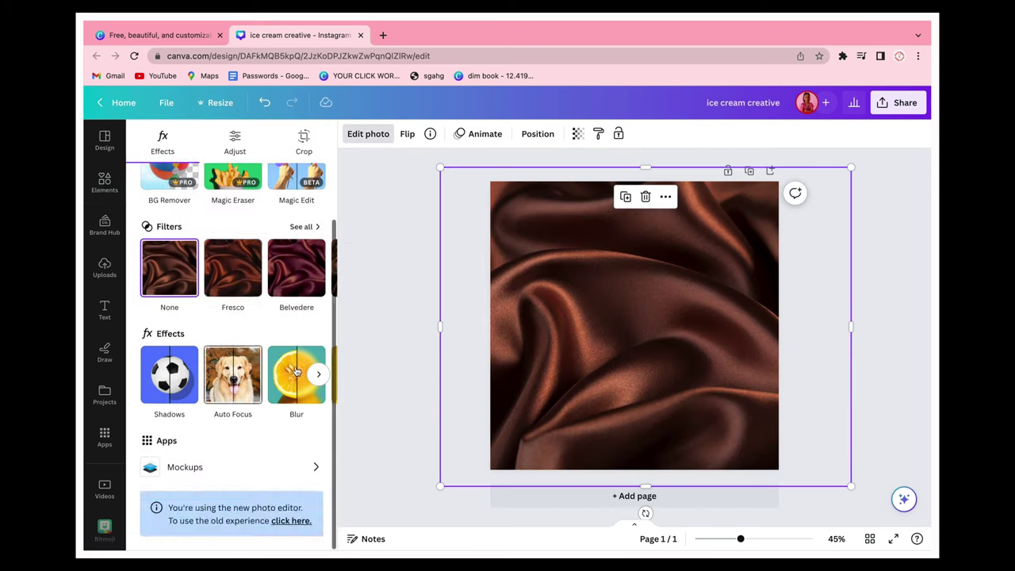
pyautogui.click(295, 336)
pyautogui.moveTo(215, 182); pyautogui.dragTo(209, 184)
# - Place the brown silk photo behind all other elements as the page background
pyautogui.click(558, 134)
pyautogui.click(272, 185)
pyautogui.click(406, 333)
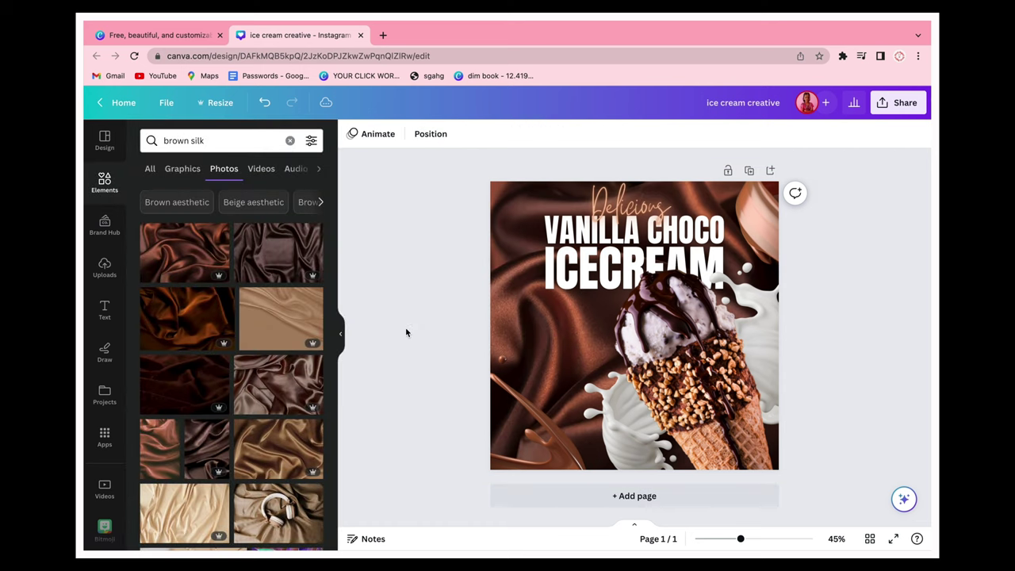
# - Blur the brown silk background with an intensity of about 65
pyautogui.click(504, 305)
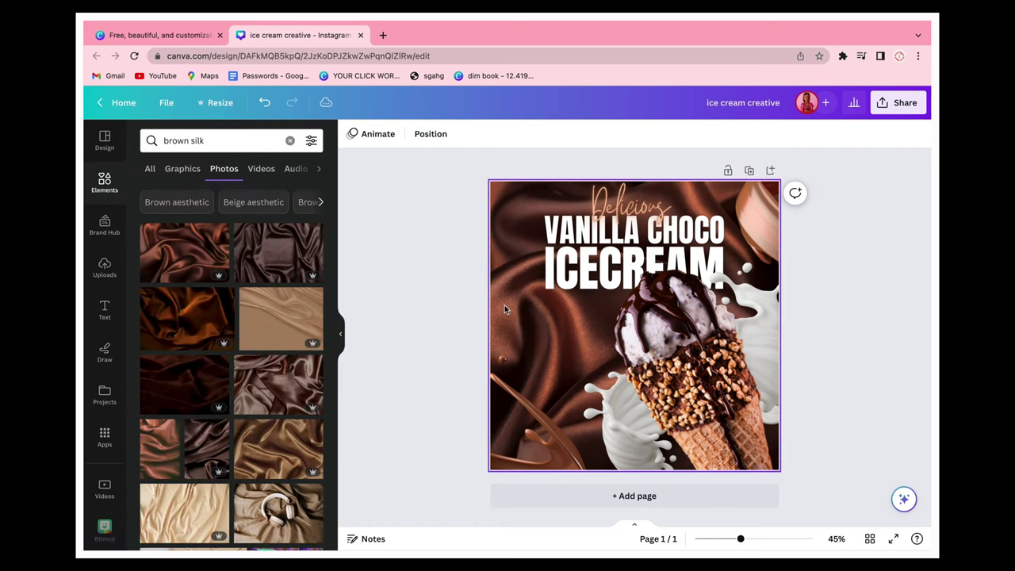
pyautogui.click(401, 134)
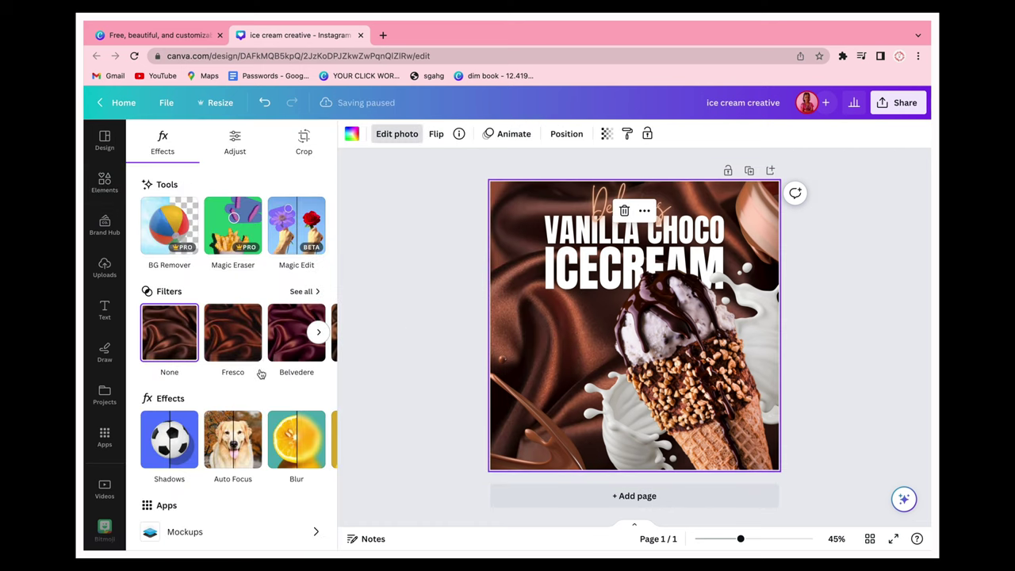
pyautogui.click(297, 437)
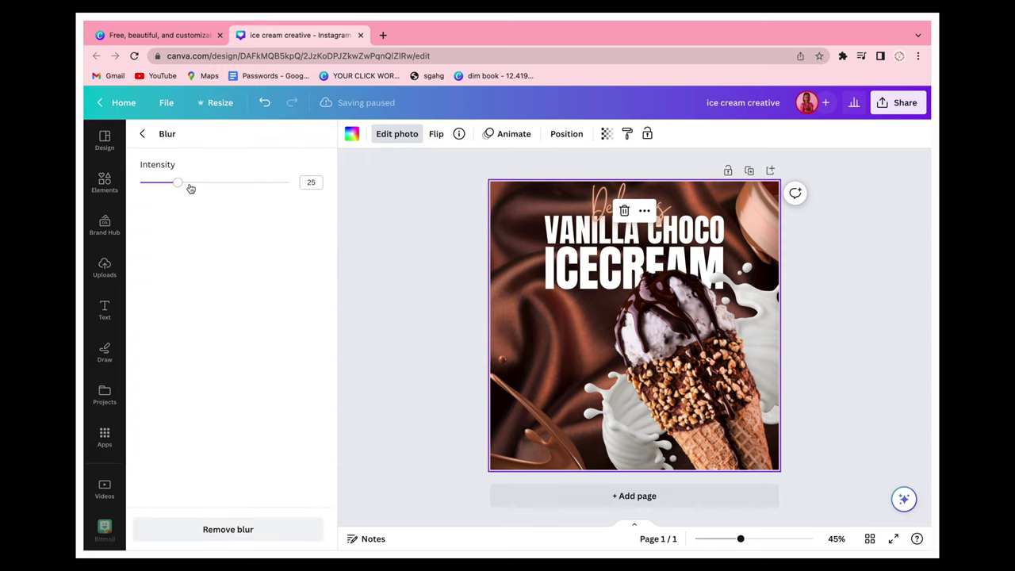
pyautogui.moveTo(209, 182); pyautogui.dragTo(227, 183)
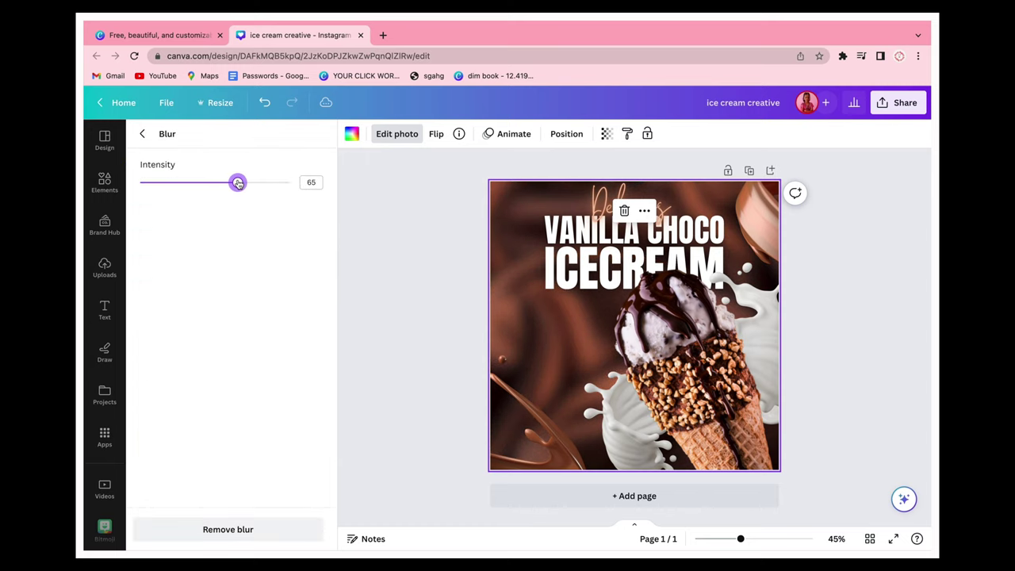
pyautogui.click(391, 350)
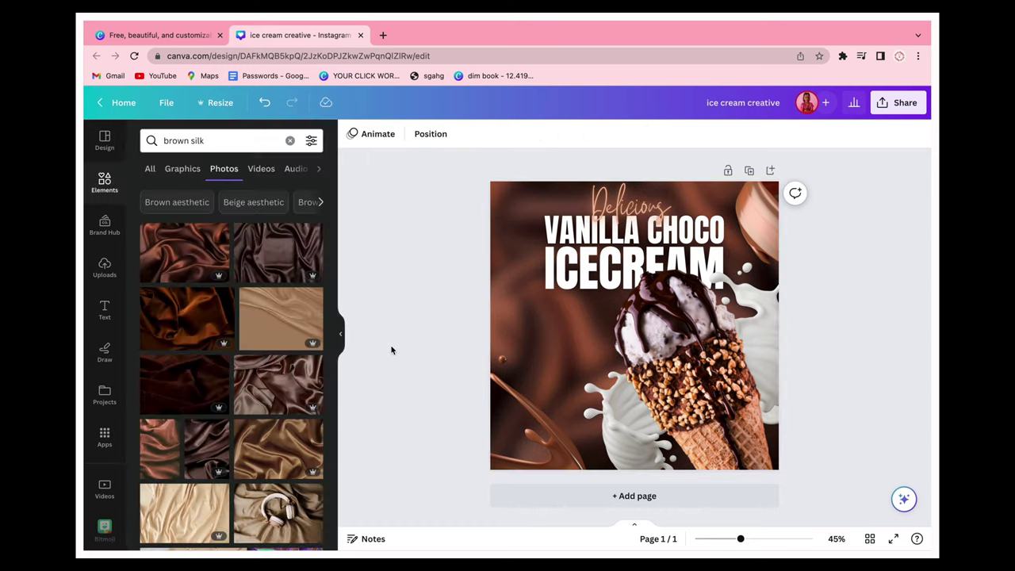
# - Search the elements for "order now" and shift the cone with its milk splashes slightly down and left on the page
pyautogui.tripleClick(261, 141)
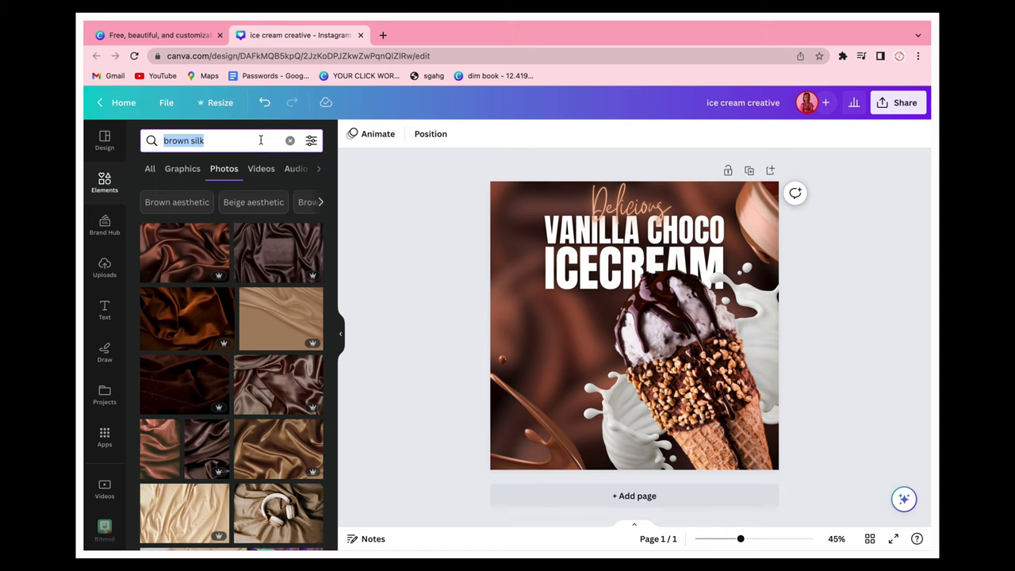
pyautogui.write('order now')
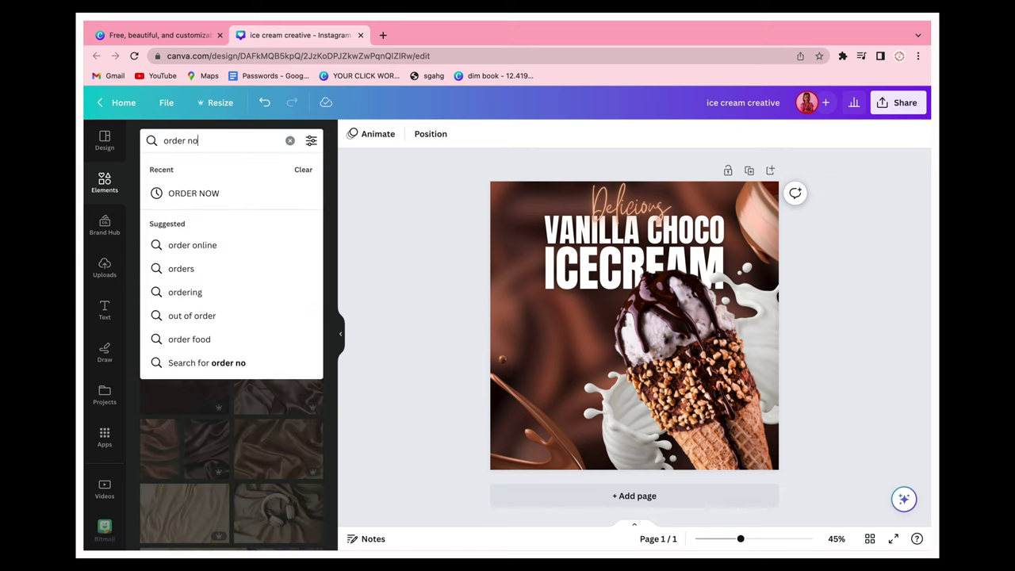
pyautogui.press('Return')
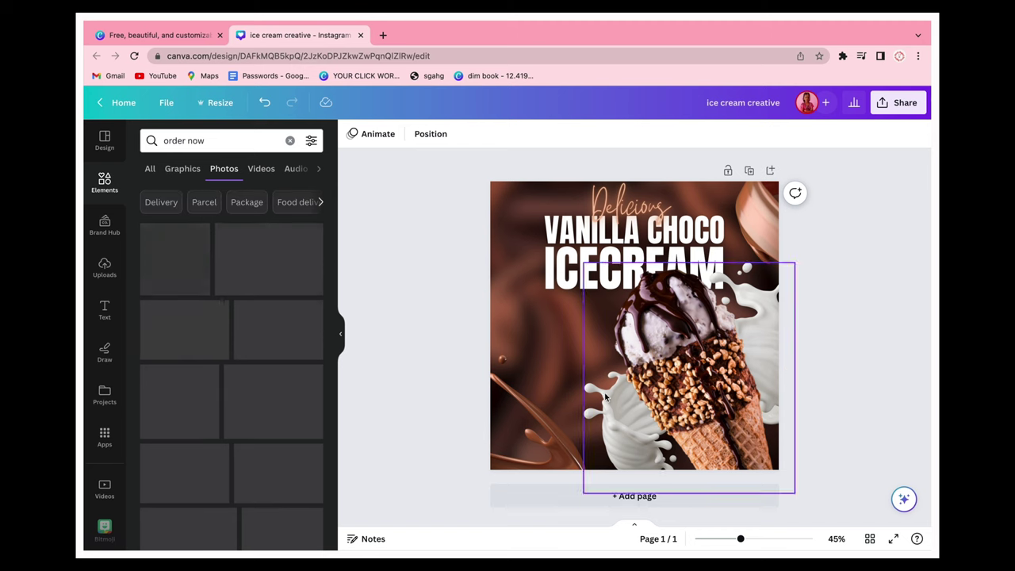
pyautogui.moveTo(827, 340); pyautogui.dragTo(727, 420)
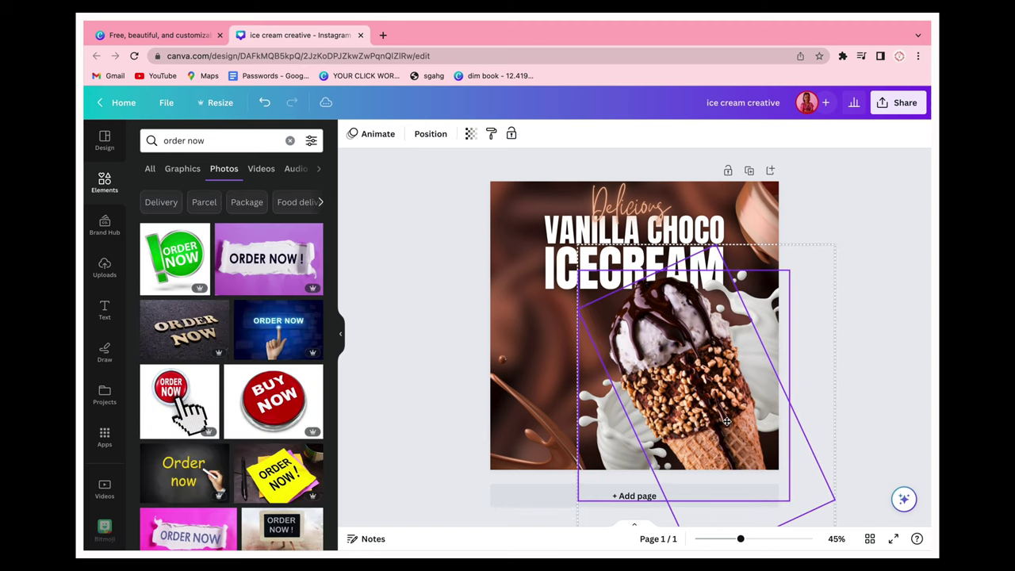
pyautogui.click(909, 444)
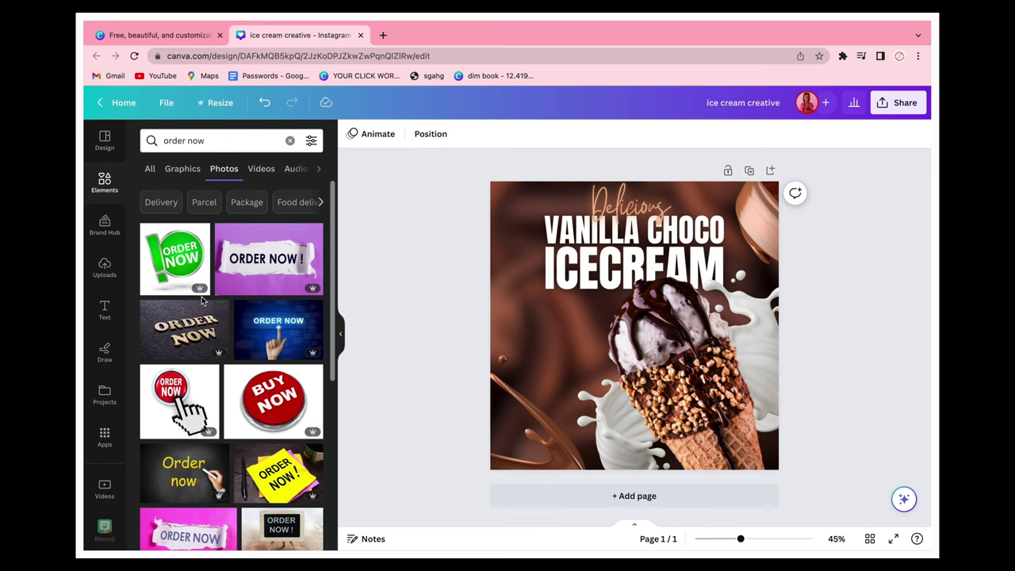
# - Add the plain red rectangular ORDER NOW graphic, shrink it and place it in the page's lower-left corner
pyautogui.click(182, 169)
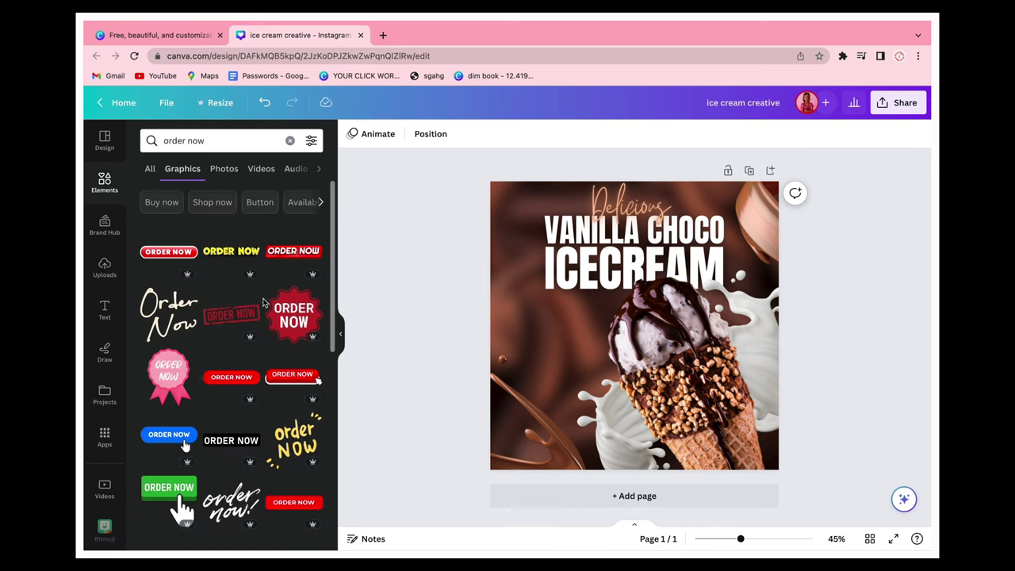
pyautogui.scroll(-5, 264, 302)
pyautogui.click(285, 340)
pyautogui.moveTo(692, 310); pyautogui.dragTo(635, 325)
pyautogui.moveTo(614, 370); pyautogui.dragTo(540, 486)
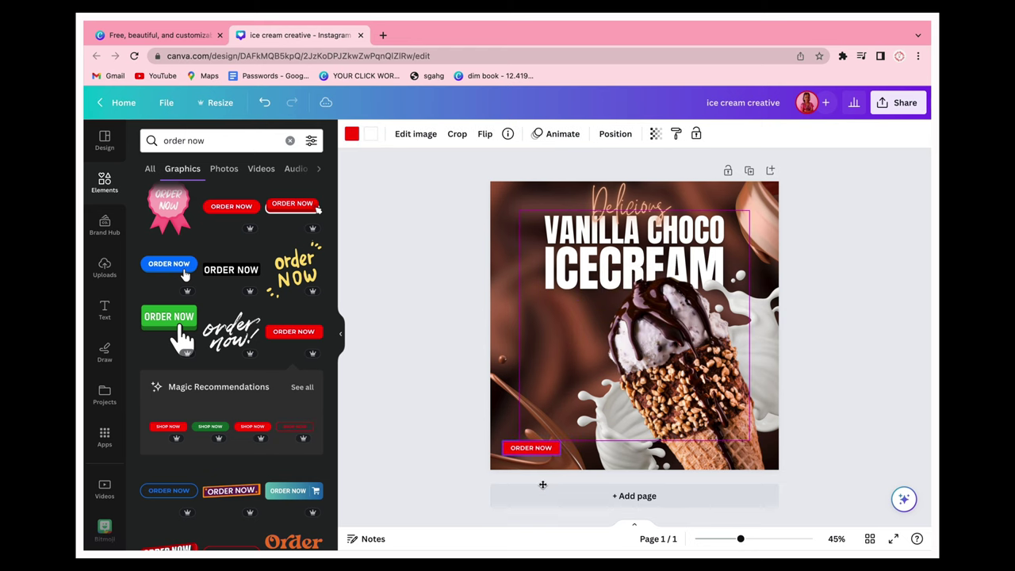
# - Recolor the ORDER NOW button light gray and its lettering dark brown, using the photo colors
pyautogui.click(351, 133)
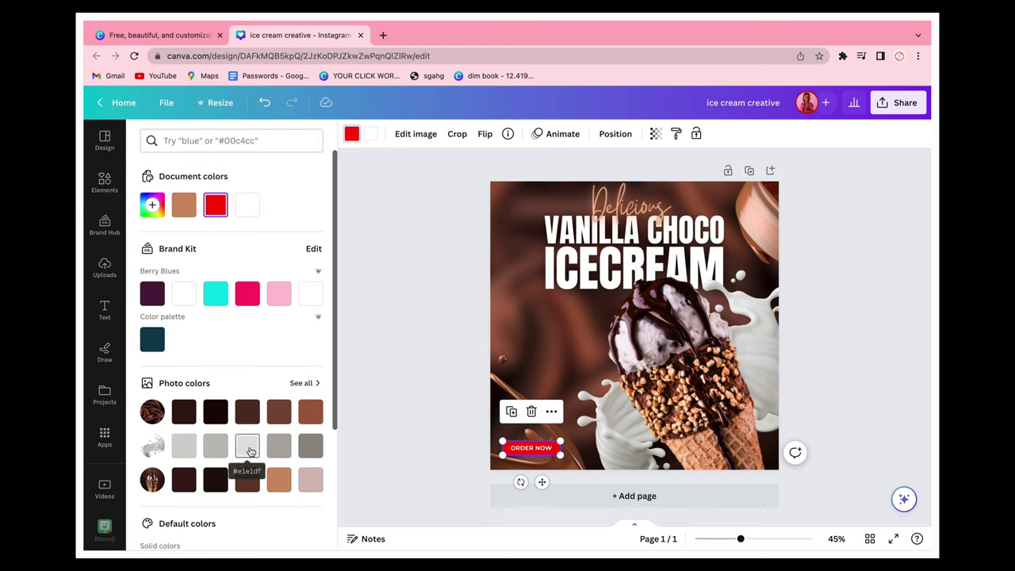
pyautogui.click(249, 448)
pyautogui.click(371, 132)
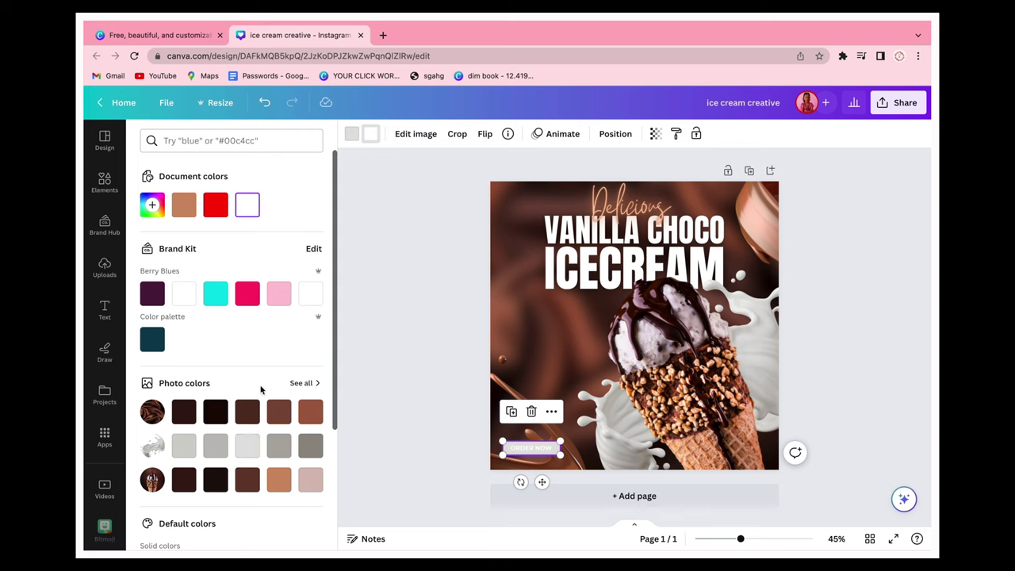
pyautogui.click(183, 414)
pyautogui.click(355, 440)
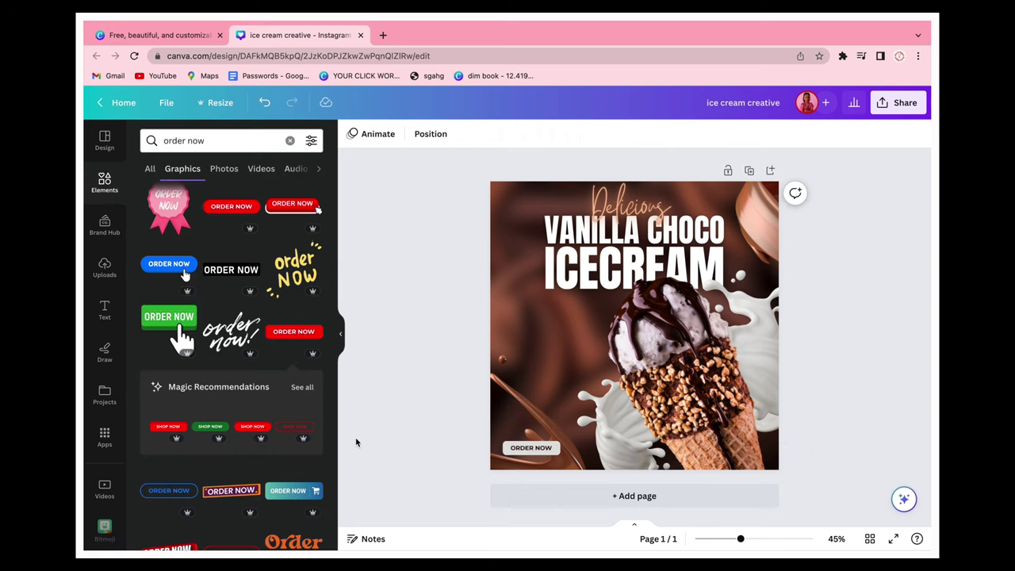
# - Search the element graphics for "instagram"
pyautogui.click(215, 147)
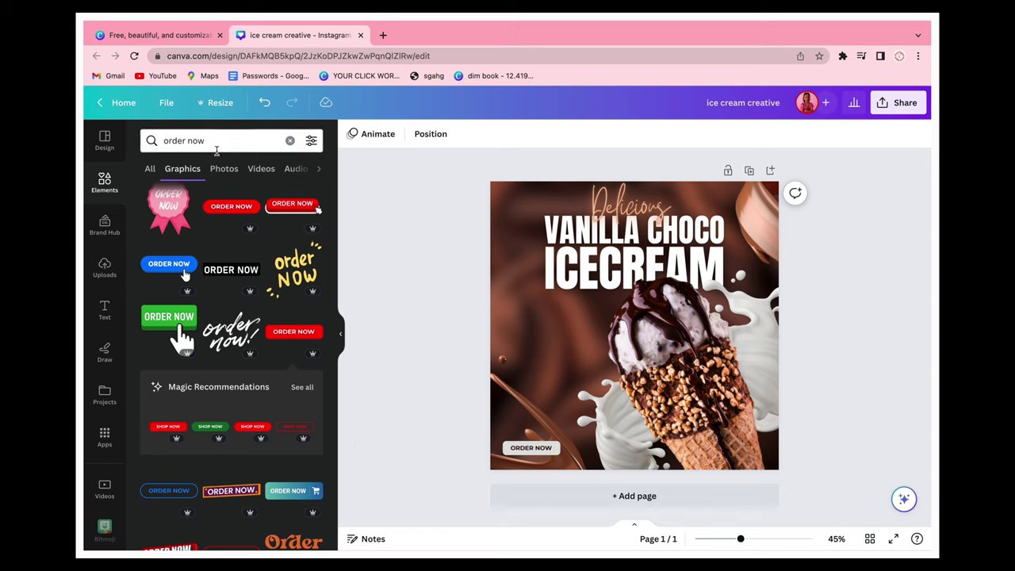
pyautogui.doubleClick(215, 149)
pyautogui.write('instagram')
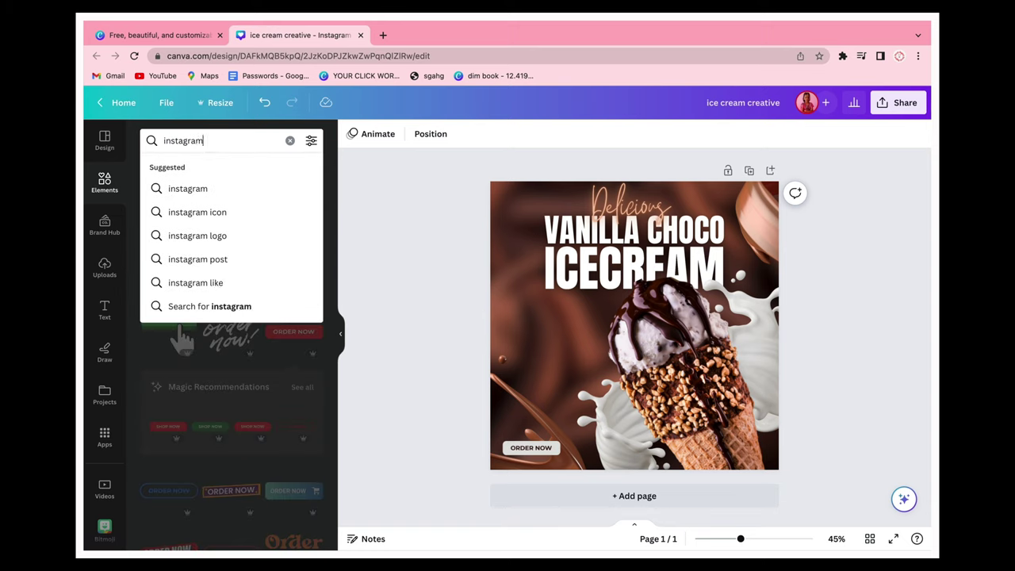
pyautogui.press('Return')
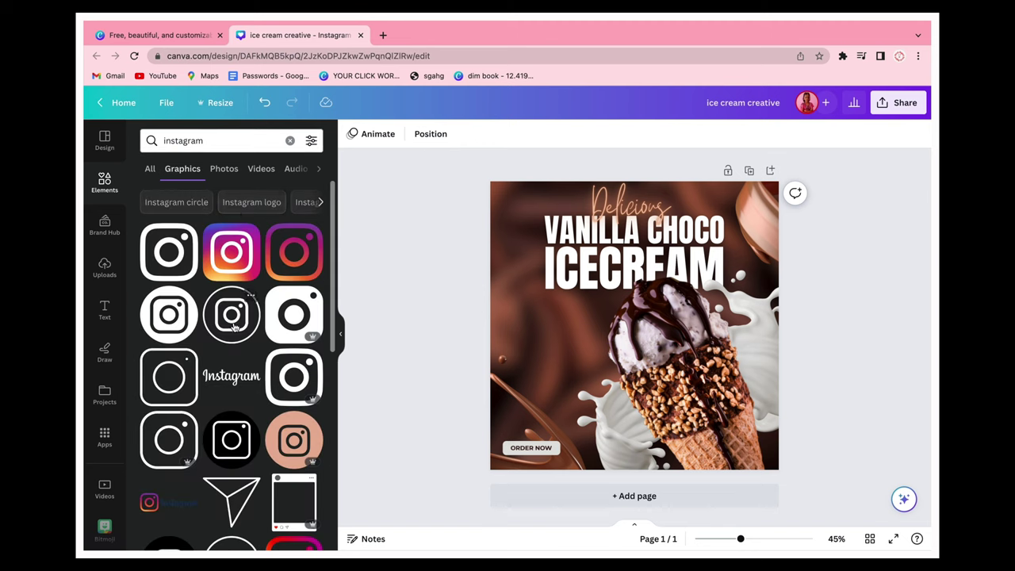
# - Add the outlined Instagram logo as a tiny white icon near the page's left edge, level with ICECREAM
pyautogui.click(168, 263)
pyautogui.moveTo(696, 265); pyautogui.dragTo(526, 311)
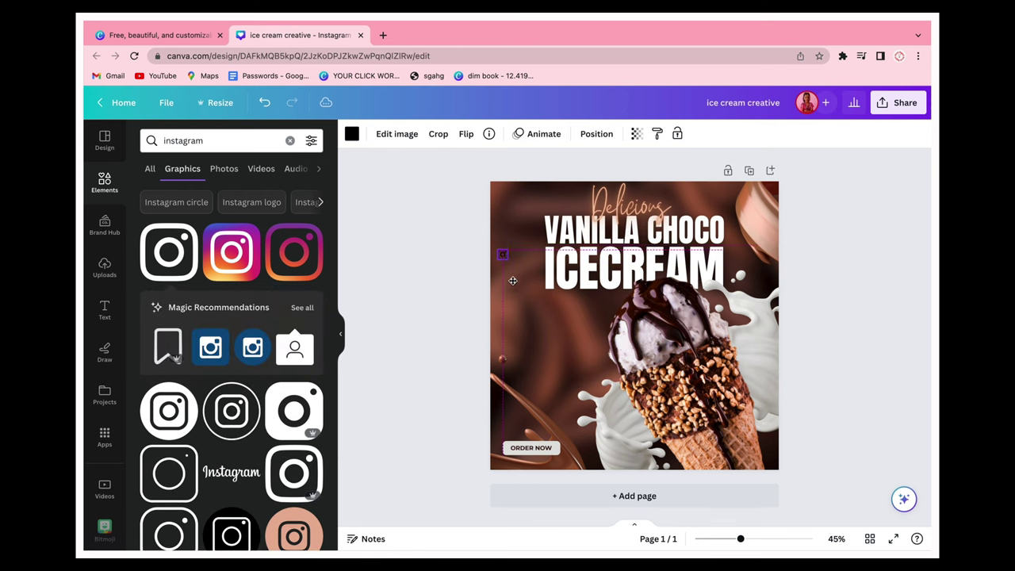
pyautogui.moveTo(512, 280); pyautogui.dragTo(503, 256)
pyautogui.click(351, 133)
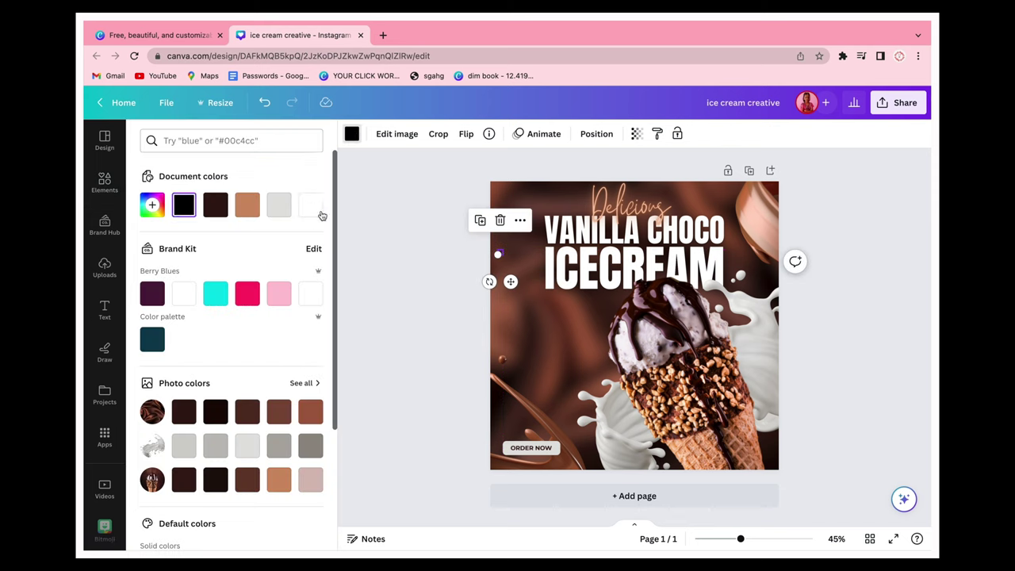
pyautogui.click(432, 338)
# - Add a small body text line containing the brand's Instagram handle
pyautogui.click(104, 311)
pyautogui.click(217, 274)
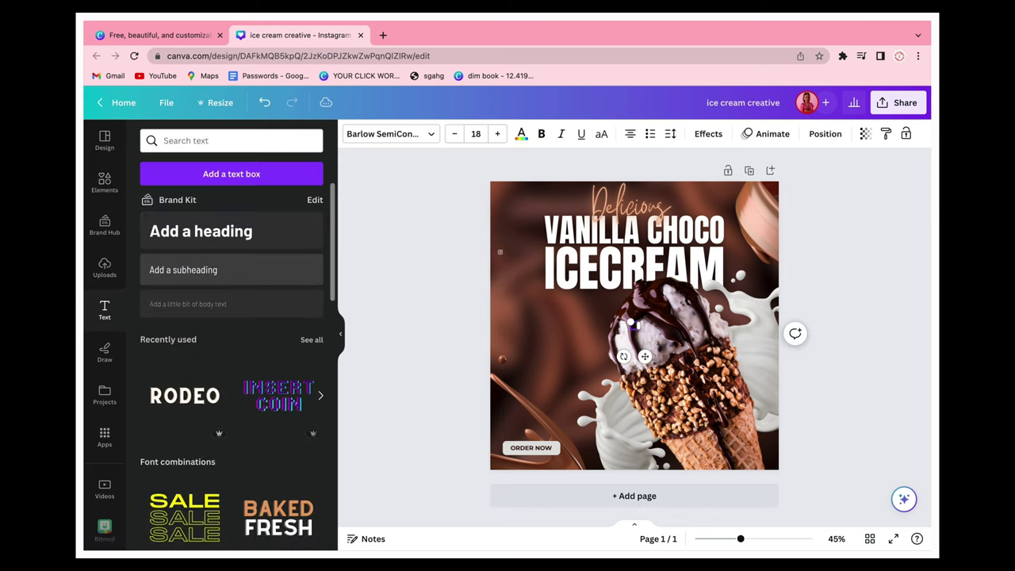
pyautogui.click(520, 134)
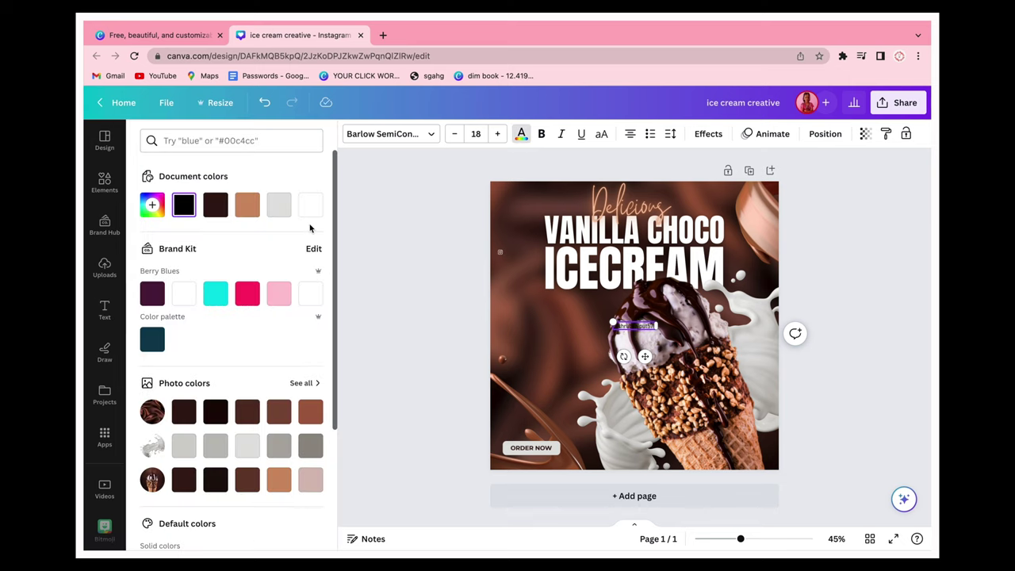
pyautogui.click(521, 133)
pyautogui.press('Escape')
pyautogui.click(374, 135)
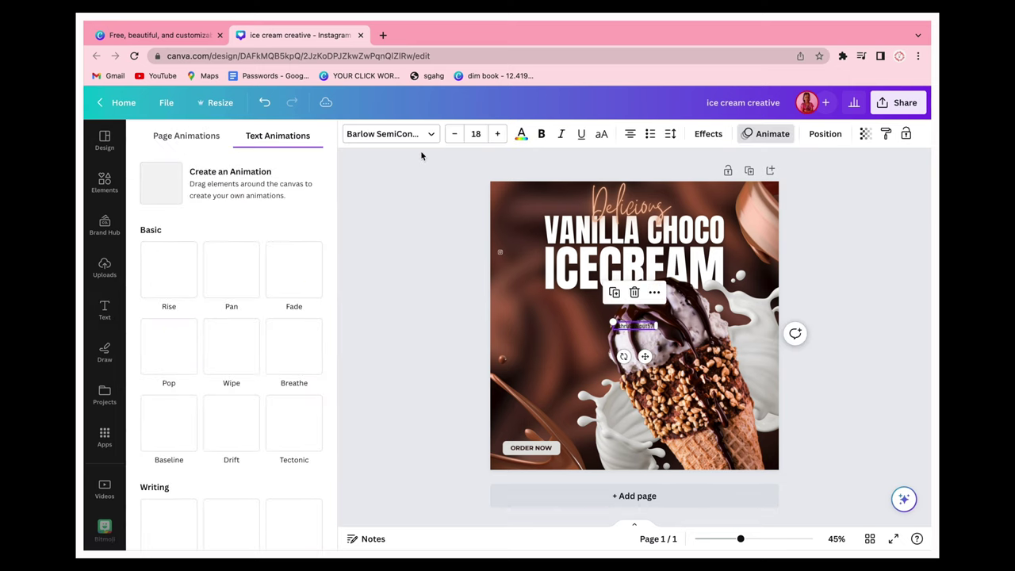
# - Change the Instagram handle's font to Open Sauce
pyautogui.click(404, 139)
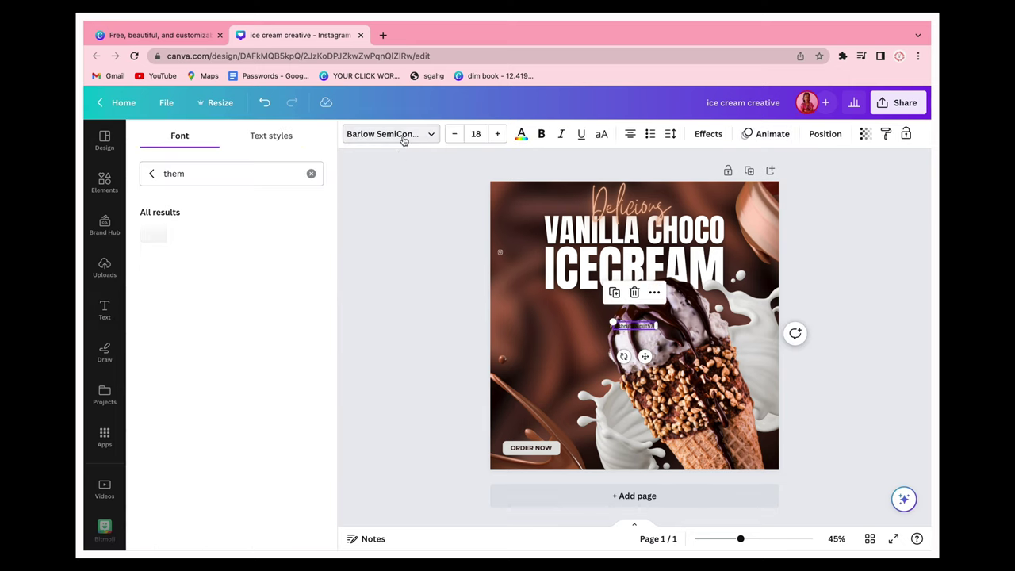
pyautogui.click(401, 138)
pyautogui.click(401, 139)
pyautogui.click(309, 174)
pyautogui.click(181, 144)
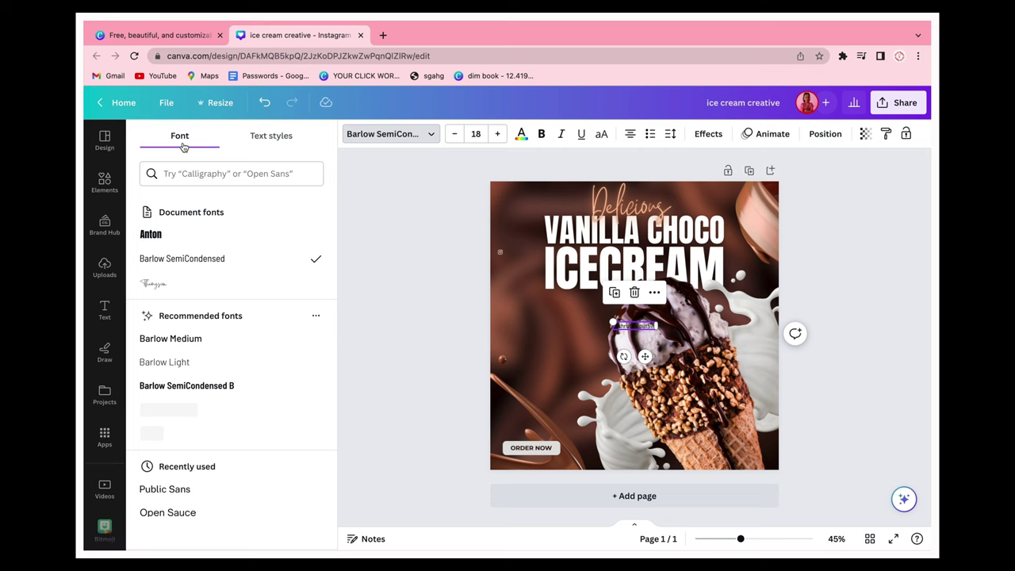
pyautogui.click(177, 244)
pyautogui.click(178, 348)
pyautogui.scroll(-3, 184, 421)
# - Rotate the handle to read vertically, place it above the Instagram icon and set its font size to 11
pyautogui.moveTo(623, 356); pyautogui.dragTo(543, 204)
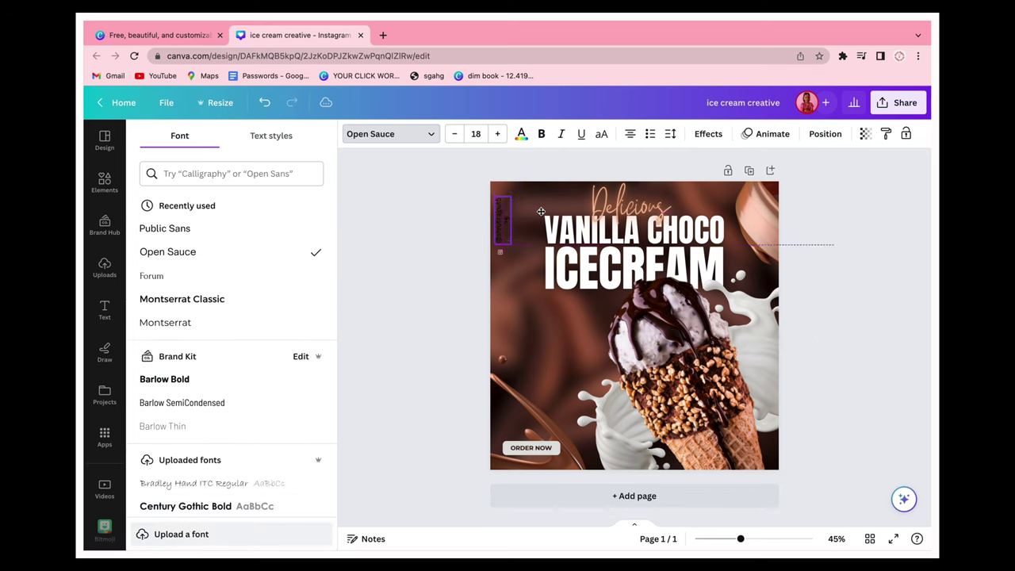
pyautogui.click(476, 133)
pyautogui.click(445, 236)
pyautogui.scroll(5, 389, 226)
pyautogui.moveTo(391, 223)
pyautogui.mouseDown()
pyautogui.moveTo(393, 256)
pyautogui.moveTo(397, 231)
pyautogui.mouseUp()
pyautogui.click(404, 243)
# - Recolor the vertical handle white and align it directly above the Instagram icon
pyautogui.click(520, 134)
pyautogui.click(311, 205)
pyautogui.click(454, 285)
pyautogui.click(397, 289)
pyautogui.moveTo(367, 360); pyautogui.dragTo(403, 280)
pyautogui.moveTo(398, 279); pyautogui.dragTo(389, 279)
pyautogui.click(357, 277)
pyautogui.scroll(-3, 356, 276)
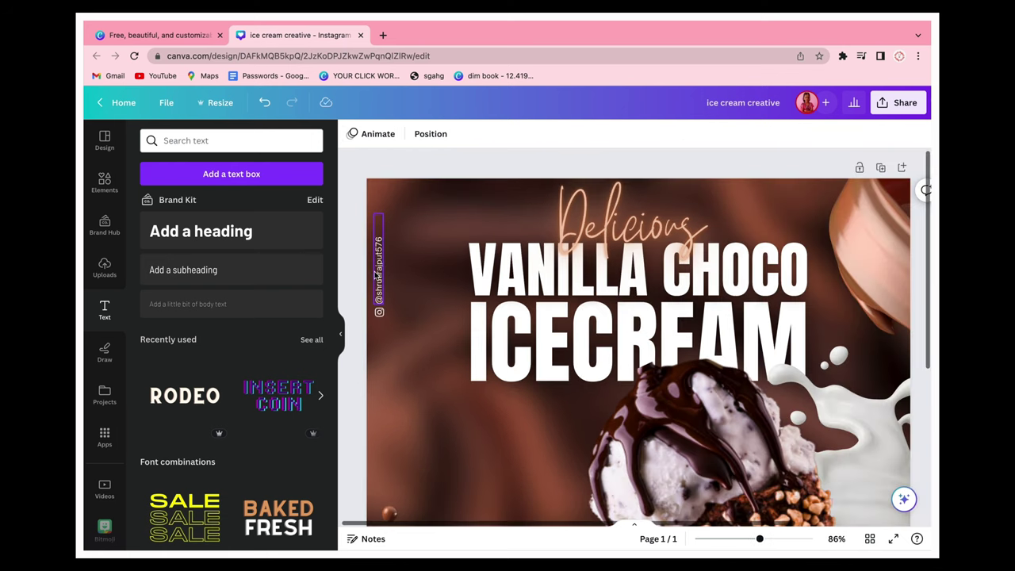
pyautogui.click(376, 273)
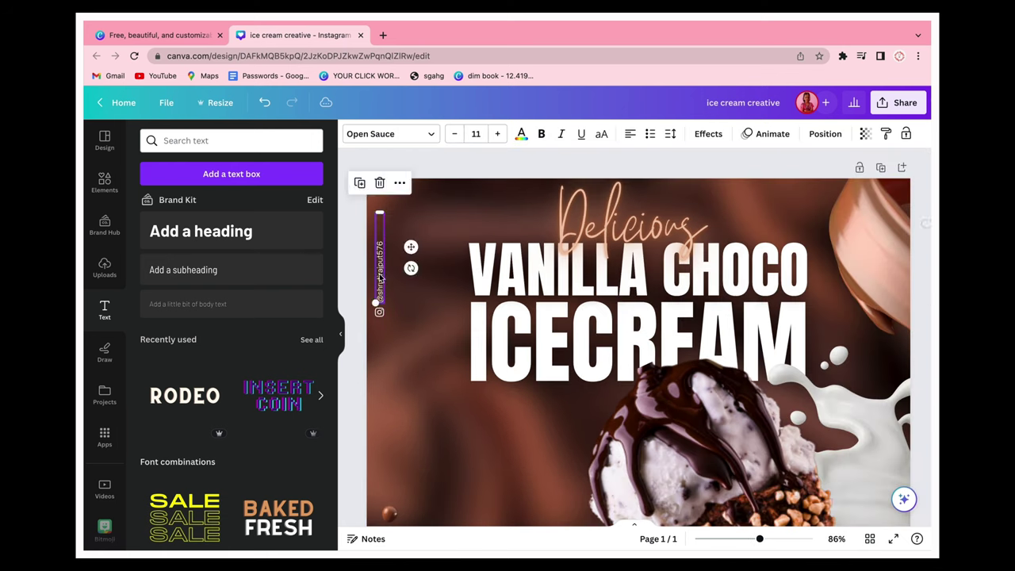
pyautogui.click(347, 256)
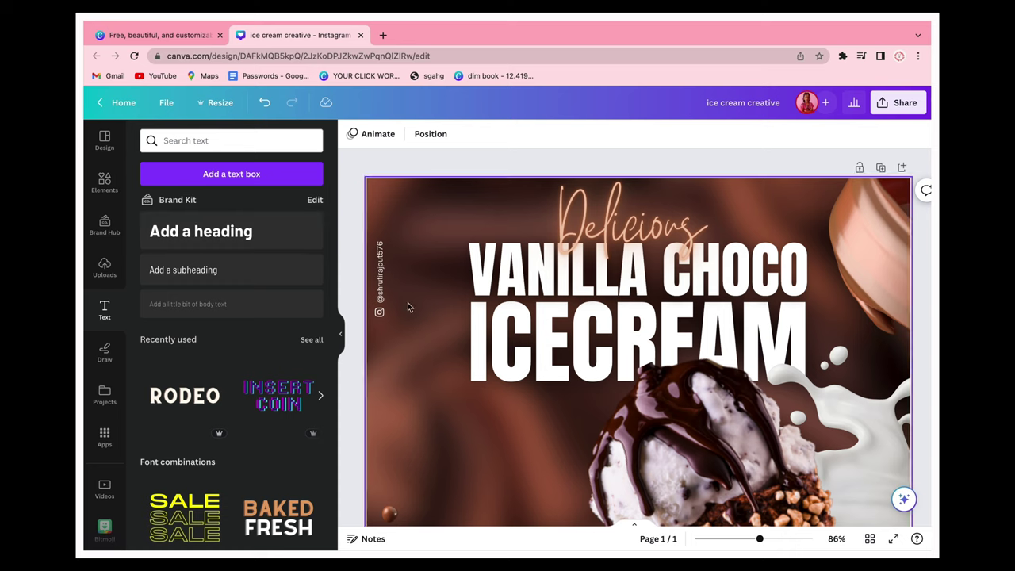
# - Remove the @ sign from the vertical Instagram handle
pyautogui.click(379, 270)
pyautogui.click(355, 316)
pyautogui.click(379, 269)
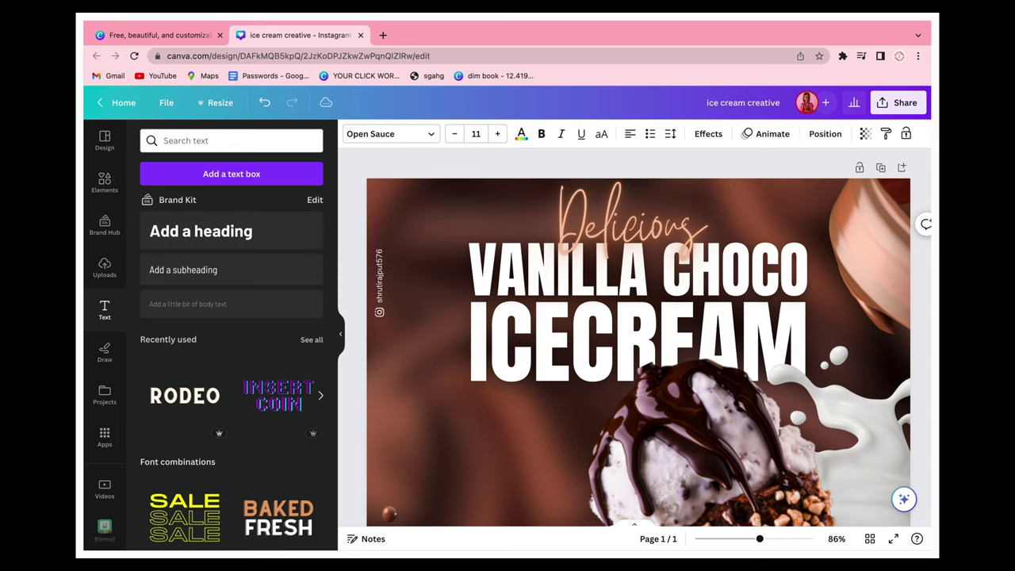
# - Search the element graphics for "line"
pyautogui.click(104, 182)
pyautogui.click(204, 146)
pyautogui.write('line')
pyautogui.press('Return')
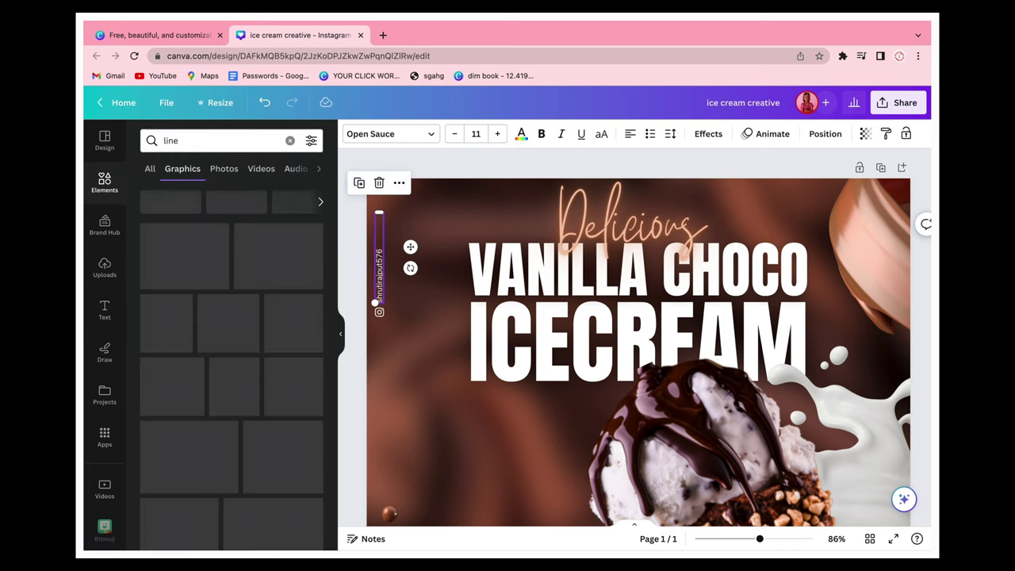
# - Try a thin straight line graphic, turned vertical and recolored, above the Instagram handle, and delete it
pyautogui.click(231, 252)
pyautogui.moveTo(629, 478); pyautogui.dragTo(695, 466)
pyautogui.moveTo(672, 400); pyautogui.dragTo(413, 122)
pyautogui.click(352, 133)
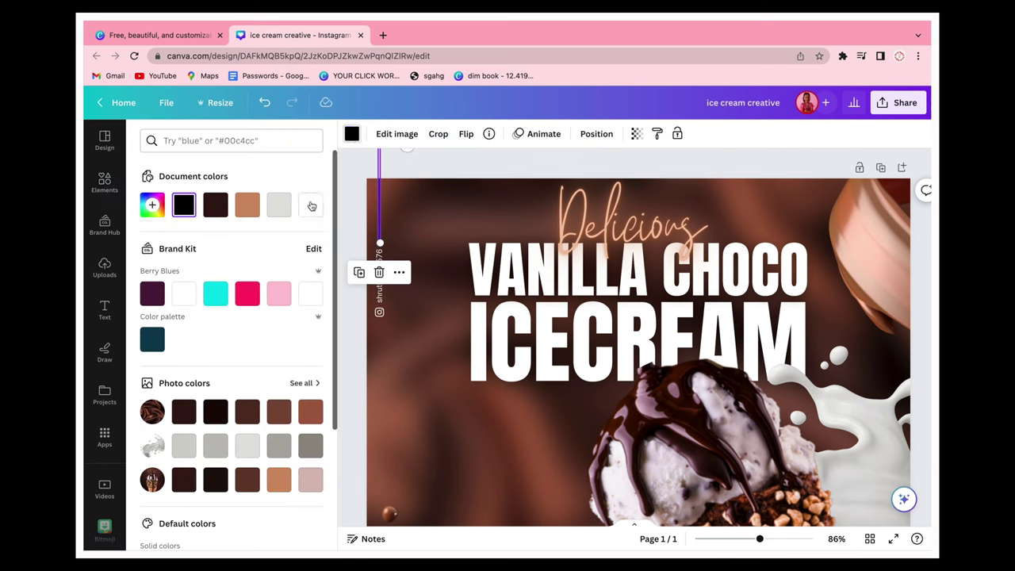
pyautogui.click(279, 207)
pyautogui.click(431, 167)
pyautogui.scroll(-5, 418, 236)
pyautogui.scroll(5, 793, 254)
pyautogui.click(415, 225)
pyautogui.click(415, 167)
pyautogui.click(415, 168)
pyautogui.press('Delete')
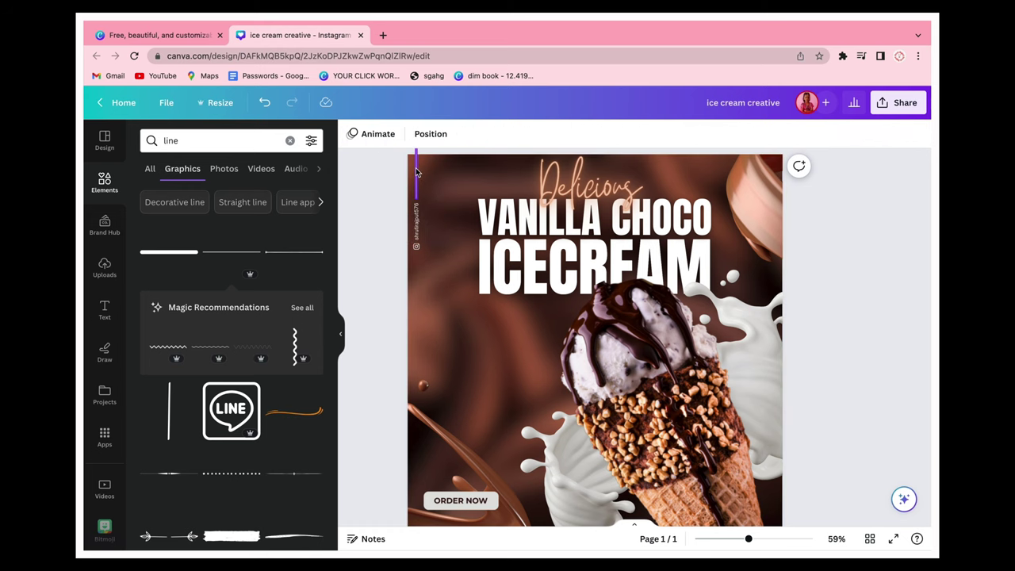
# - Add a plain solid line from the basic lines and shapes above the Instagram handle, with weight 1 and white color
pyautogui.click(152, 168)
pyautogui.click(156, 259)
pyautogui.moveTo(584, 369); pyautogui.dragTo(444, 123)
pyautogui.click(380, 133)
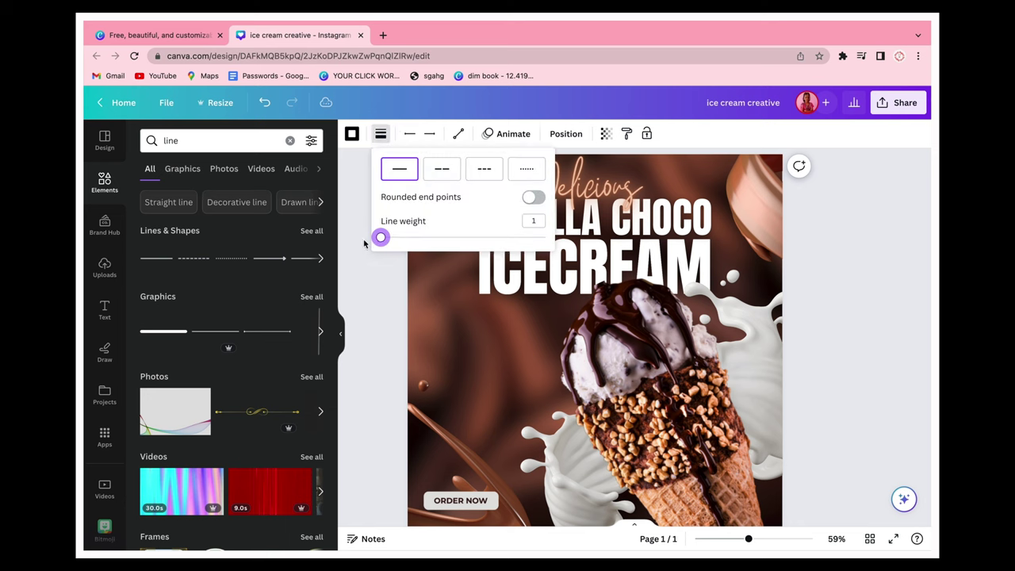
pyautogui.click(352, 133)
pyautogui.click(310, 204)
pyautogui.click(360, 304)
# - Adjust the white line's placement above the handle and shift the line, handle and Instagram icon slightly down together
pyautogui.scroll(5, 391, 166)
pyautogui.moveTo(379, 176); pyautogui.dragTo(379, 191)
pyautogui.scroll(-4, 373, 207)
pyautogui.click(352, 286)
pyautogui.click(340, 333)
pyautogui.moveTo(336, 219); pyautogui.dragTo(400, 246)
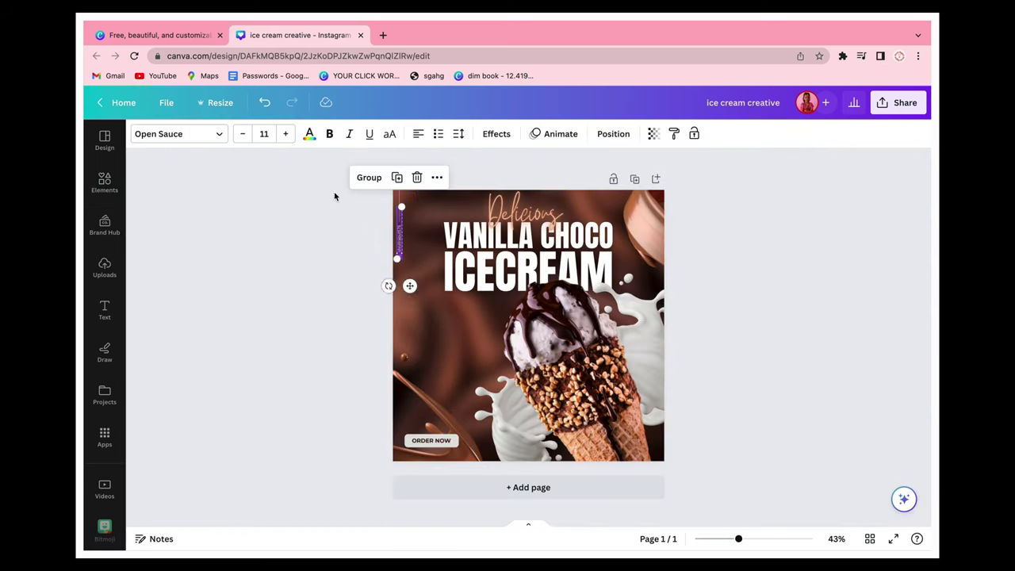
pyautogui.moveTo(333, 193); pyautogui.dragTo(417, 292)
pyautogui.click(417, 288)
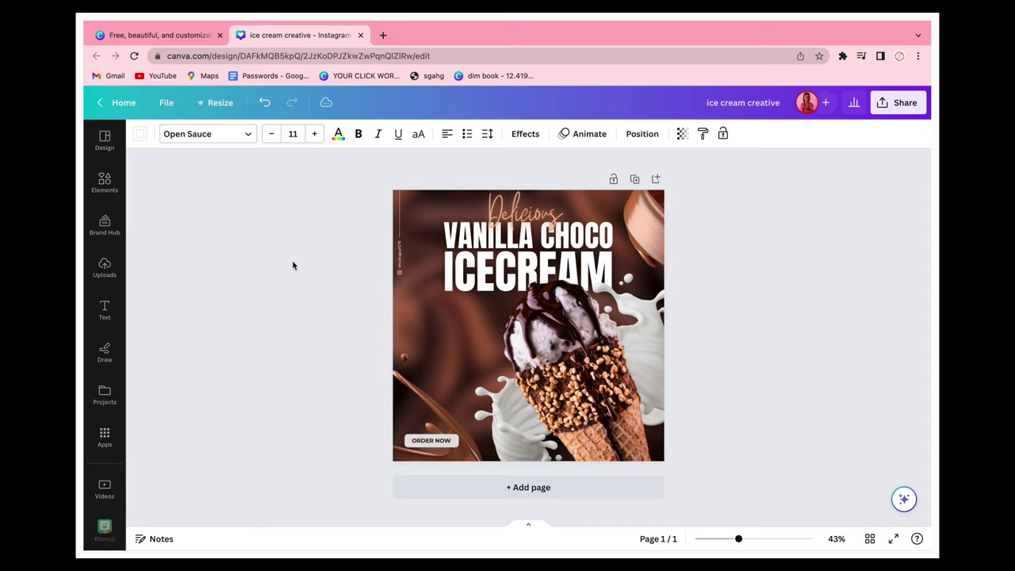
pyautogui.click(326, 294)
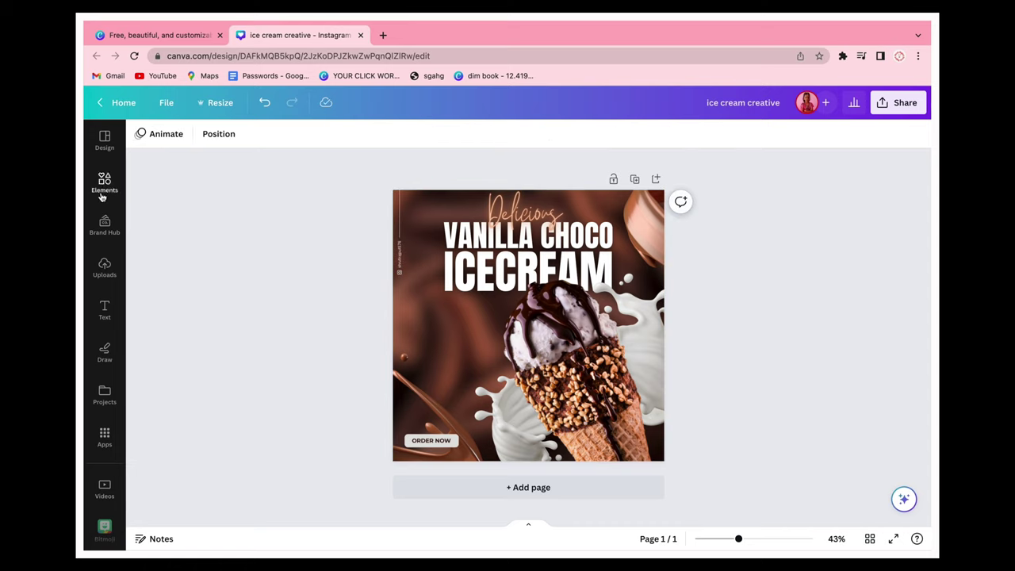
# - Search the element photos for "dark choco"
pyautogui.click(104, 183)
pyautogui.write('dark')
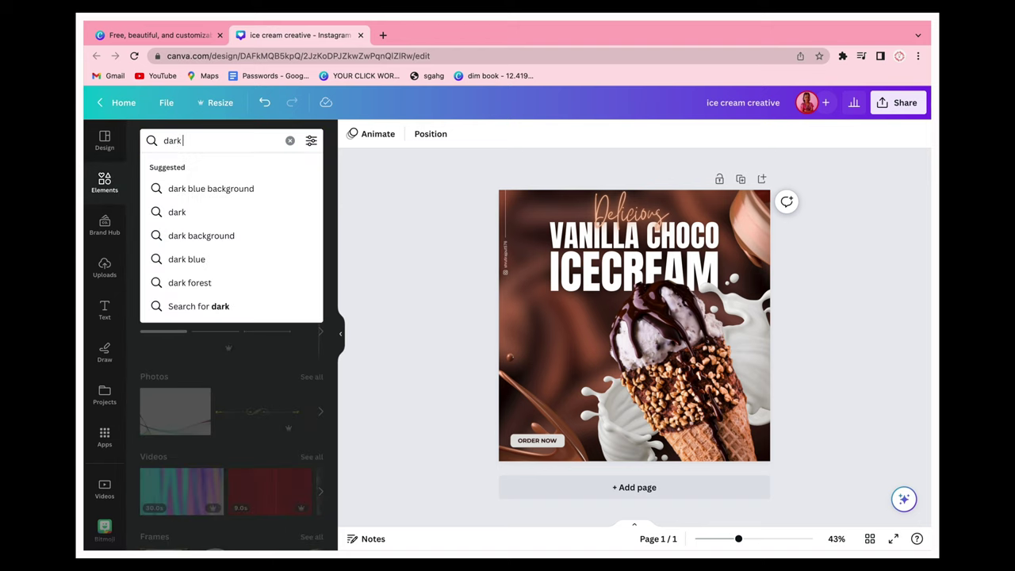
pyautogui.write(' choc')
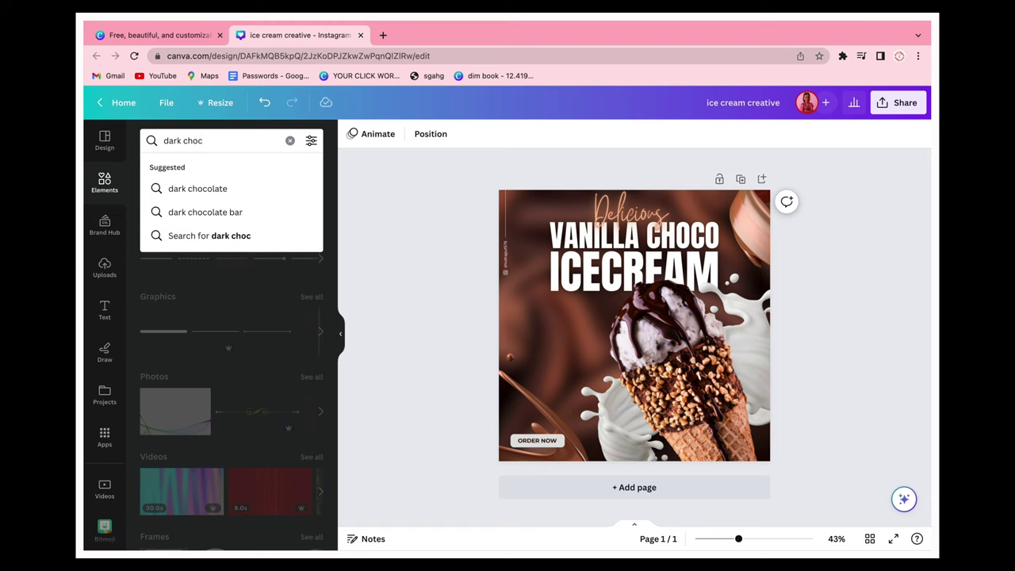
pyautogui.write('ko')
pyautogui.press('Return')
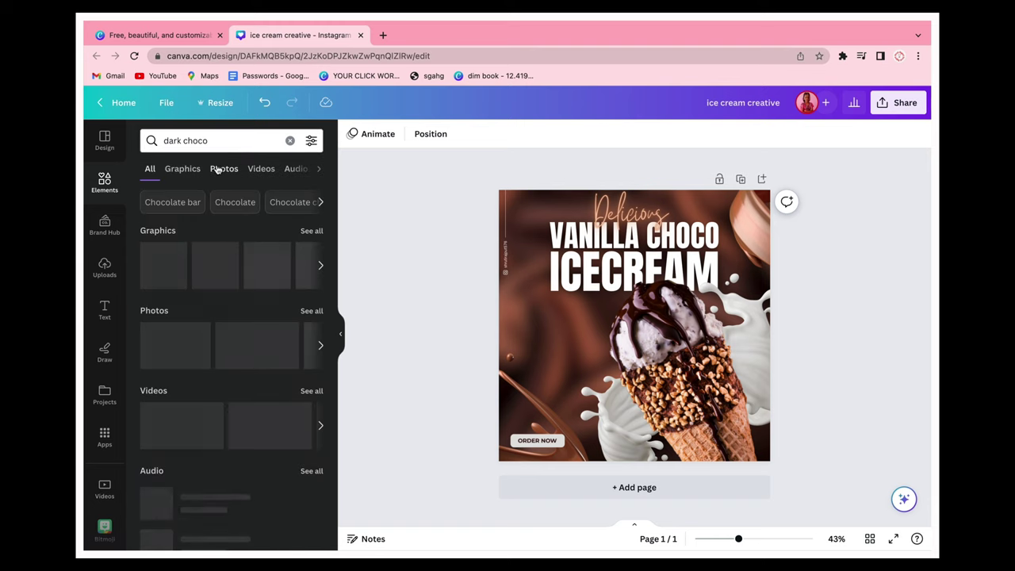
pyautogui.click(216, 169)
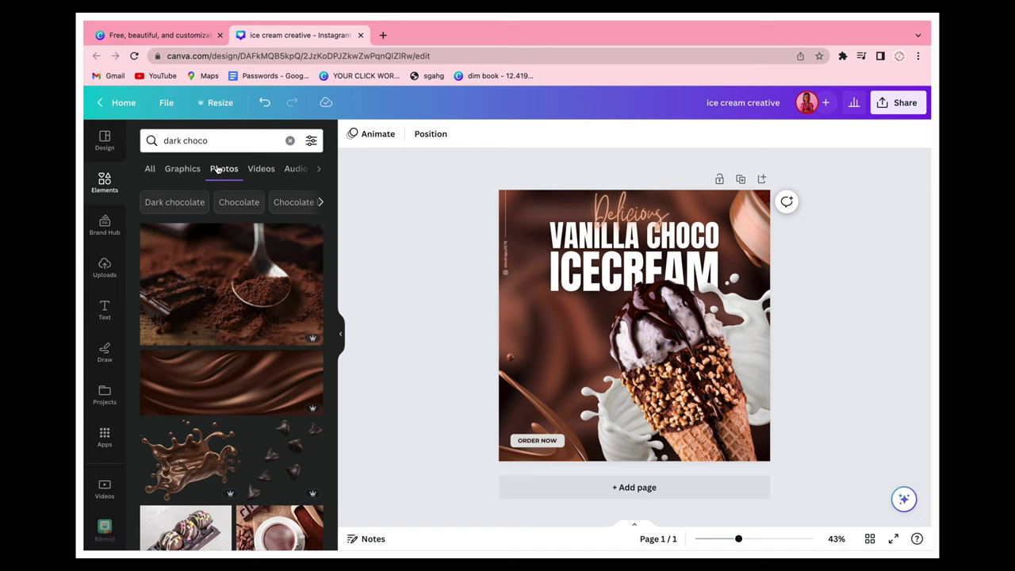
# - Add the scattered chocolate chips photo, shrink it and place it at the page's left edge below the Instagram icon
pyautogui.scroll(-3, 238, 357)
pyautogui.click(281, 380)
pyautogui.moveTo(737, 215); pyautogui.dragTo(604, 357)
pyautogui.moveTo(569, 391); pyautogui.dragTo(520, 311)
pyautogui.click(420, 320)
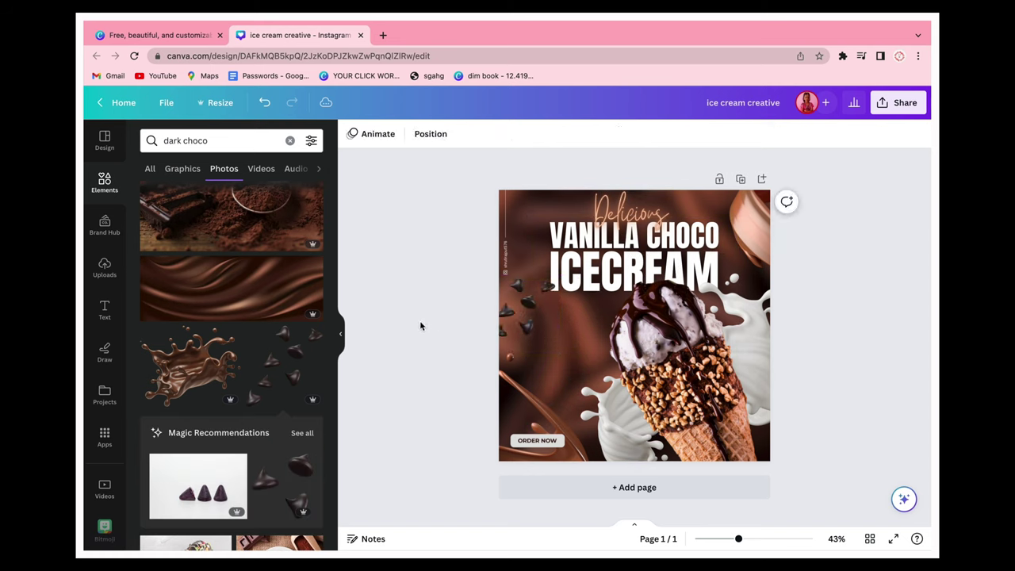
# - Apply the Blur effect to the chocolate chips photo at intensity 54
pyautogui.click(514, 305)
pyautogui.click(356, 138)
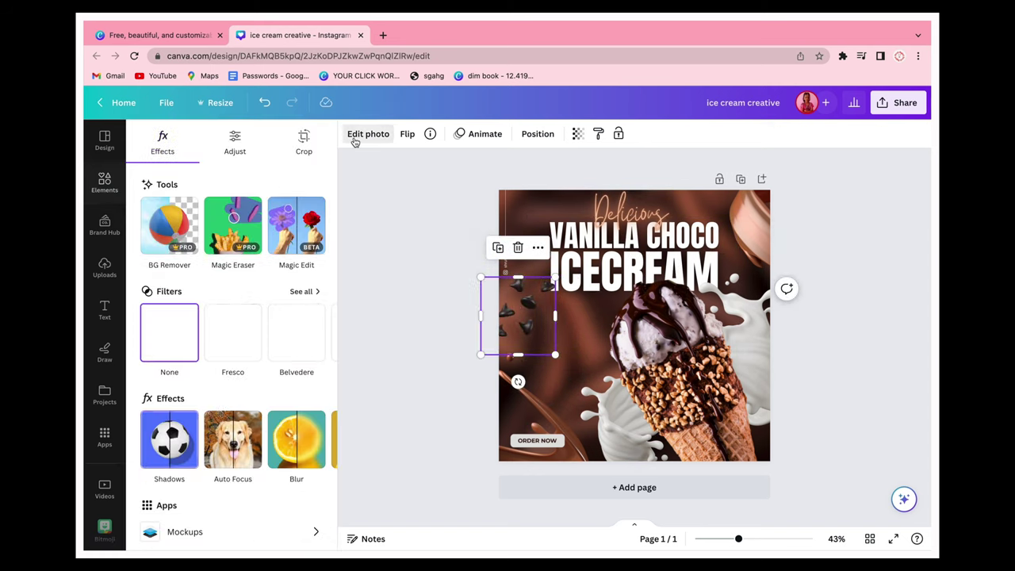
pyautogui.click(275, 435)
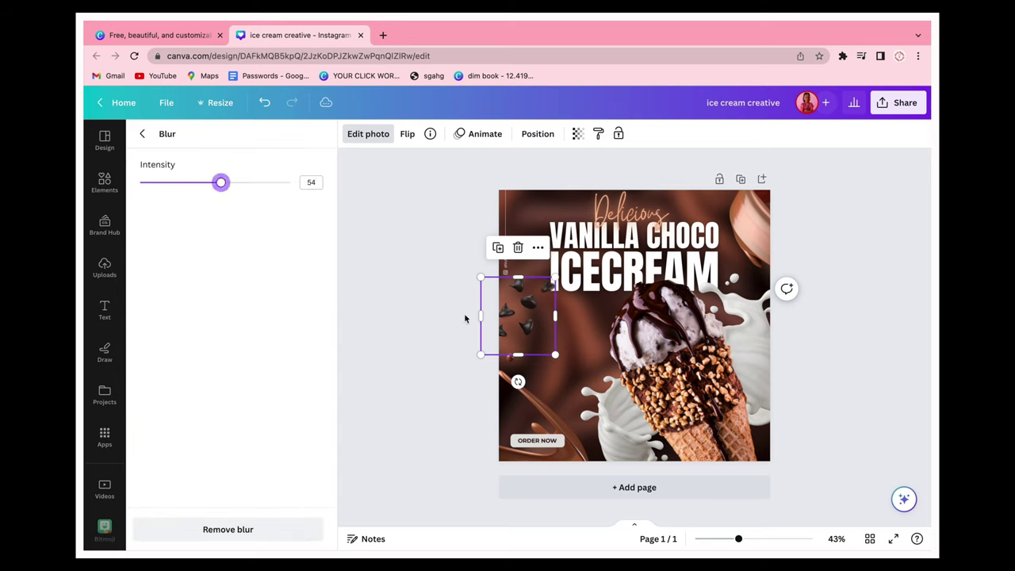
pyautogui.click(407, 333)
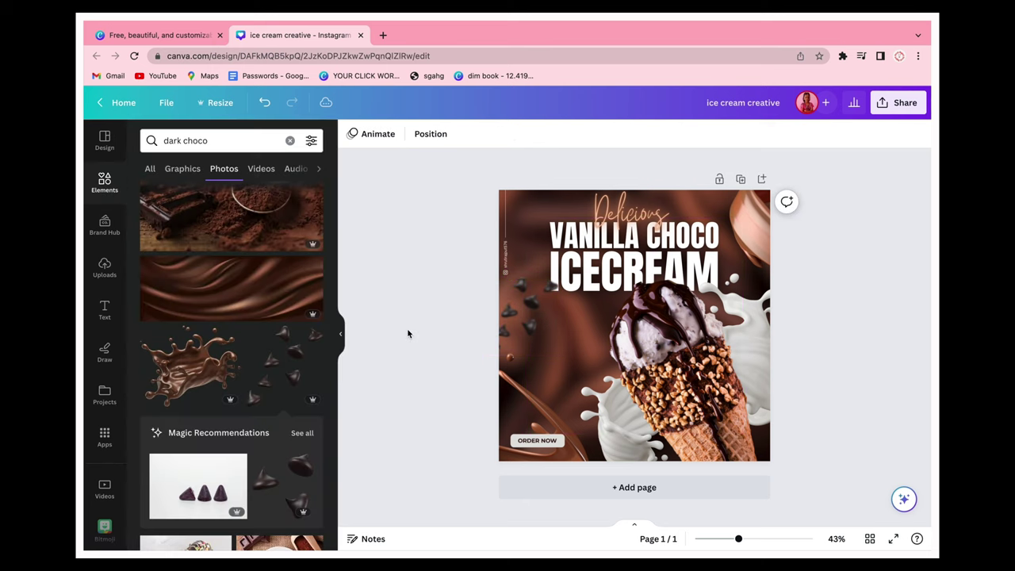
# - Look through more dark choco photos and switch the search to "Dark chocolate"
pyautogui.scroll(-10, 246, 381)
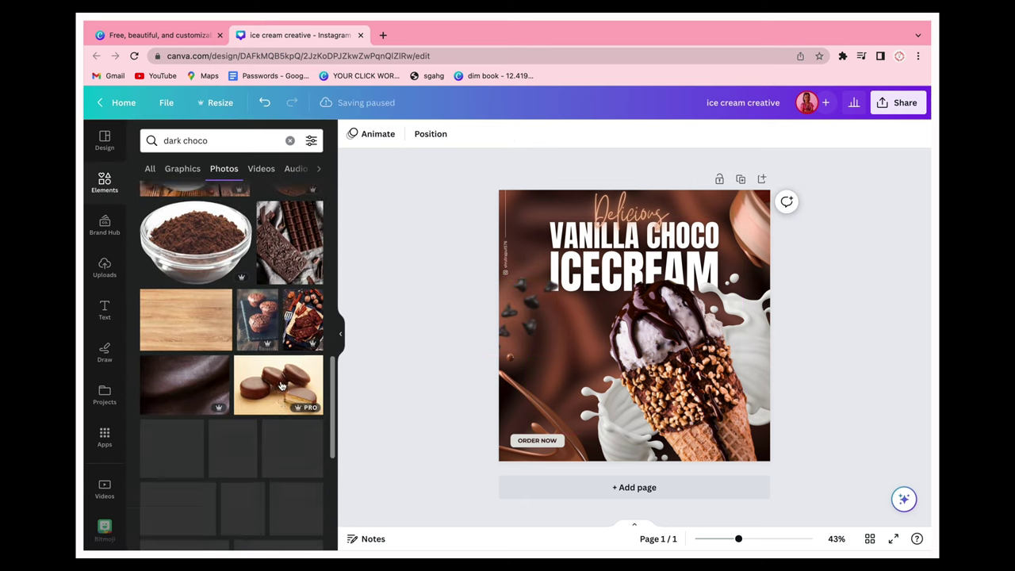
pyautogui.scroll(-10, 281, 386)
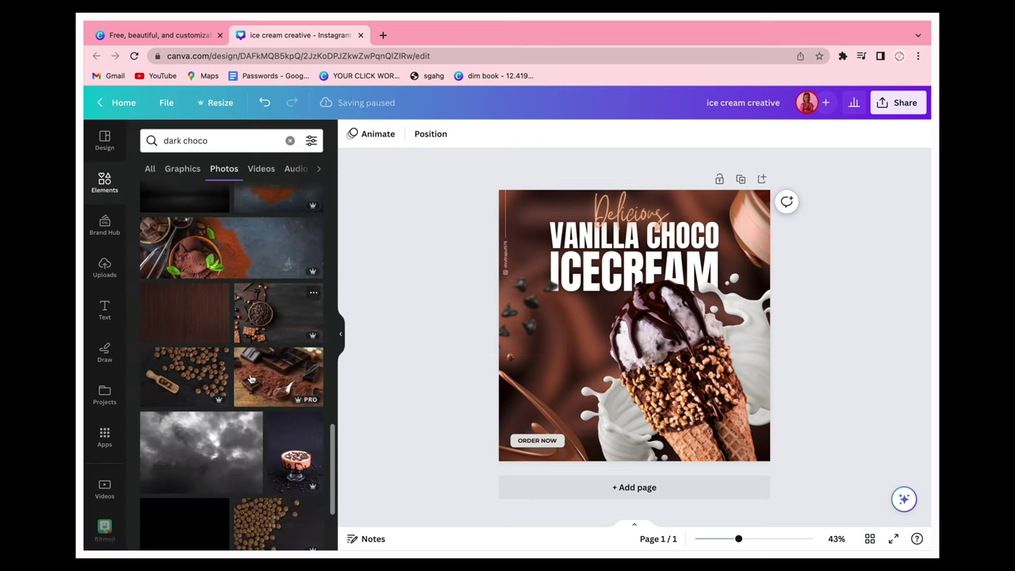
pyautogui.scroll(-10, 250, 379)
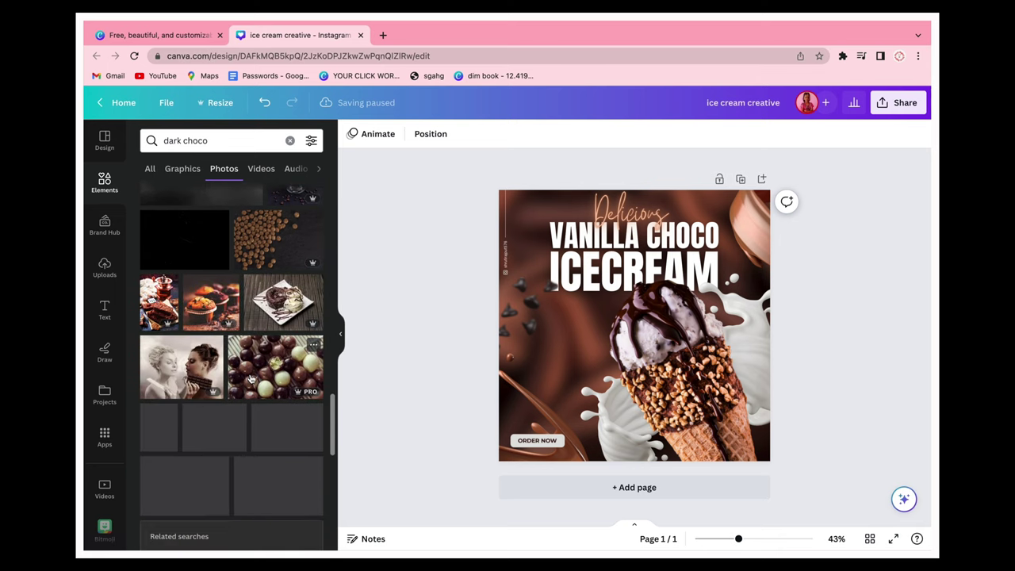
pyautogui.click(176, 203)
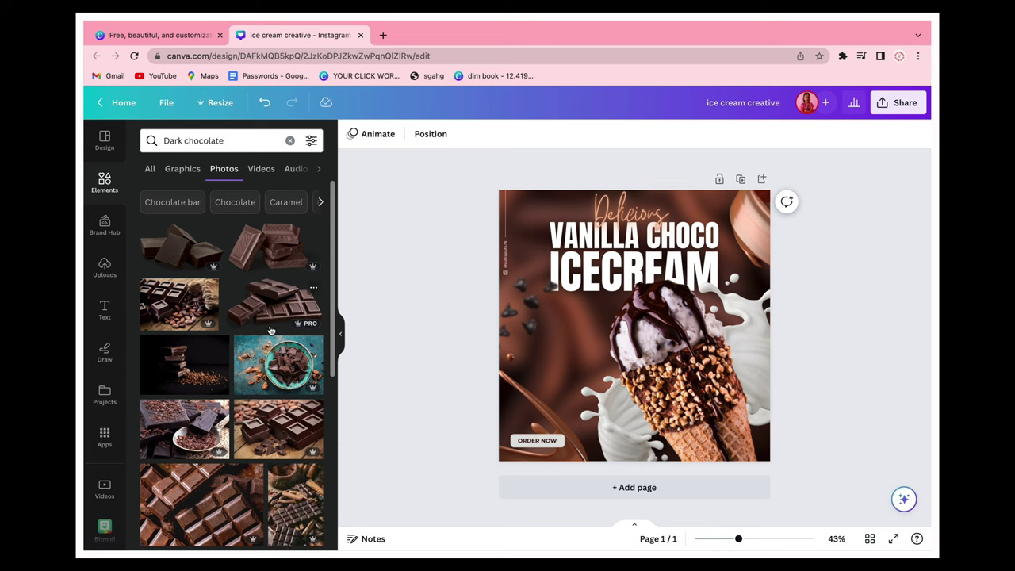
# - Find a photo of piled broken chocolate chunks, add it and move it over the page's upper-left corner
pyautogui.scroll(-10, 302, 405)
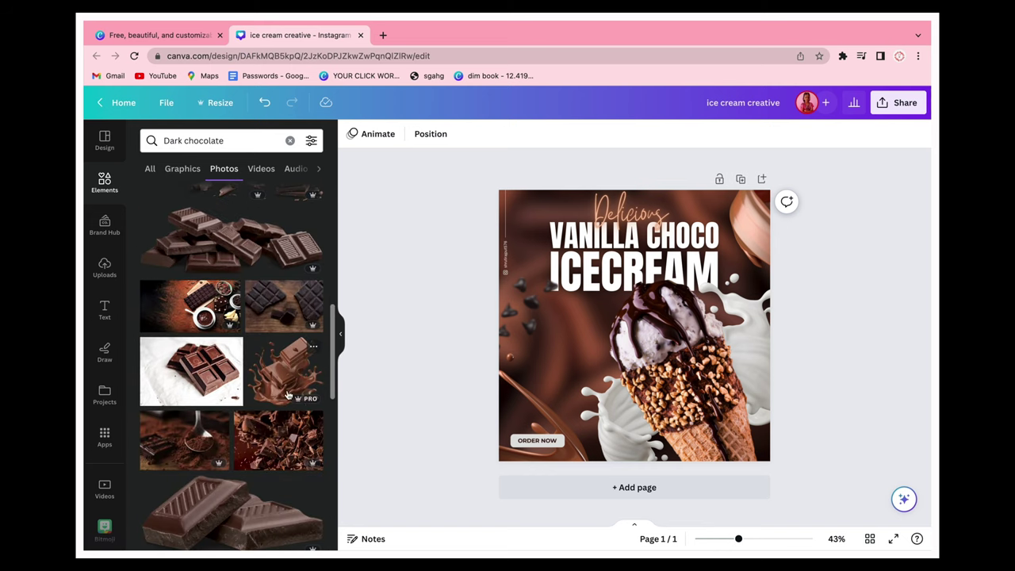
pyautogui.scroll(-10, 261, 470)
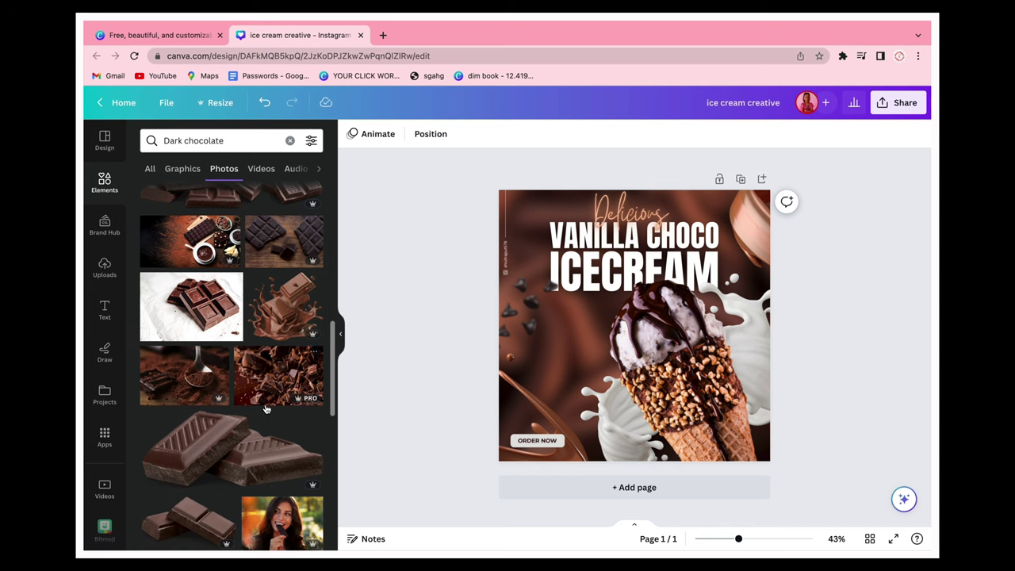
pyautogui.scroll(-10, 214, 375)
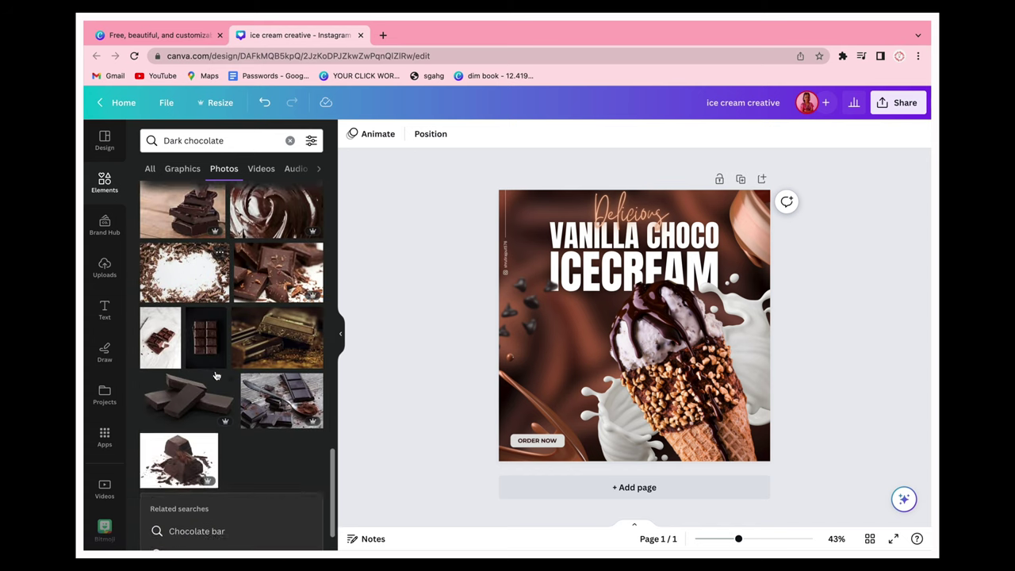
pyautogui.scroll(-5, 215, 375)
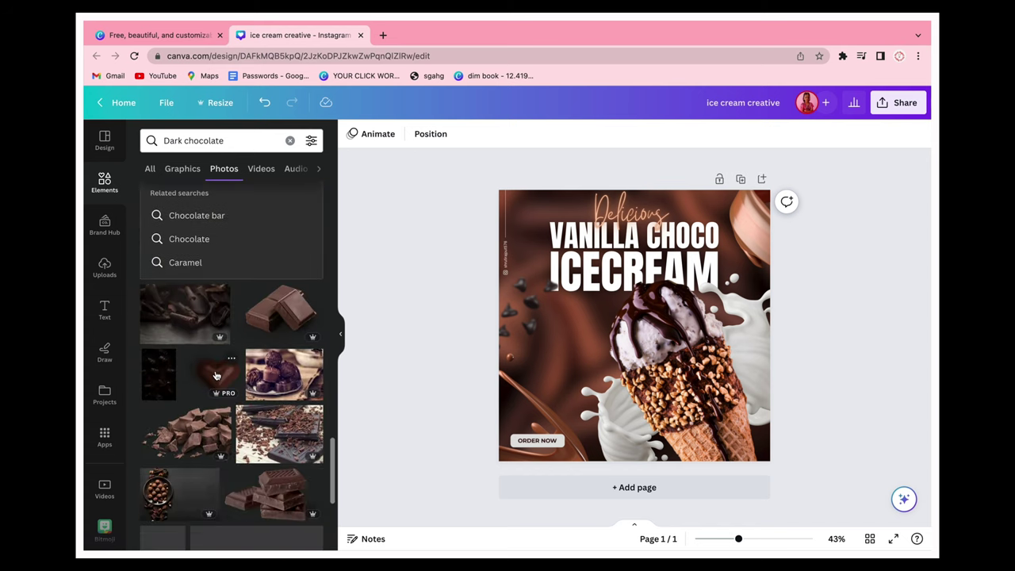
pyautogui.click(199, 425)
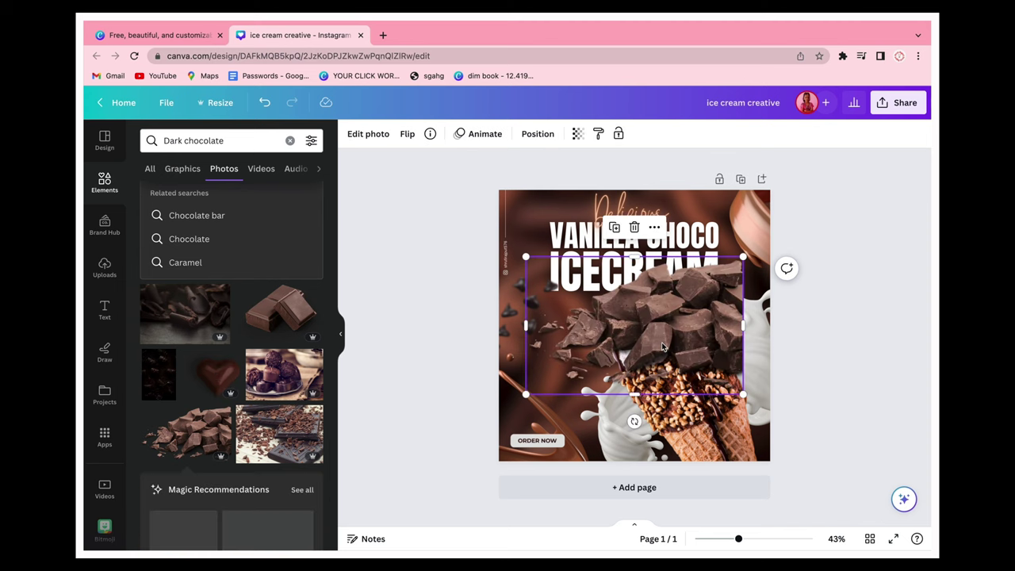
pyautogui.moveTo(661, 341); pyautogui.dragTo(547, 270)
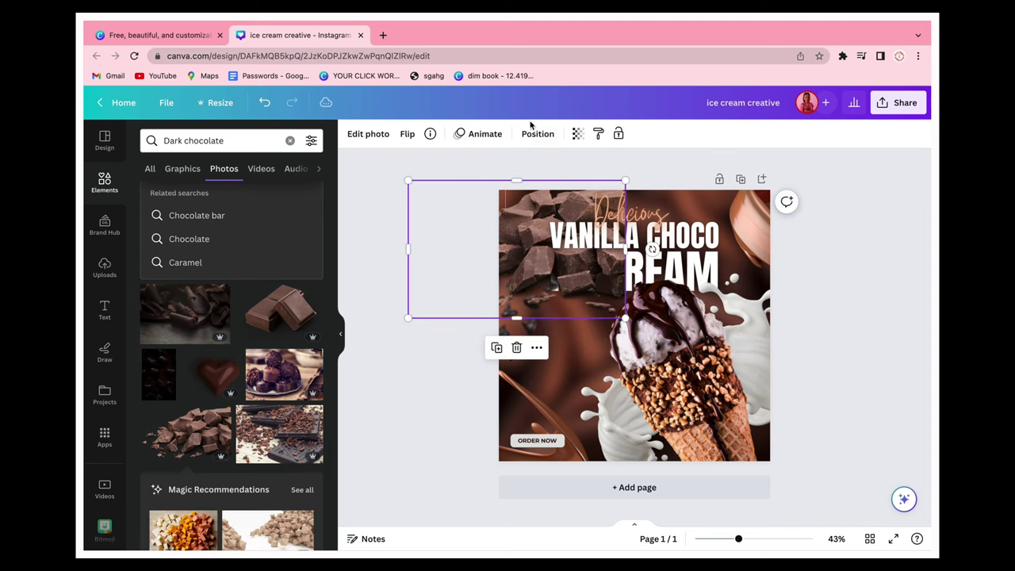
# - Flip the chocolate chunks photo horizontally, send it to the back and shift it further past the page's upper-left corner
pyautogui.click(407, 133)
pyautogui.click(412, 162)
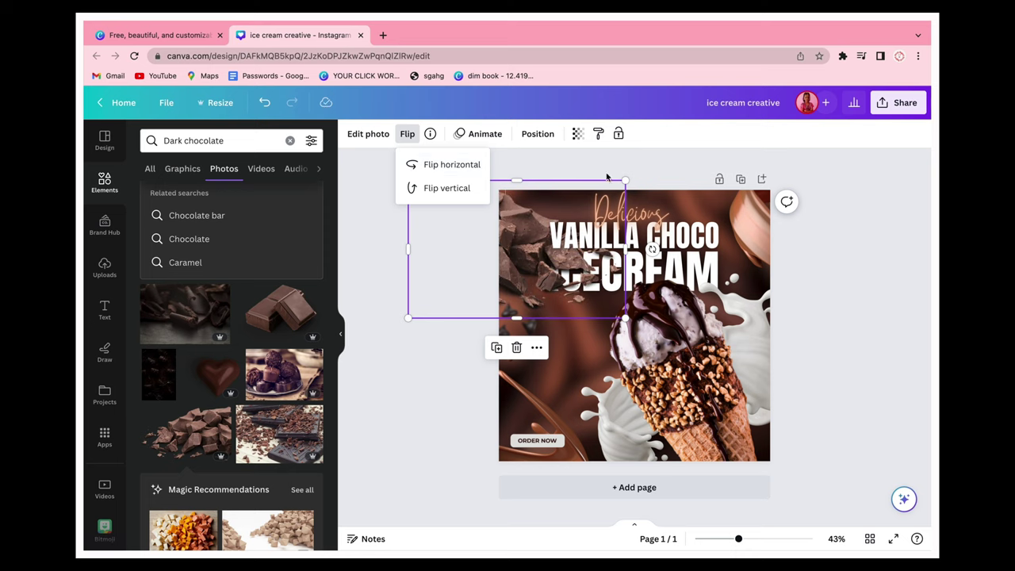
pyautogui.click(536, 133)
pyautogui.click(267, 191)
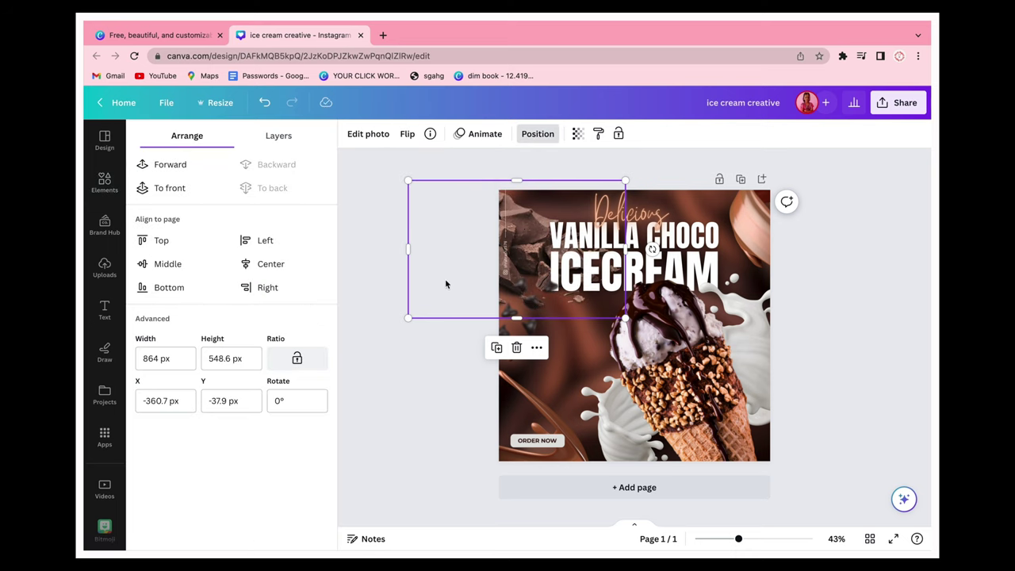
pyautogui.moveTo(472, 244); pyautogui.dragTo(446, 193)
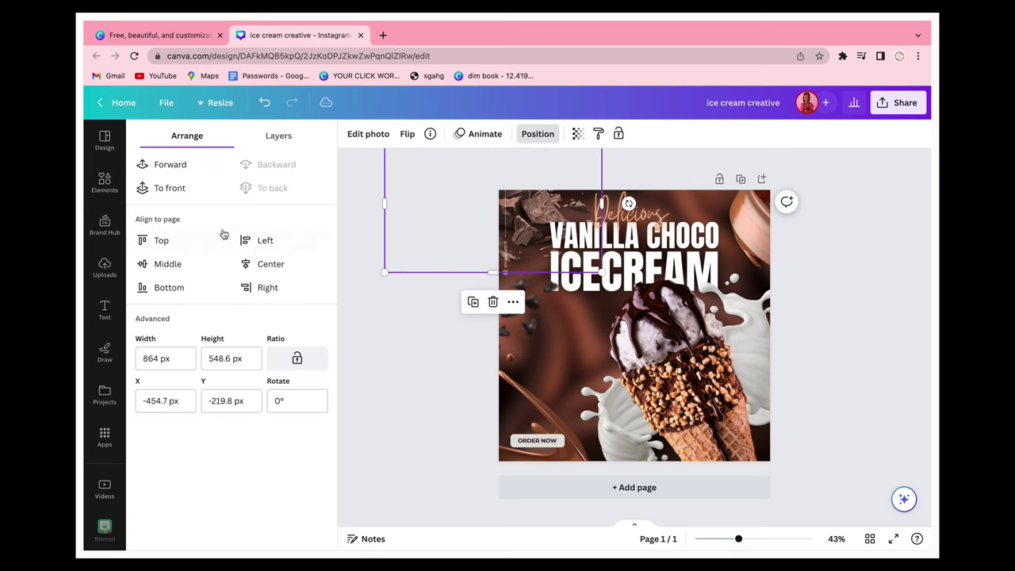
# - Apply the Blur effect to the chocolate chunks photo at intensity 73
pyautogui.click(368, 133)
pyautogui.click(294, 448)
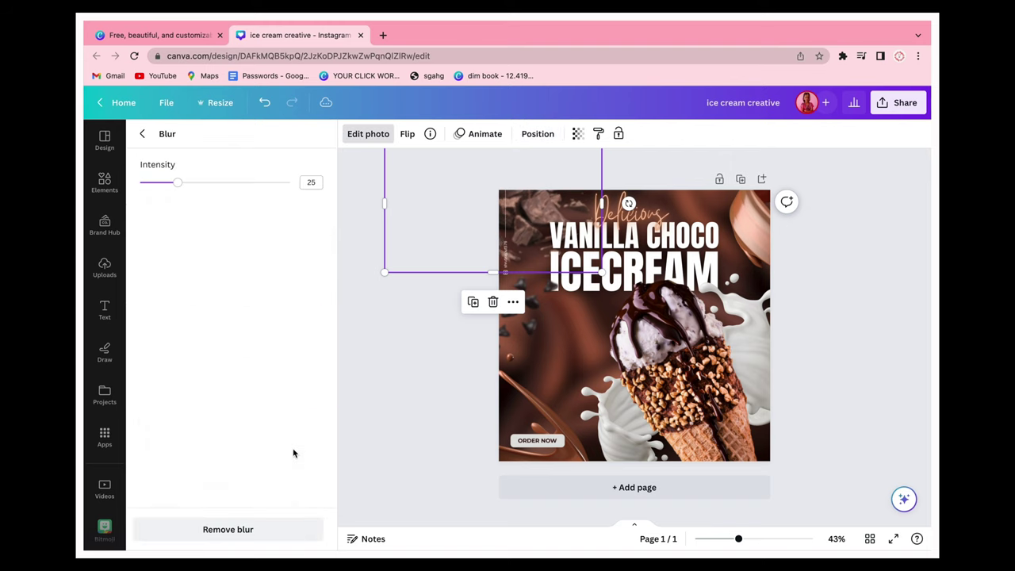
pyautogui.click(253, 183)
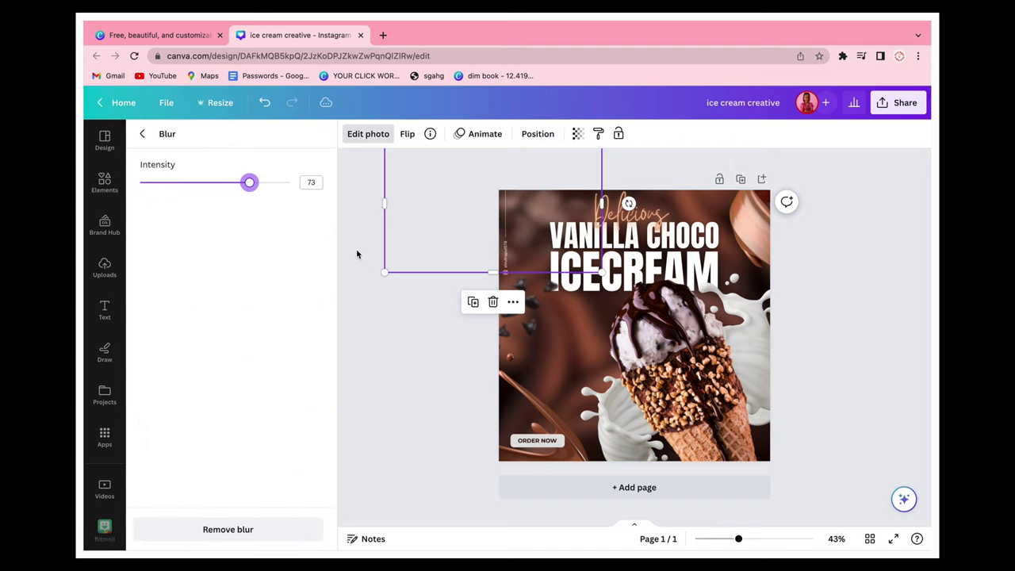
pyautogui.click(353, 341)
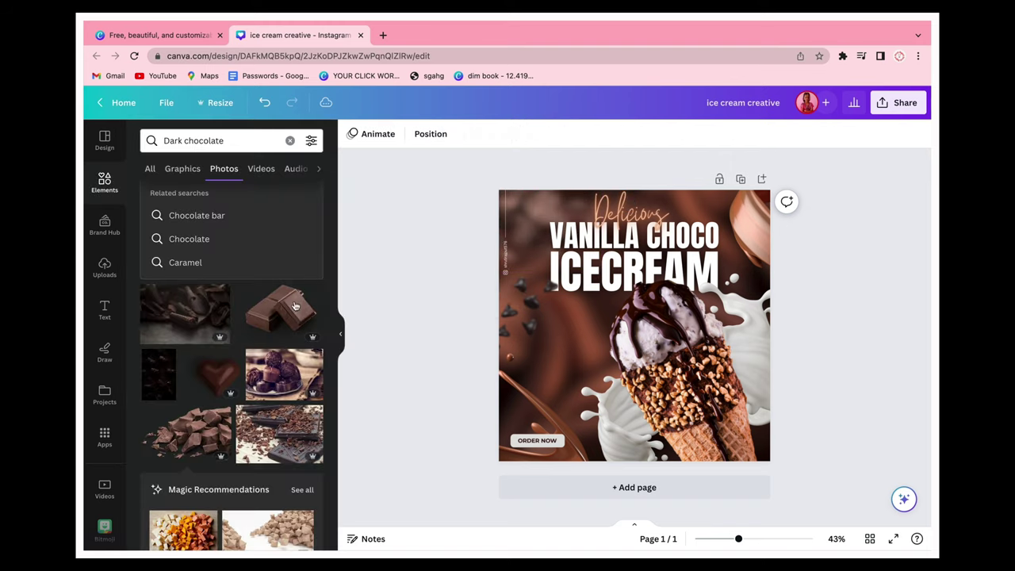
# - Add the chocolate heart photo, shrink and tilt it above the order button, and place a rotated duplicate beside the ice cream scoop
pyautogui.click(214, 373)
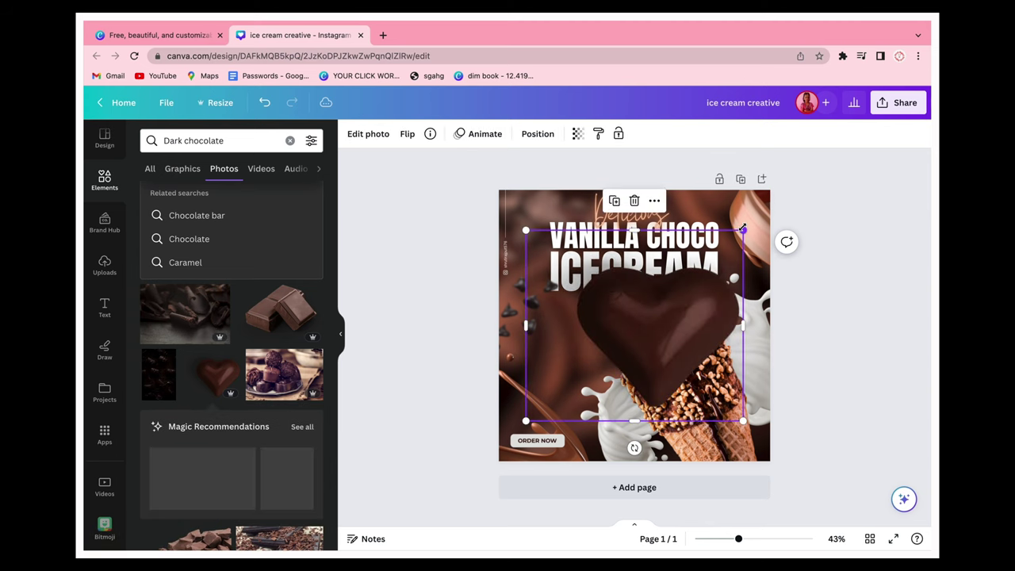
pyautogui.moveTo(742, 228); pyautogui.dragTo(585, 369)
pyautogui.moveTo(555, 446); pyautogui.dragTo(586, 344)
pyautogui.moveTo(583, 363); pyautogui.dragTo(577, 385)
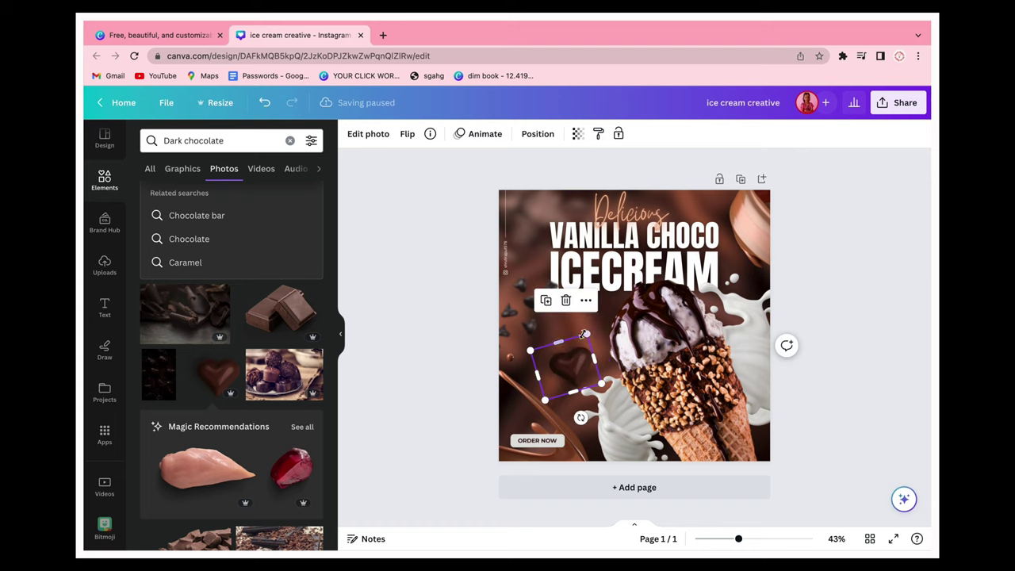
pyautogui.moveTo(588, 334); pyautogui.dragTo(572, 371)
pyautogui.moveTo(559, 428); pyautogui.dragTo(605, 329)
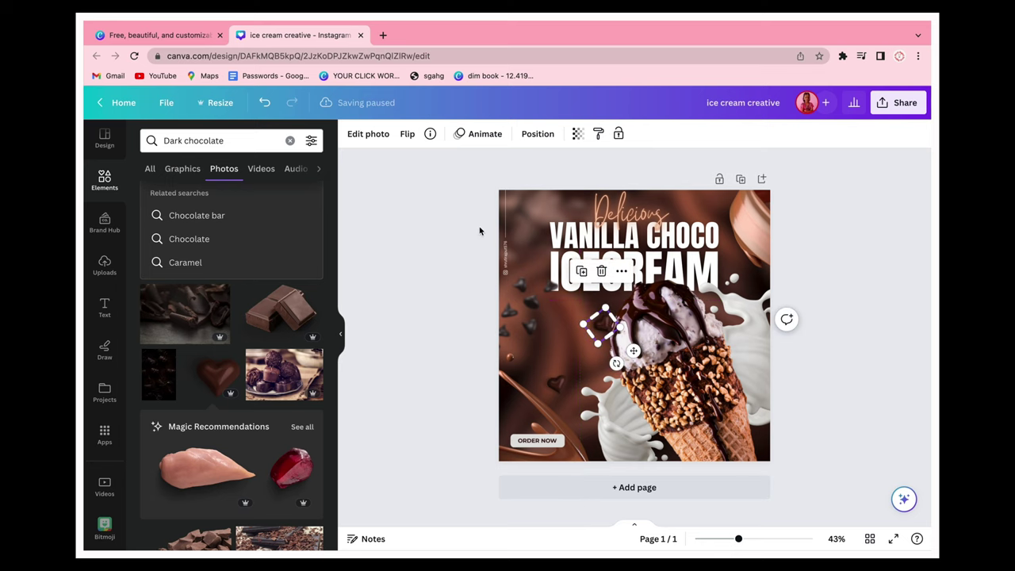
# - Apply the Blur effect to the chocolate heart beside the scoop at intensity 87
pyautogui.click(535, 133)
pyautogui.click(365, 133)
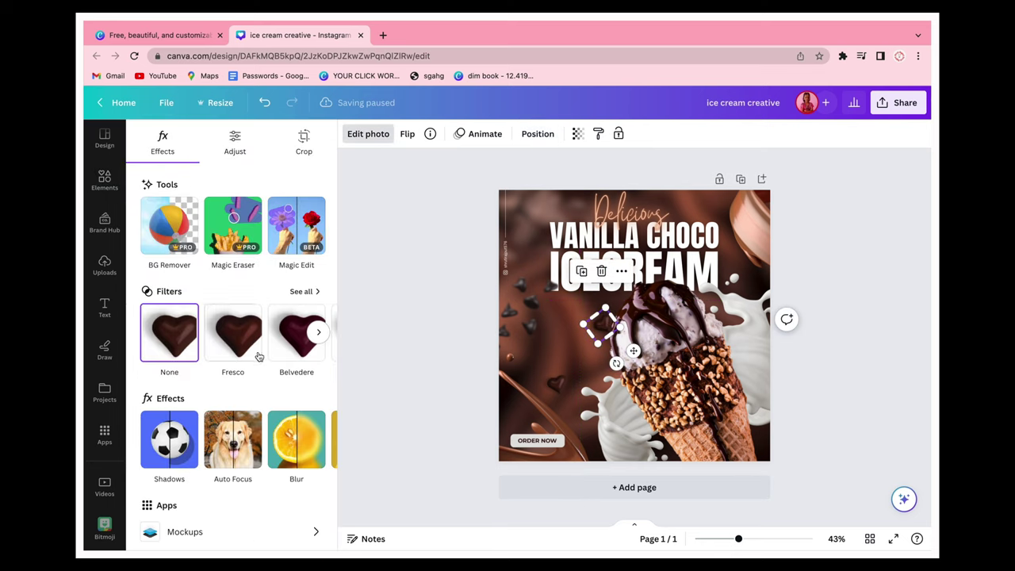
pyautogui.click(284, 449)
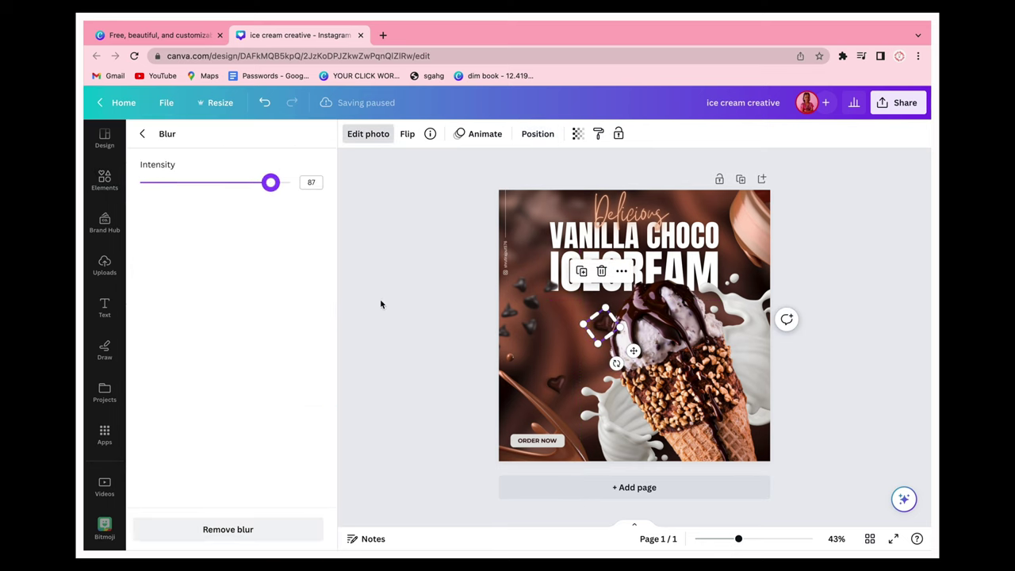
pyautogui.click(380, 304)
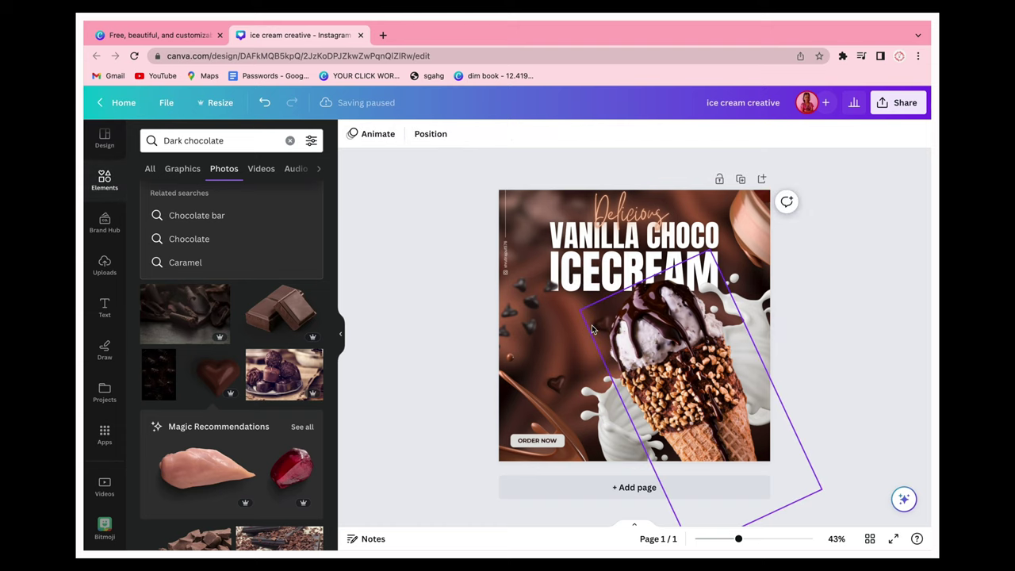
# - Duplicate the lower chocolate heart, enlarge the copy slightly and place it between the chocolate chips and the cone
pyautogui.click(555, 389)
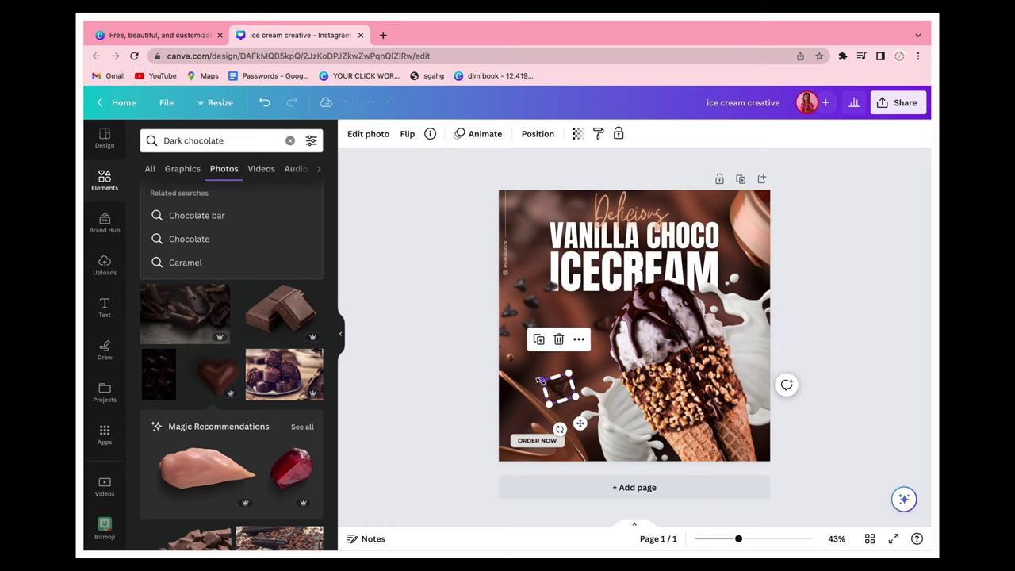
pyautogui.moveTo(542, 380); pyautogui.dragTo(527, 373)
pyautogui.moveTo(555, 432); pyautogui.dragTo(554, 346)
pyautogui.click(421, 344)
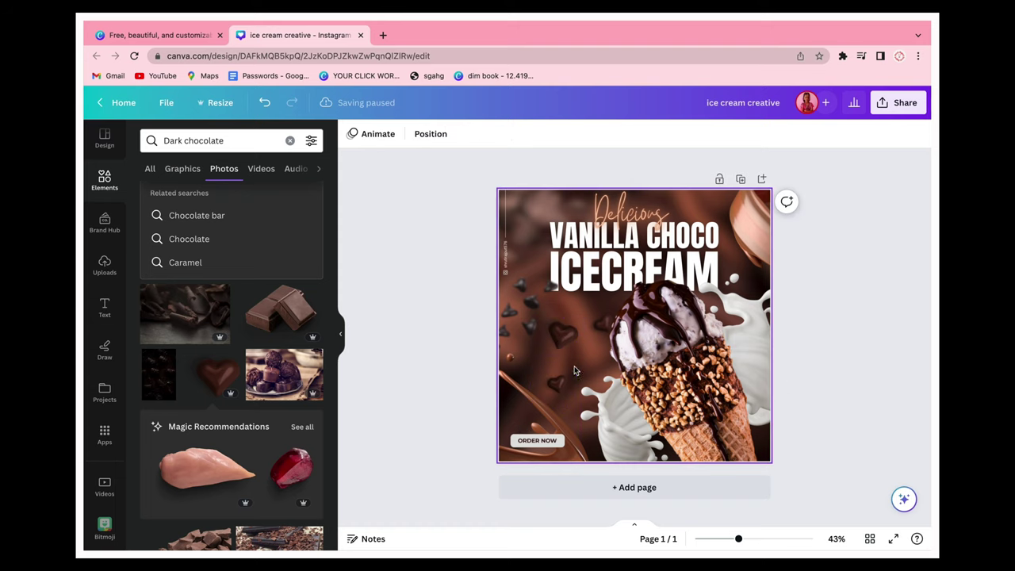
pyautogui.click(555, 384)
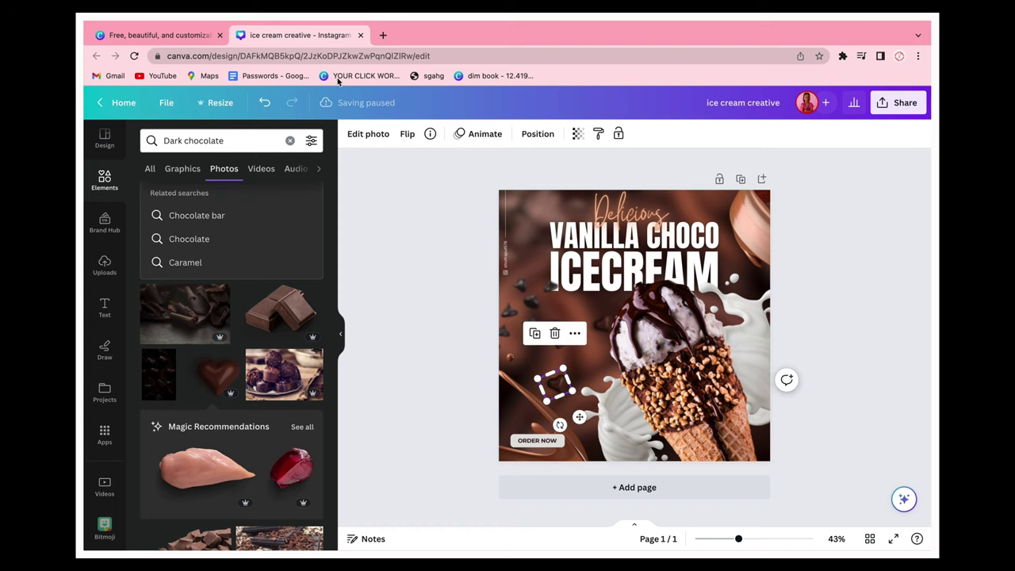
pyautogui.click(368, 134)
pyautogui.click(406, 262)
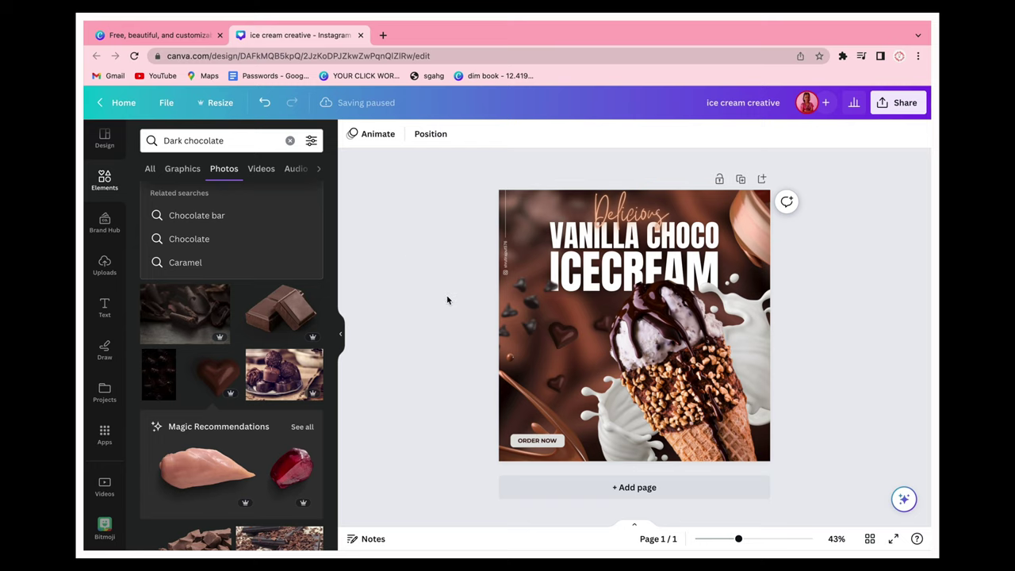
# - Download the finished design as a PNG at size 1.125
pyautogui.click(340, 333)
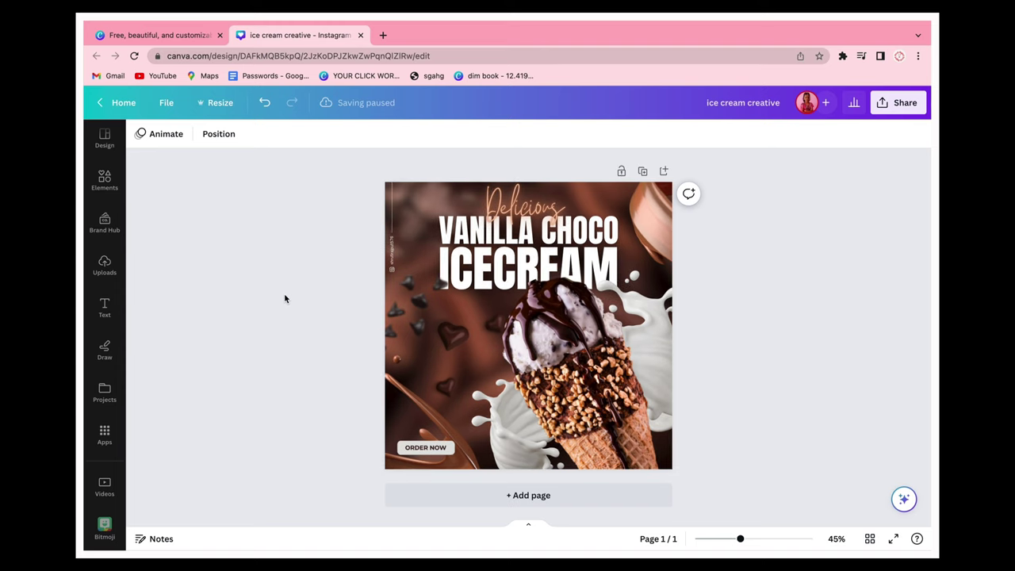
pyautogui.click(899, 102)
pyautogui.click(736, 401)
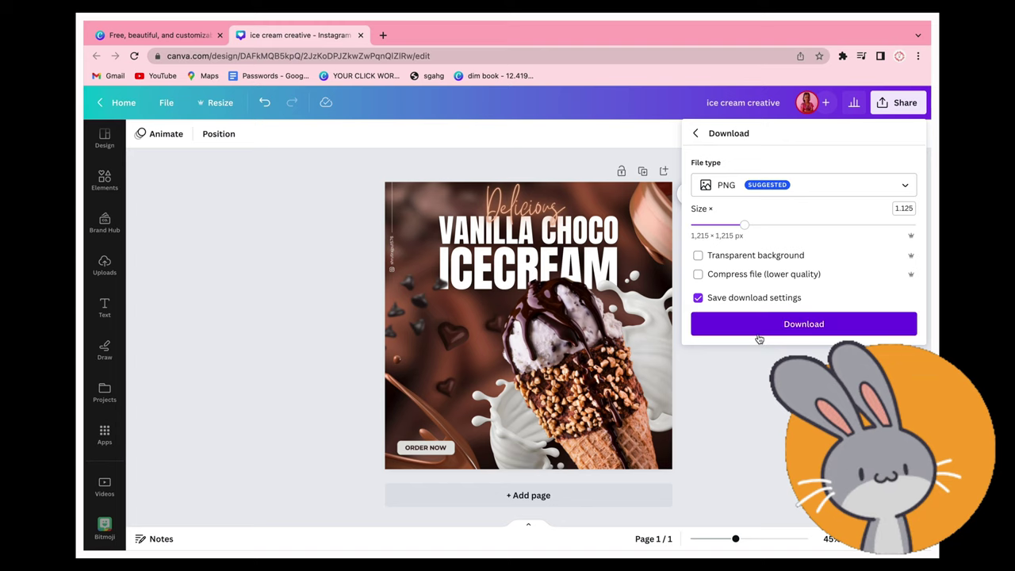
pyautogui.click(758, 337)
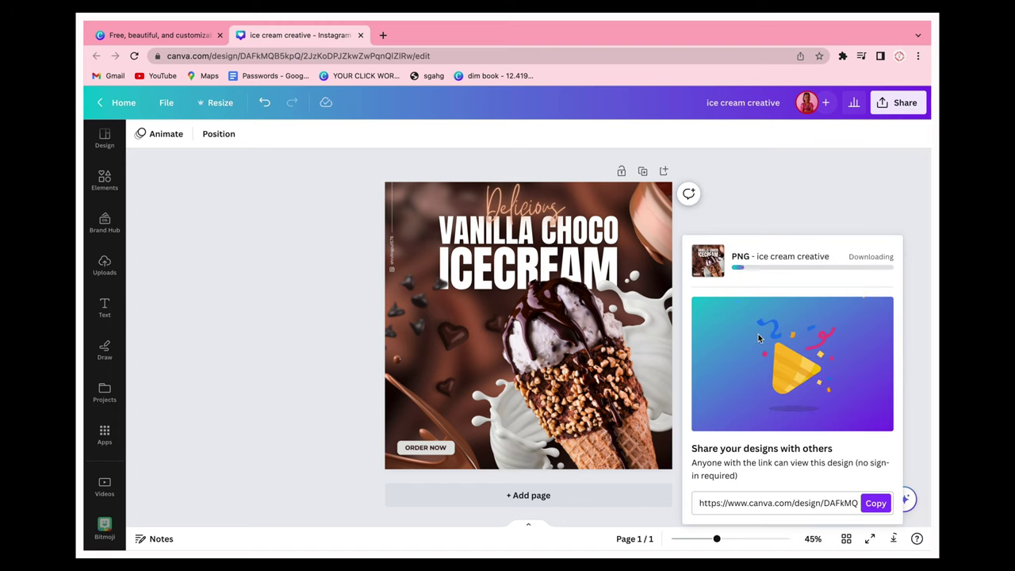